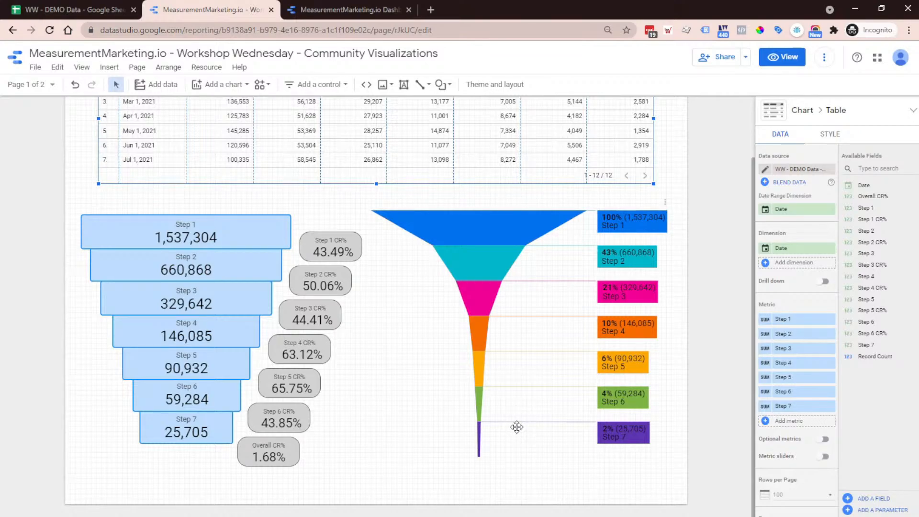
# Step: Move the multicoloured funnel chart slightly down so its upper edge lines up with the Step 1 box
pyautogui.click(517, 427)
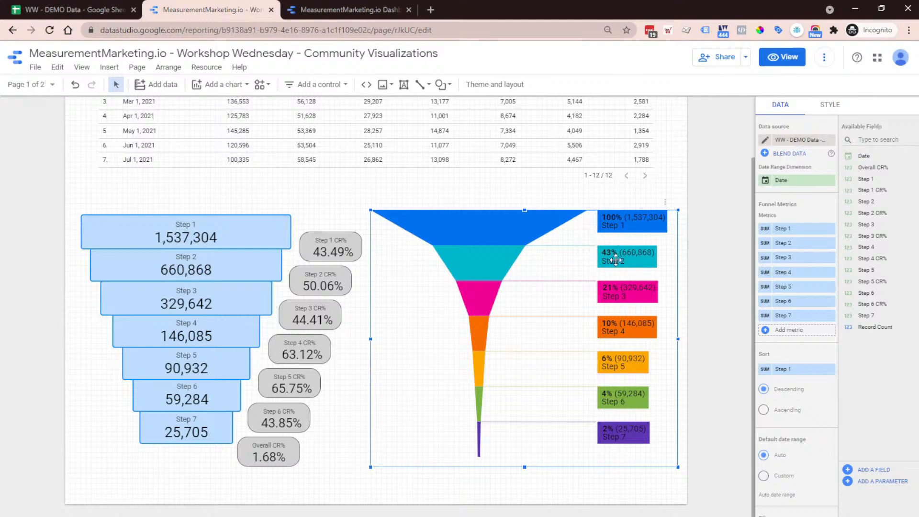
pyautogui.moveTo(476, 222); pyautogui.dragTo(481, 236)
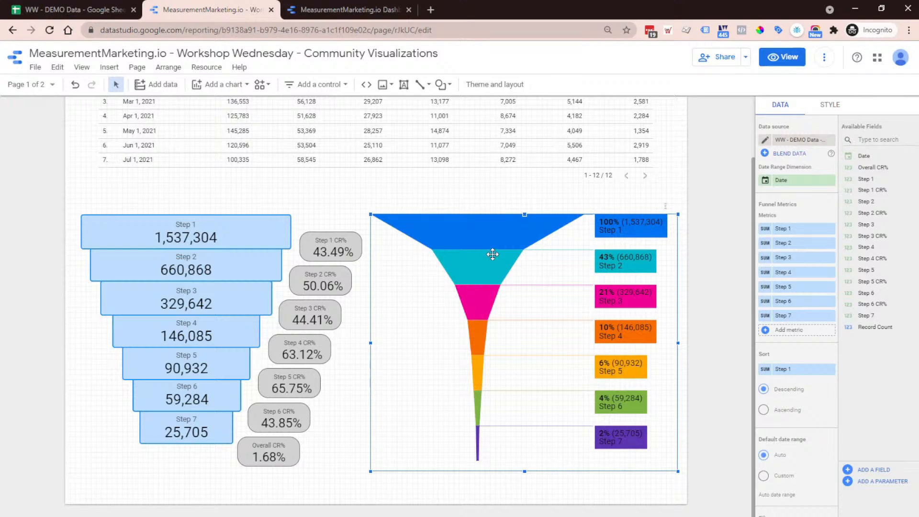
# Step: View the journey funnel in the Dashboard Demo report as an example, and return to the Community Visualizations report
pyautogui.click(349, 9)
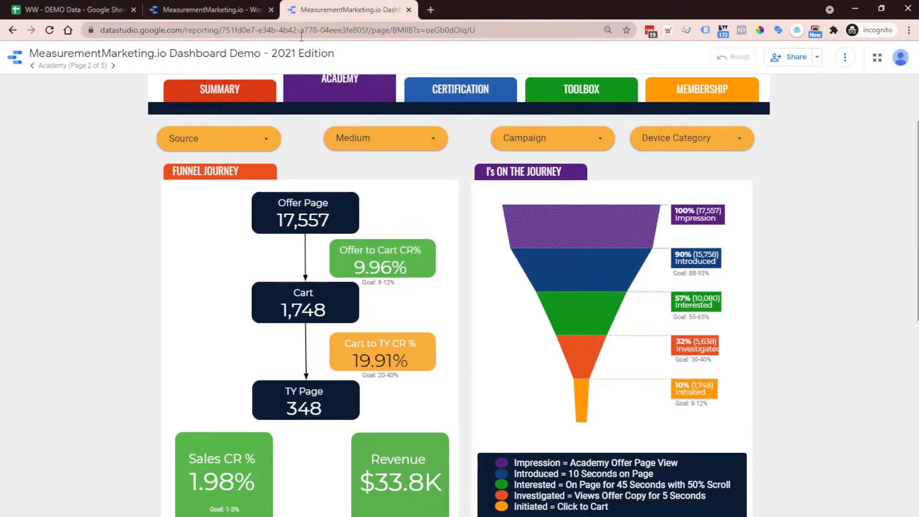
pyautogui.click(225, 9)
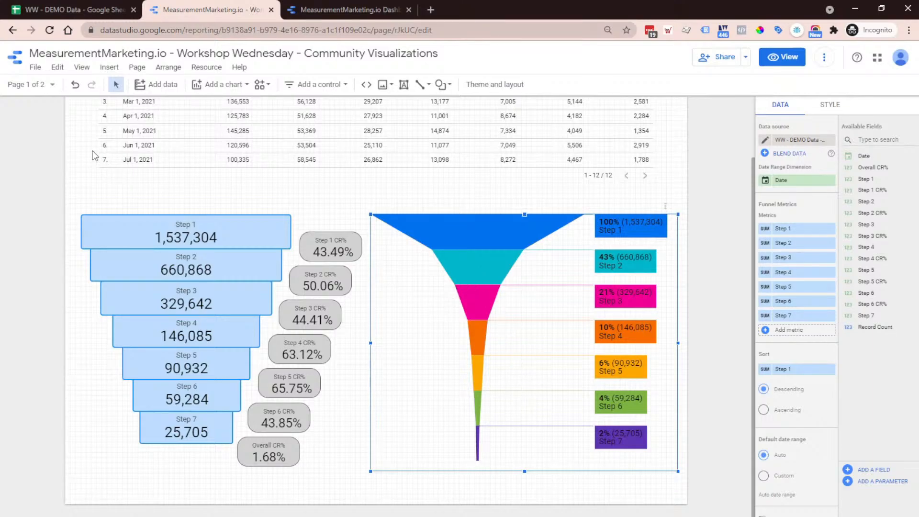
# Step: Add a new blank page to the report
pyautogui.click(42, 86)
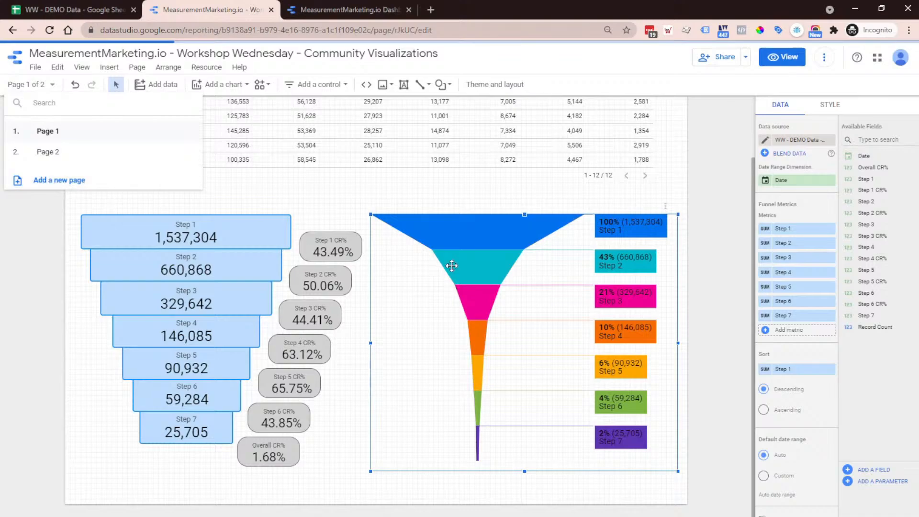
pyautogui.hotkey('ctrl', 'm')
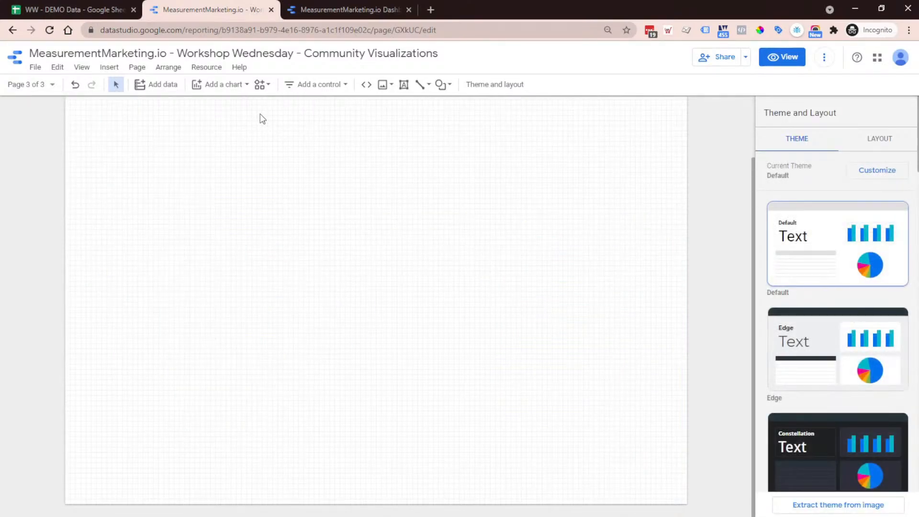
# Step: Open the full Community Gallery of visualizations, enlarge it and find the Metric Funnel by PowerMyAnalytics
pyautogui.click(260, 86)
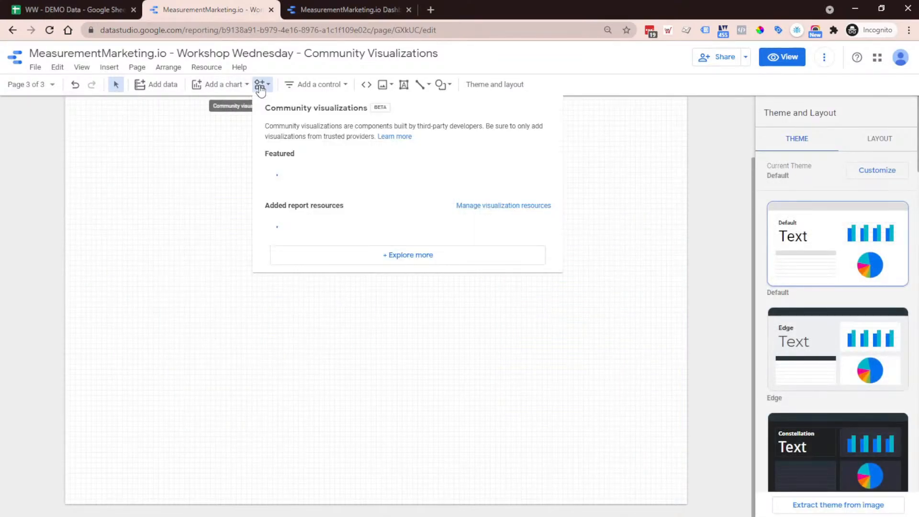
pyautogui.click(192, 142)
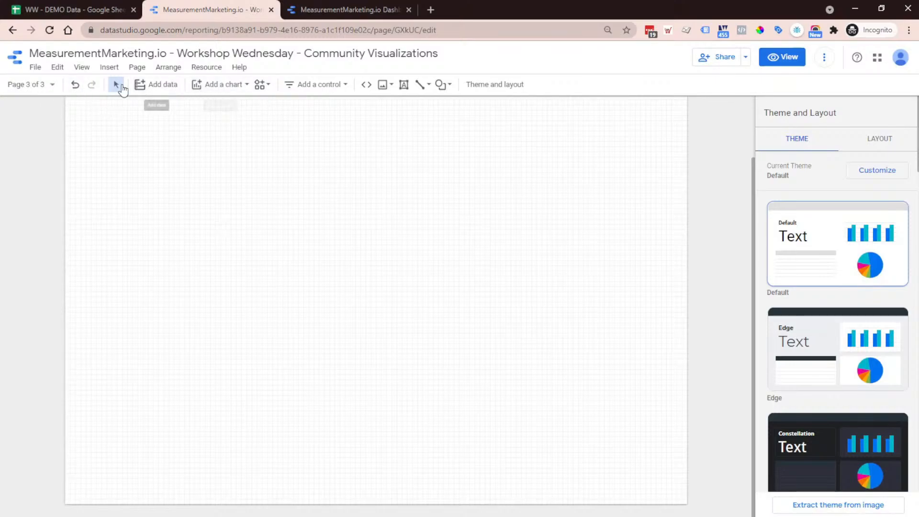
pyautogui.click(260, 86)
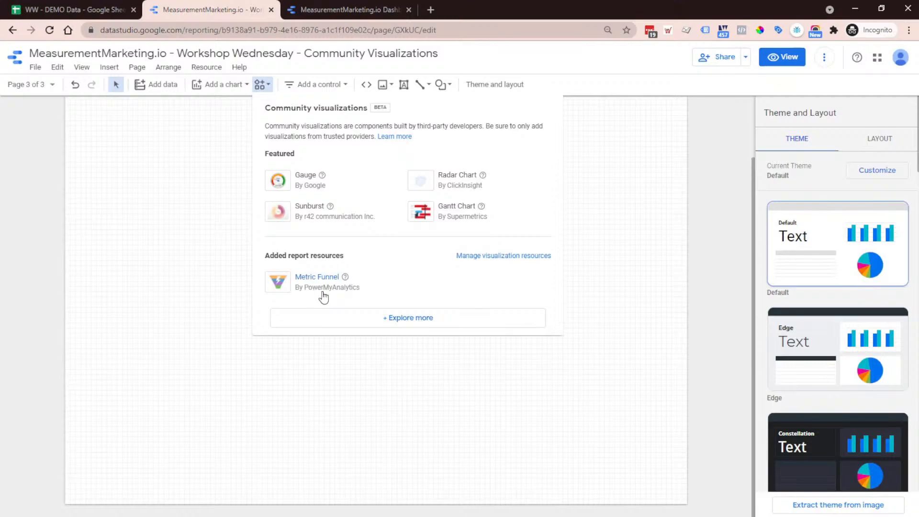
pyautogui.click(401, 318)
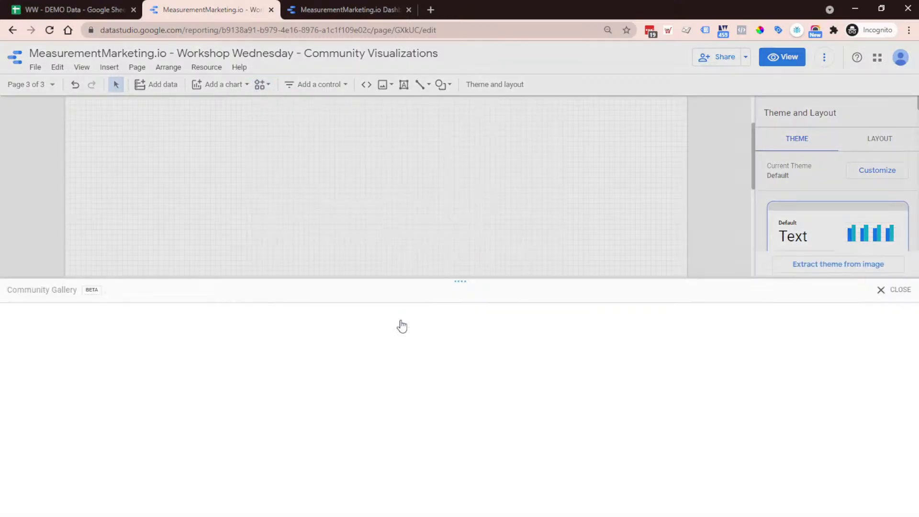
pyautogui.moveTo(453, 262); pyautogui.dragTo(462, 83)
pyautogui.scroll(-2, 541, 234)
pyautogui.scroll(-4, 540, 235)
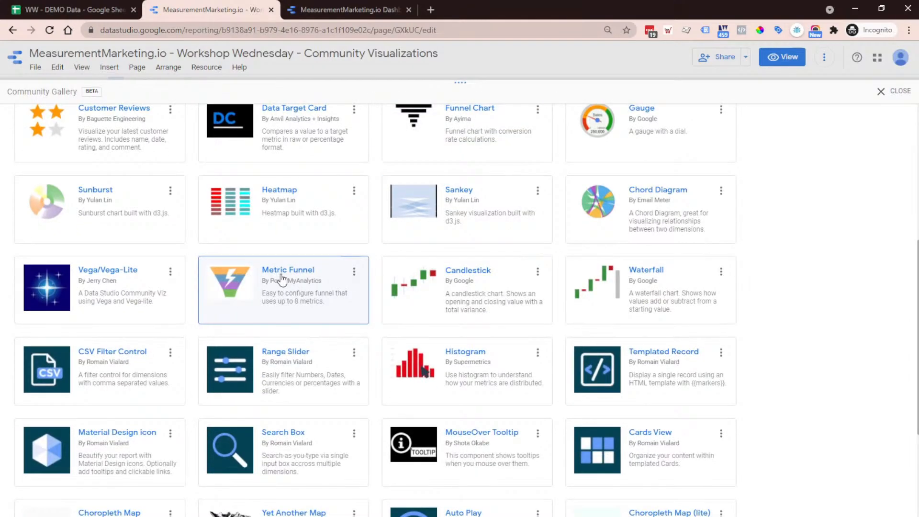
# Step: Open the Metric Funnel's documentation and read its Metrics & Dimensions, Style Layout Options and Style Color Options pages
pyautogui.click(354, 273)
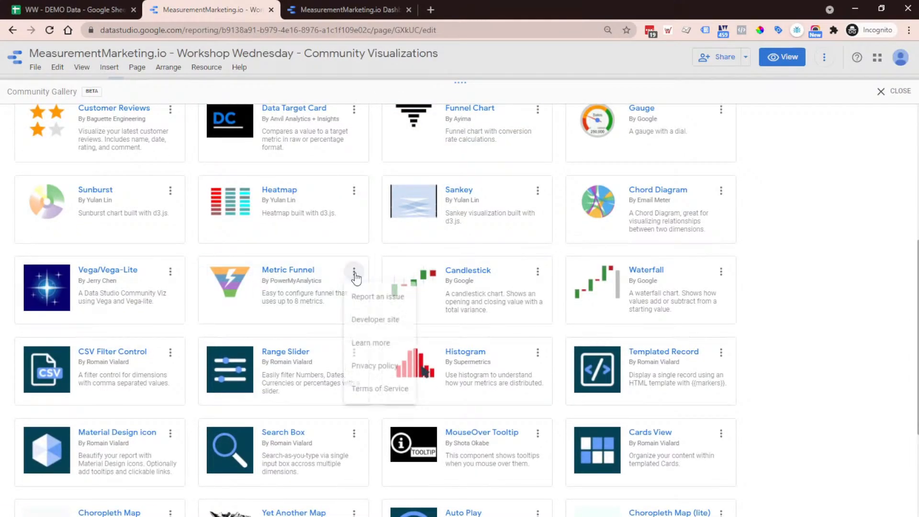
pyautogui.click(384, 348)
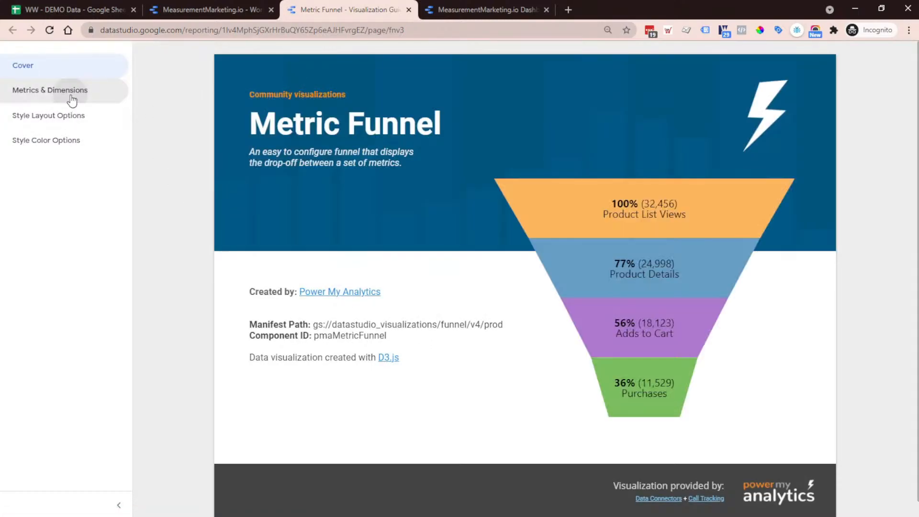
pyautogui.click(67, 92)
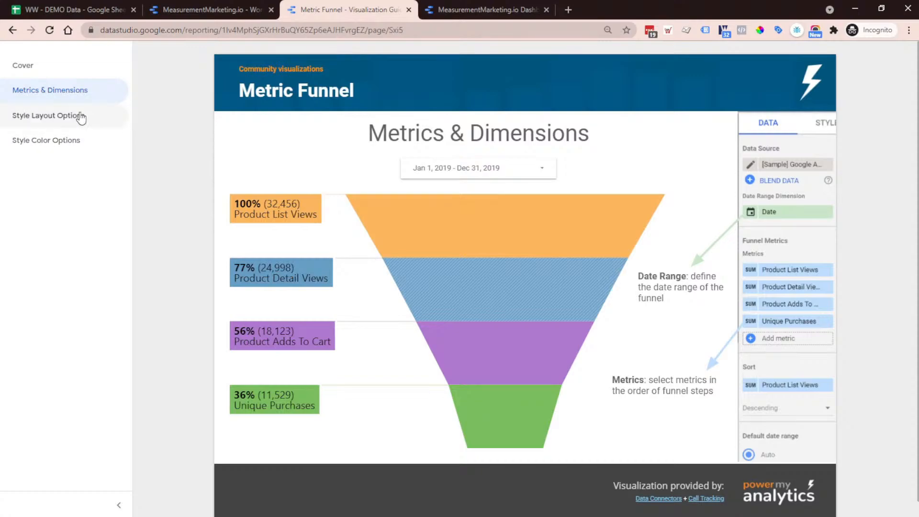
pyautogui.click(77, 117)
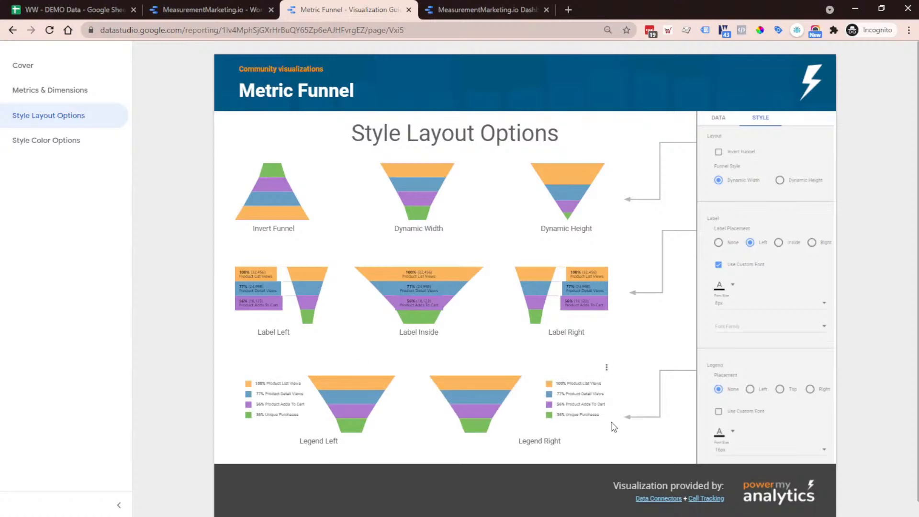
pyautogui.click(34, 145)
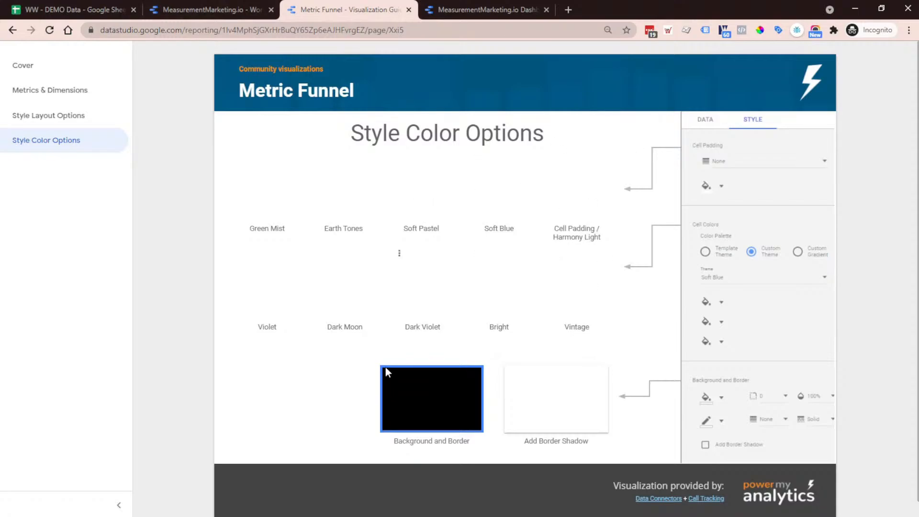
# Step: Return to the report's Community Gallery and place a Metric Funnel in the upper-left area of page 3
pyautogui.click(231, 10)
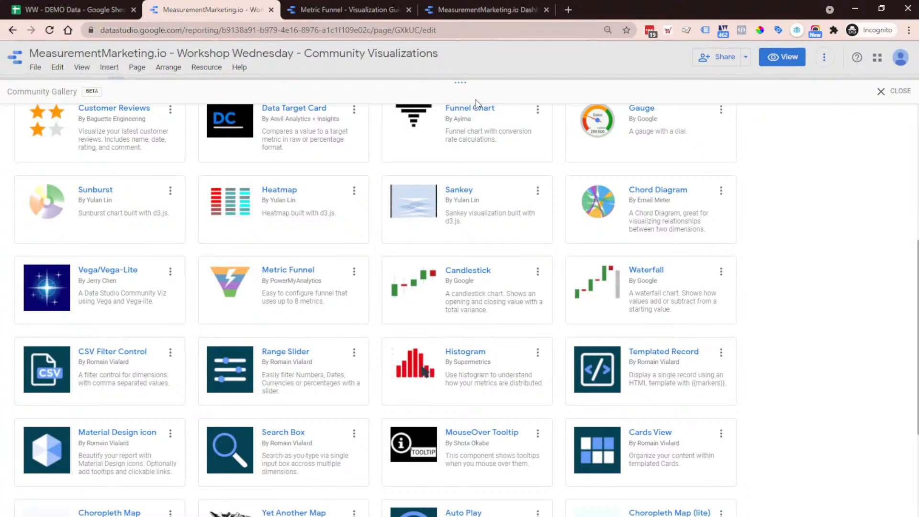
pyautogui.moveTo(476, 103); pyautogui.dragTo(501, 73)
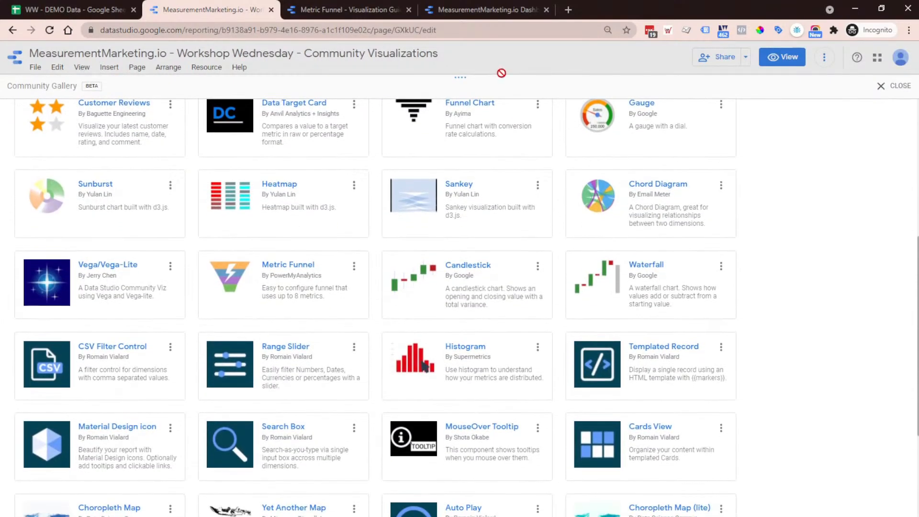
pyautogui.click(255, 285)
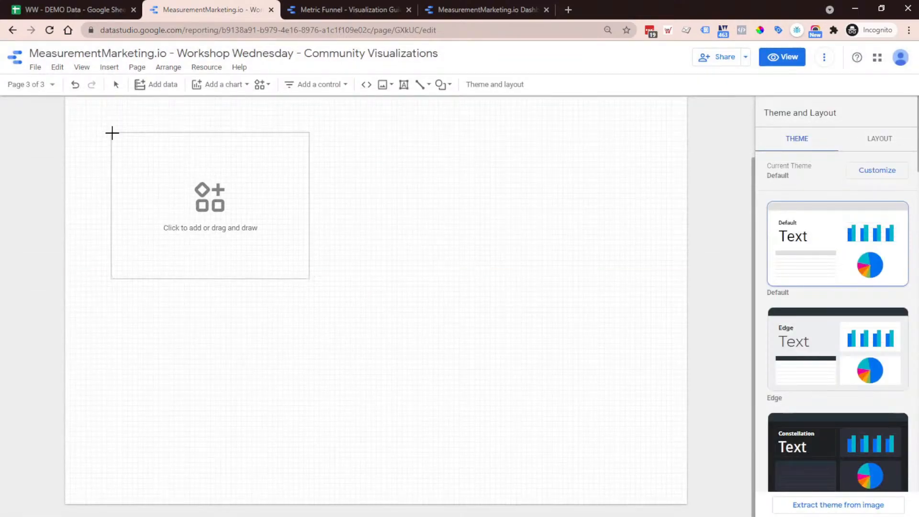
pyautogui.click(112, 133)
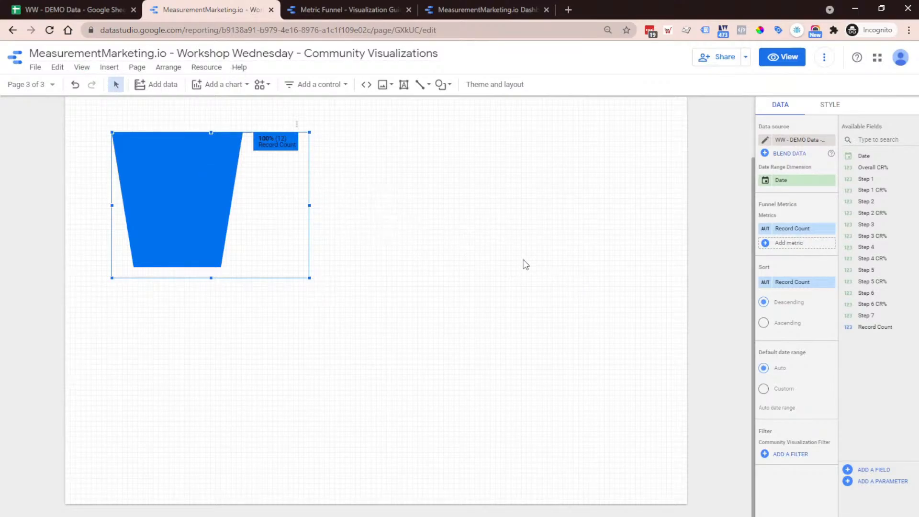
# Step: Look through the new funnel's style options, including layout, labels, legend, cell colors, background and border
pyautogui.click(828, 105)
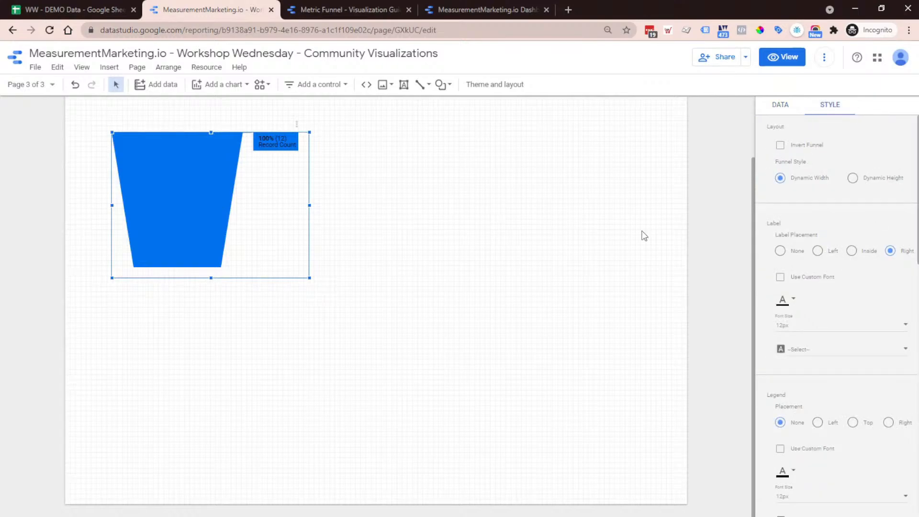
pyautogui.scroll(-4, 833, 263)
pyautogui.scroll(-6, 856, 371)
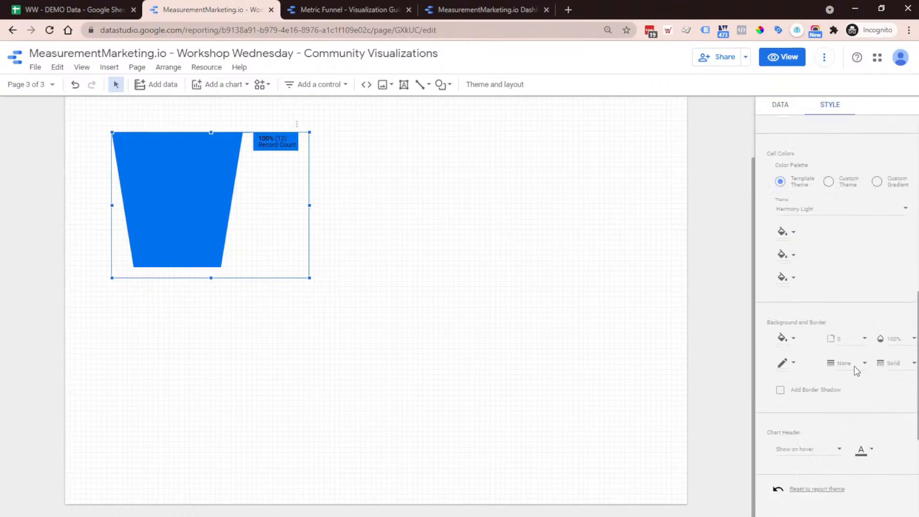
pyautogui.scroll(4, 841, 316)
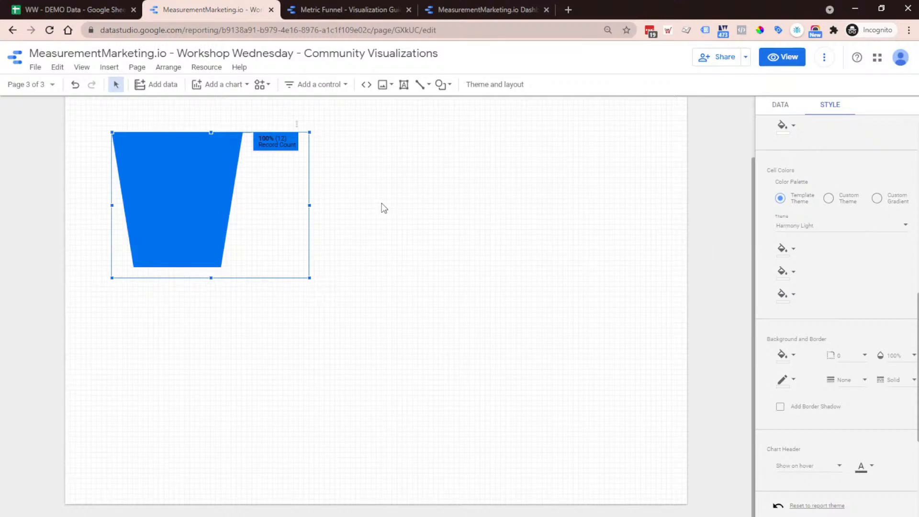
# Step: Customize the report theme by setting the first chart palette color to dark olive
pyautogui.click(421, 200)
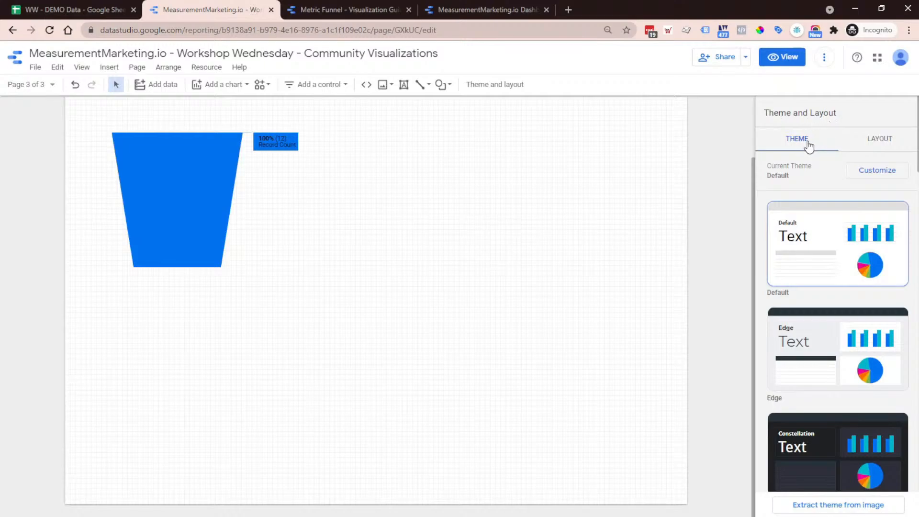
pyautogui.click(871, 174)
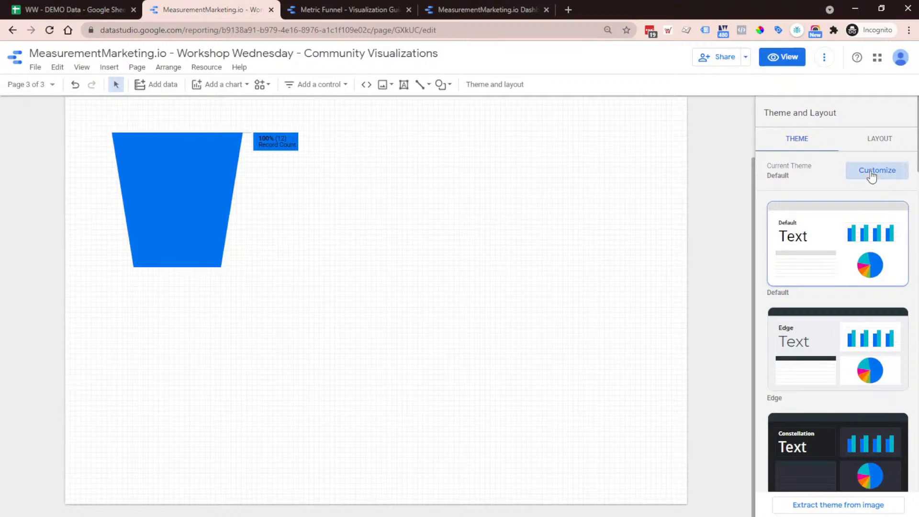
pyautogui.scroll(-4, 867, 266)
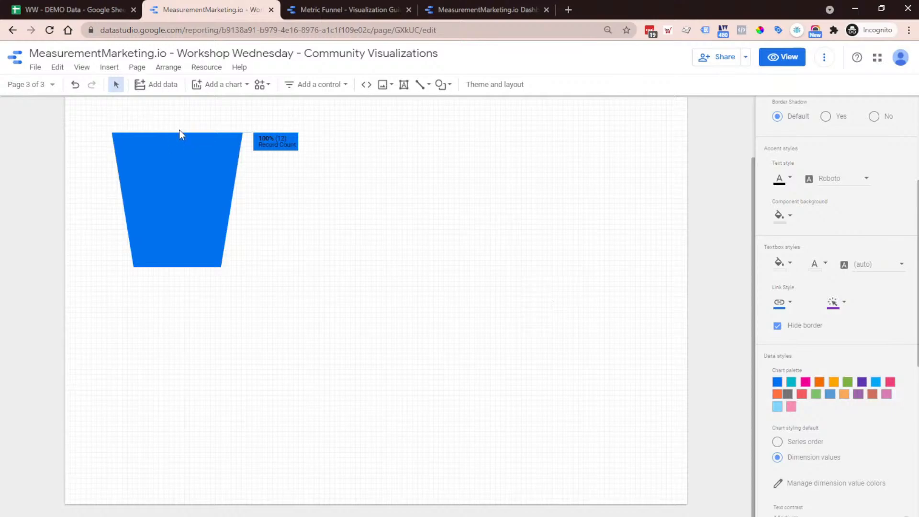
pyautogui.click(775, 383)
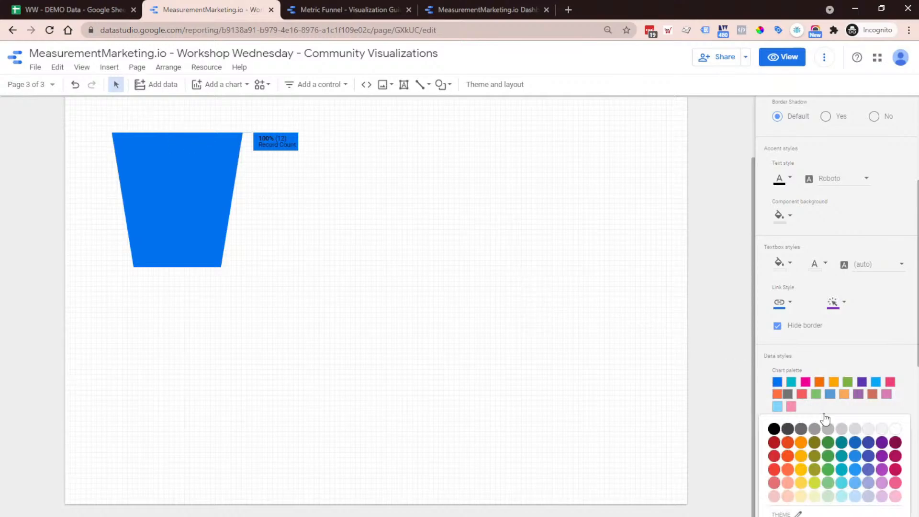
pyautogui.scroll(-2, 826, 419)
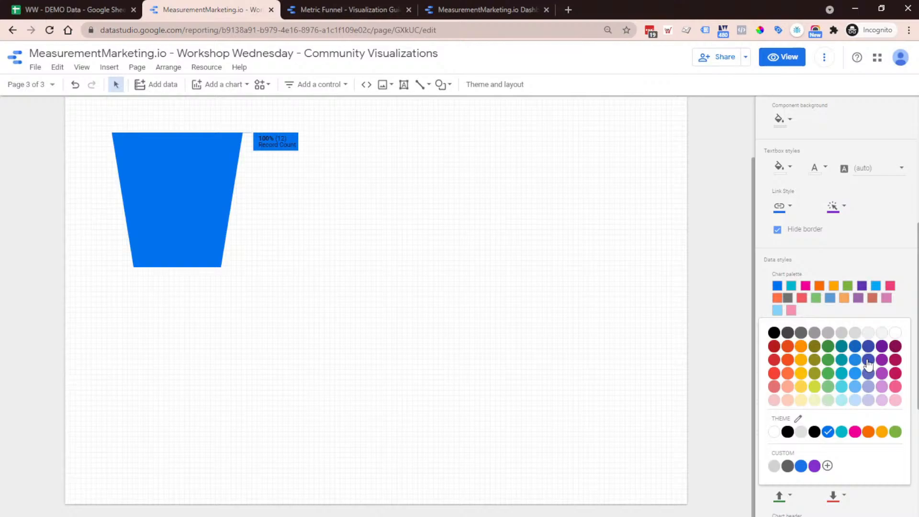
pyautogui.click(816, 347)
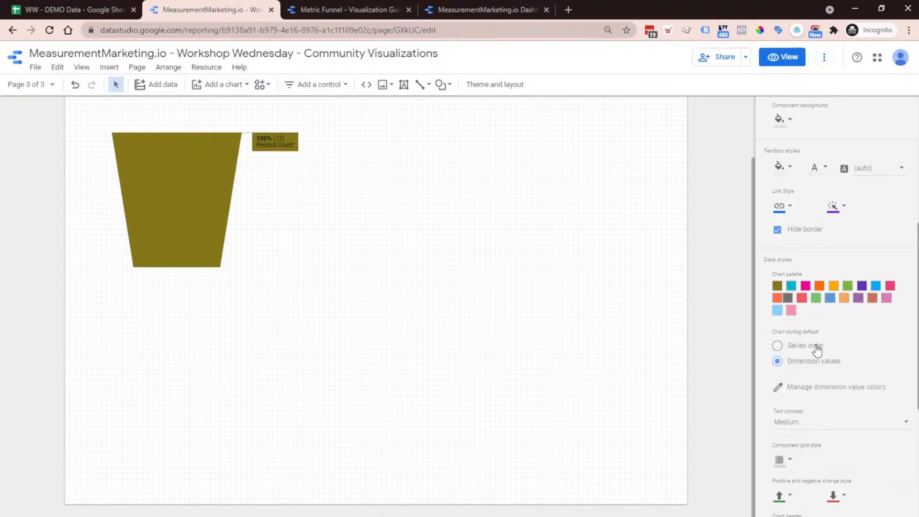
# Step: Check how the theme color applies to the funnel on Page 1, and return to Page 3
pyautogui.click(20, 85)
pyautogui.click(66, 132)
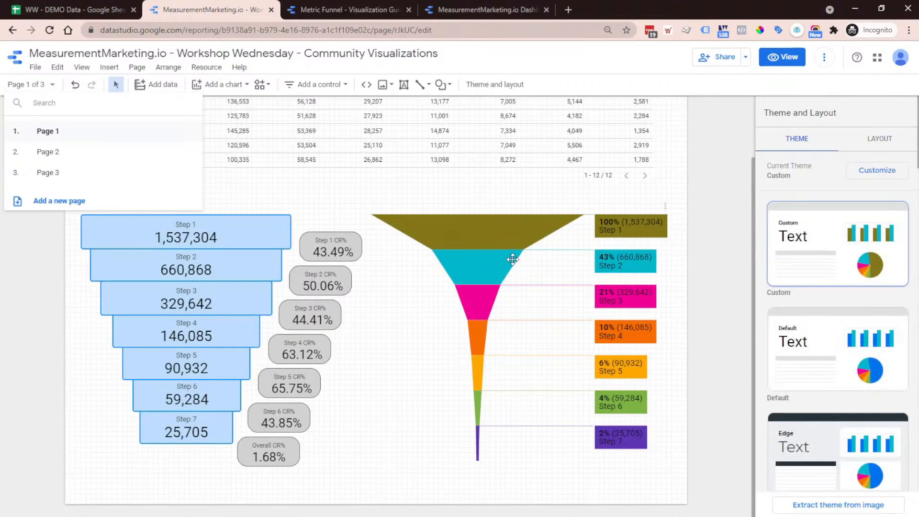
pyautogui.click(69, 173)
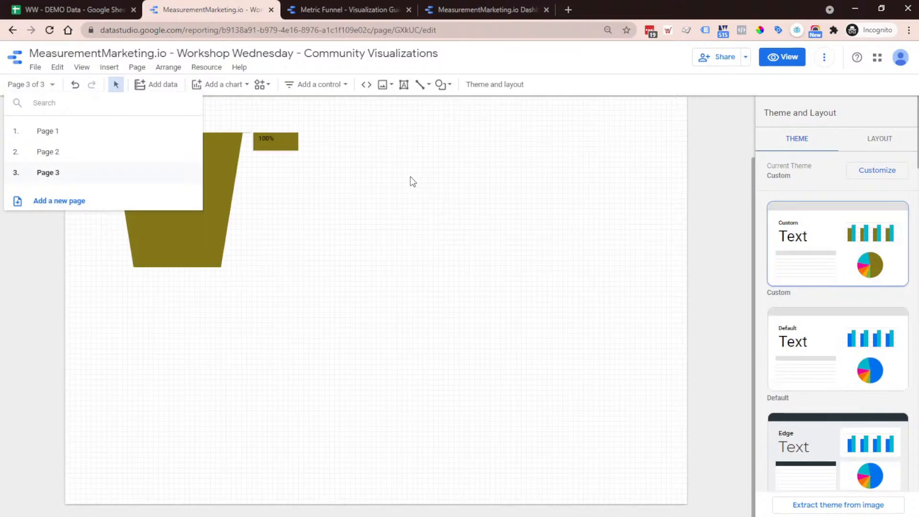
# Step: Add Google's Gauge community visualization to the right of the funnel, making it slightly narrower and taller
pyautogui.click(261, 86)
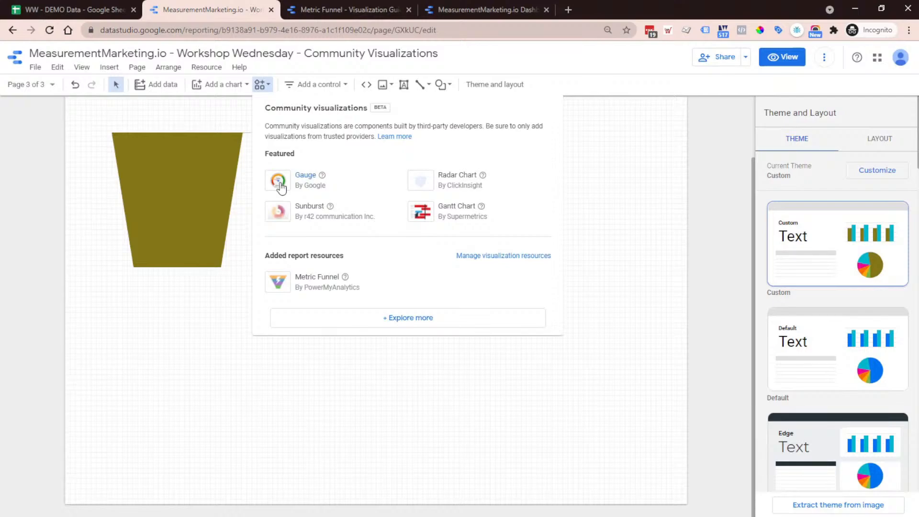
pyautogui.click(281, 188)
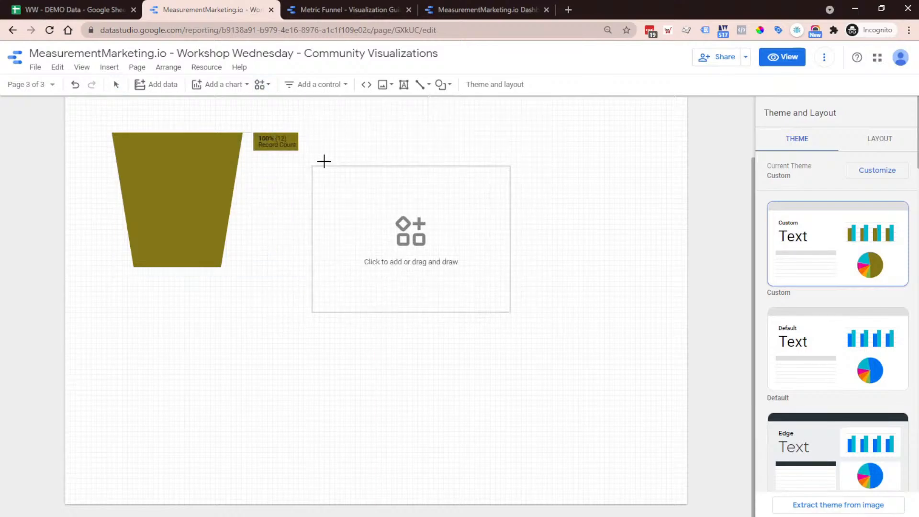
pyautogui.click(378, 126)
pyautogui.moveTo(572, 197); pyautogui.dragTo(550, 198)
pyautogui.moveTo(463, 271); pyautogui.dragTo(463, 309)
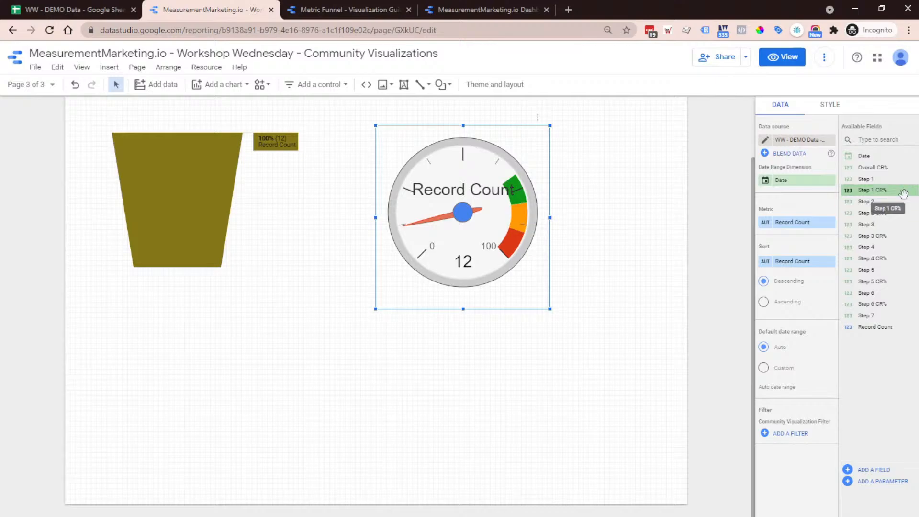
# Step: Replace the gauge's metric with Step 1 CR%
pyautogui.moveTo(901, 193); pyautogui.dragTo(828, 229)
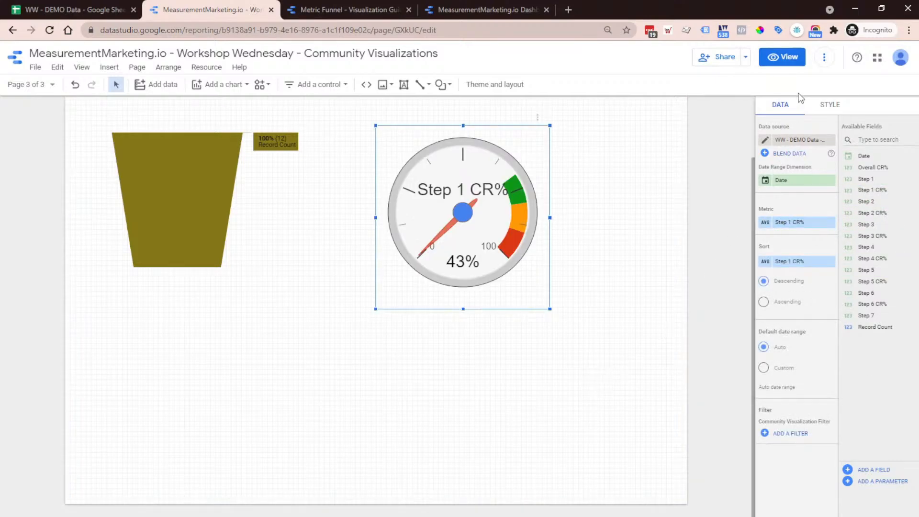
# Step: Set the gauge's maximum value to .6 in its style settings
pyautogui.click(843, 108)
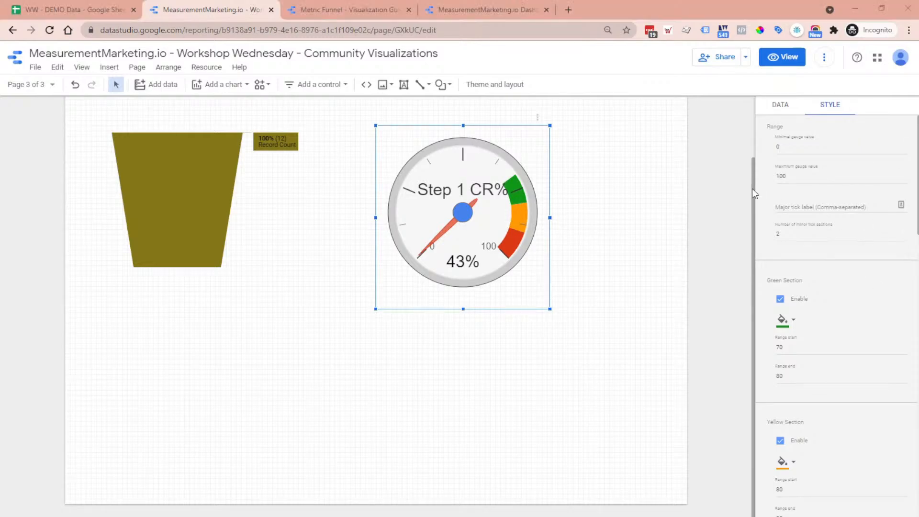
pyautogui.scroll(-4, 812, 285)
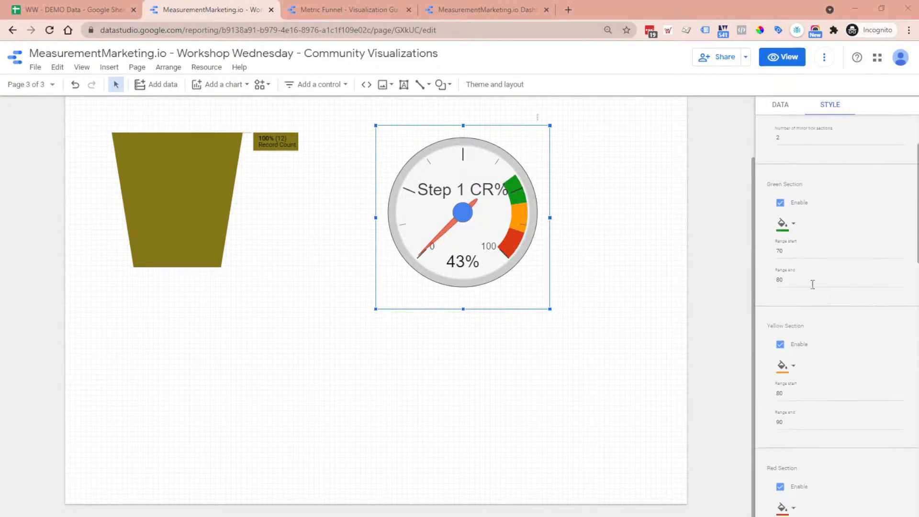
pyautogui.scroll(4, 790, 249)
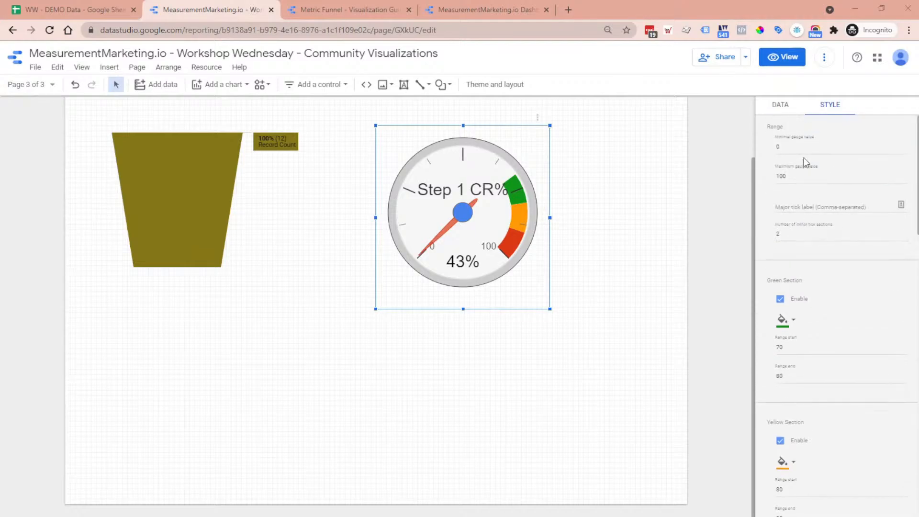
pyautogui.click(811, 181)
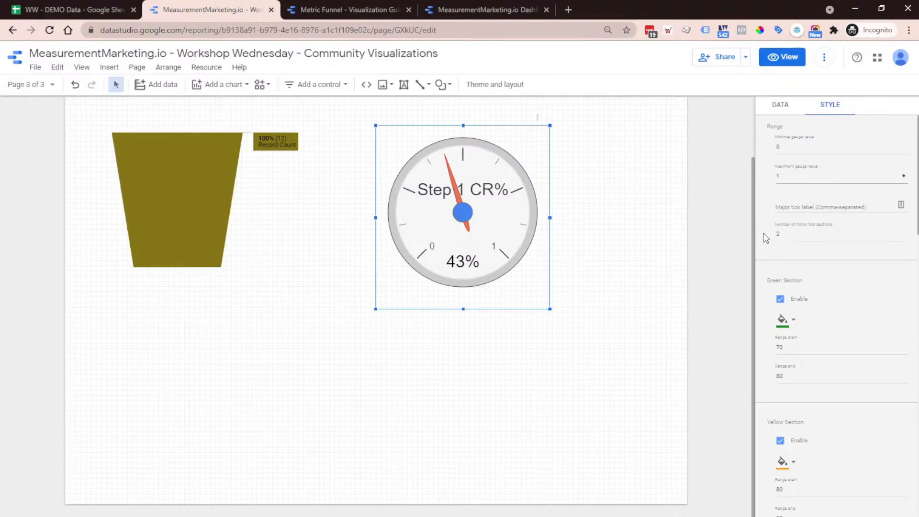
pyautogui.scroll(-2, 802, 303)
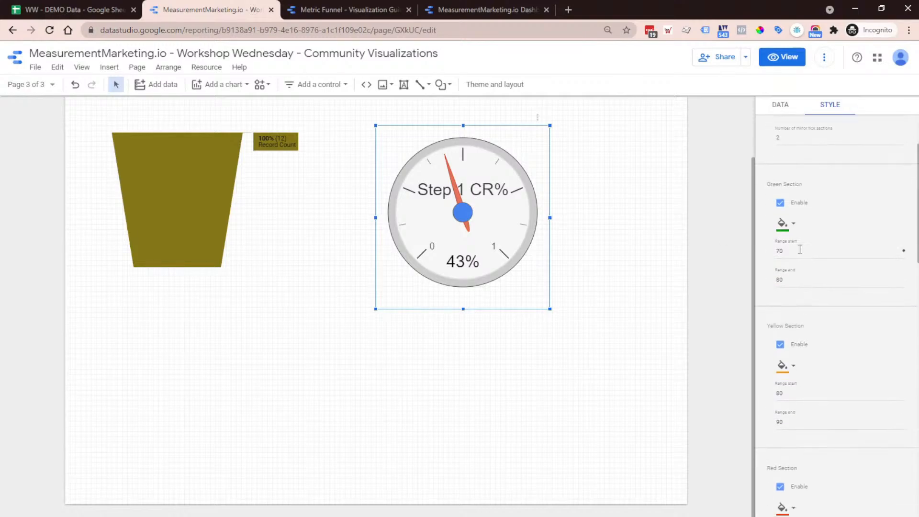
pyautogui.click(800, 249)
pyautogui.scroll(2, 823, 216)
pyautogui.moveTo(799, 174); pyautogui.dragTo(761, 177)
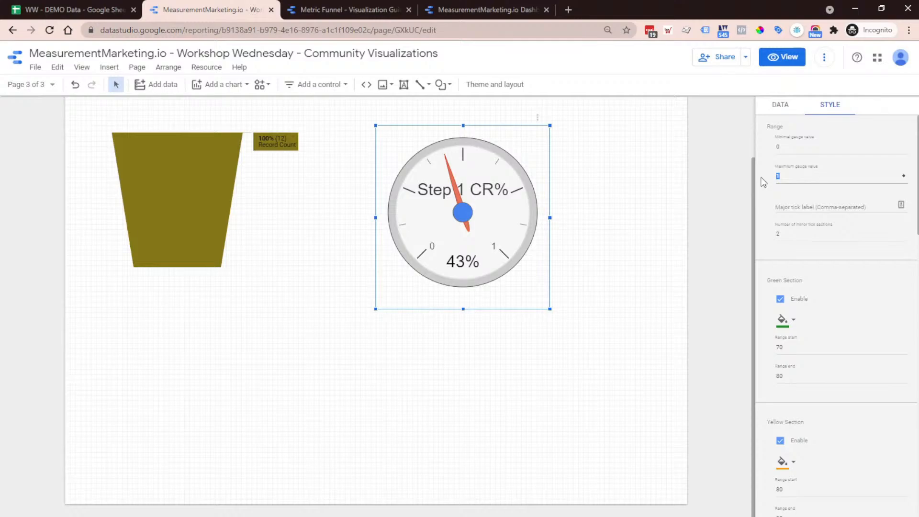
pyautogui.write('.6')
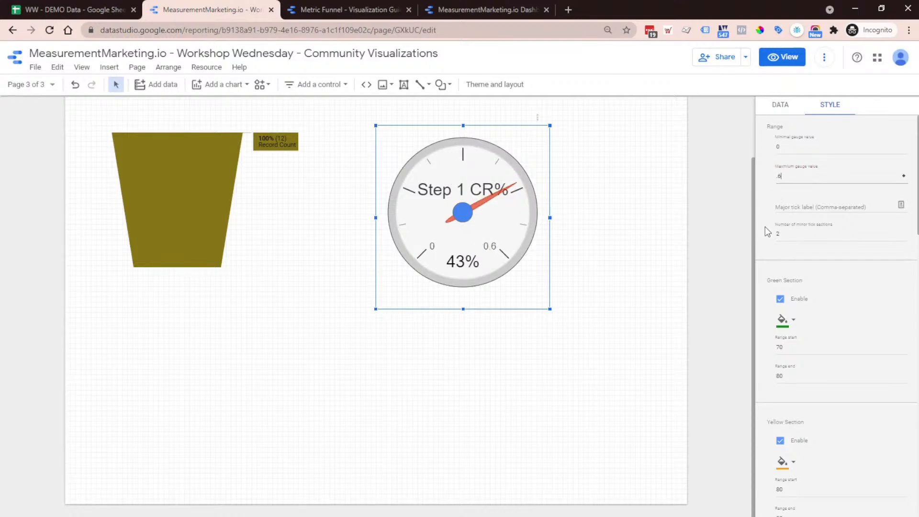
# Step: Set the gauge's green section to range from .5 to .6
pyautogui.scroll(-2, 765, 226)
pyautogui.moveTo(800, 251); pyautogui.dragTo(766, 252)
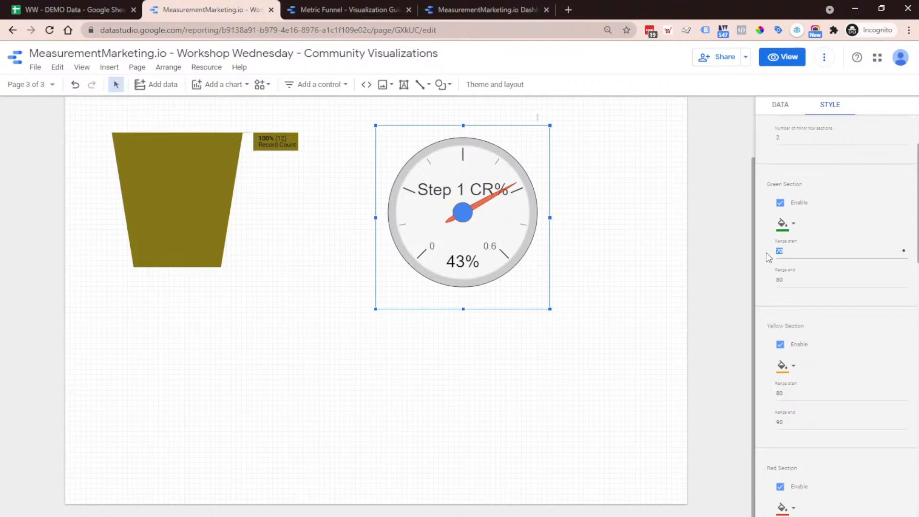
pyautogui.write('.5')
pyautogui.moveTo(802, 281); pyautogui.dragTo(749, 282)
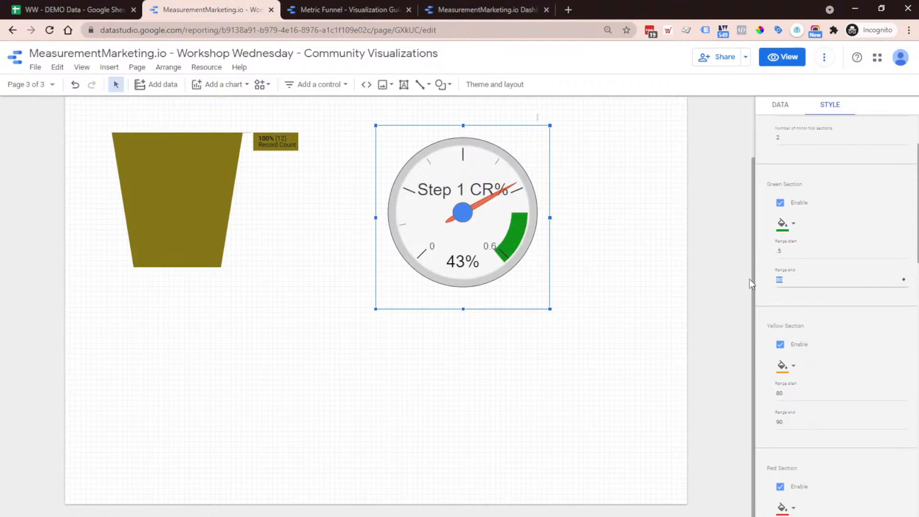
pyautogui.write('.5')
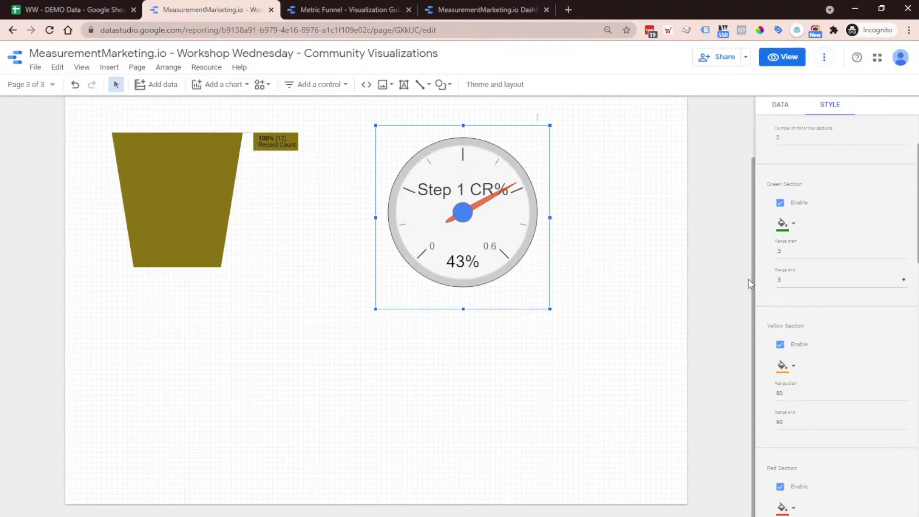
pyautogui.press('BackSpace')
pyautogui.write('6')
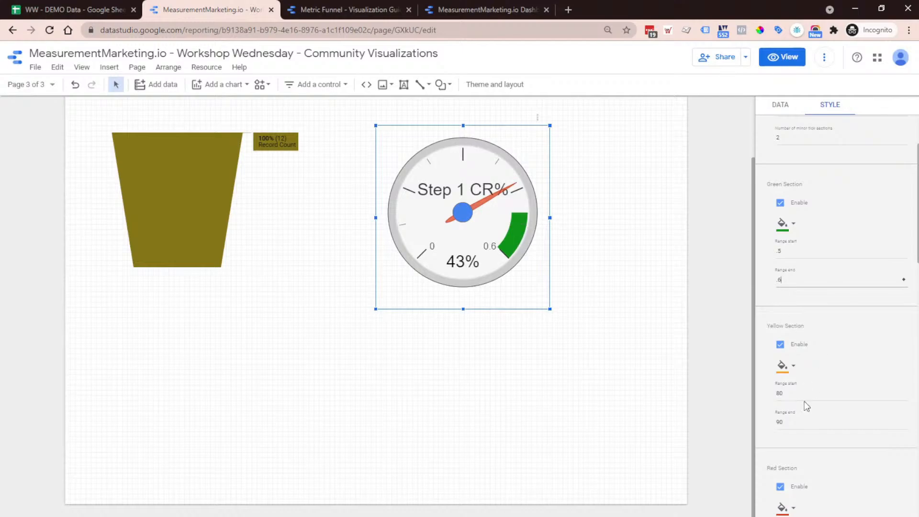
# Step: Set the gauge's yellow section to range from .4 to .5
pyautogui.moveTo(804, 398); pyautogui.dragTo(765, 401)
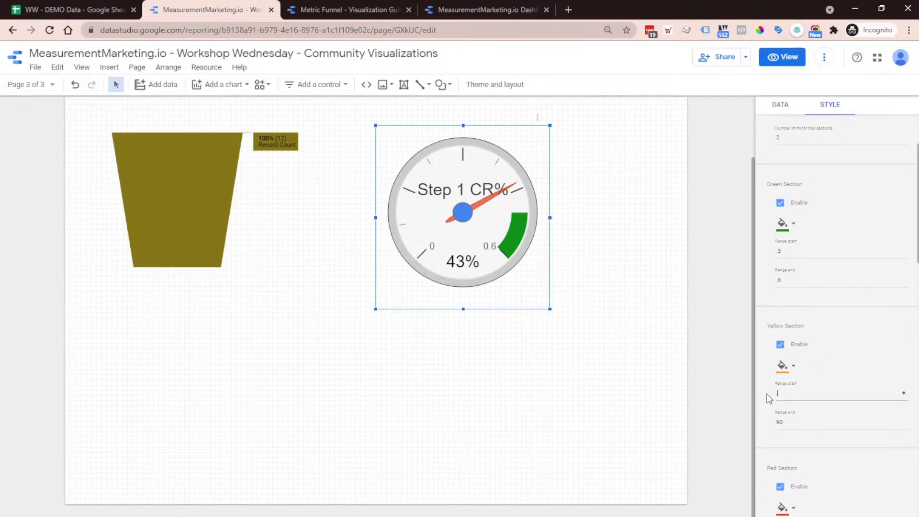
pyautogui.write('.4')
pyautogui.click(809, 417)
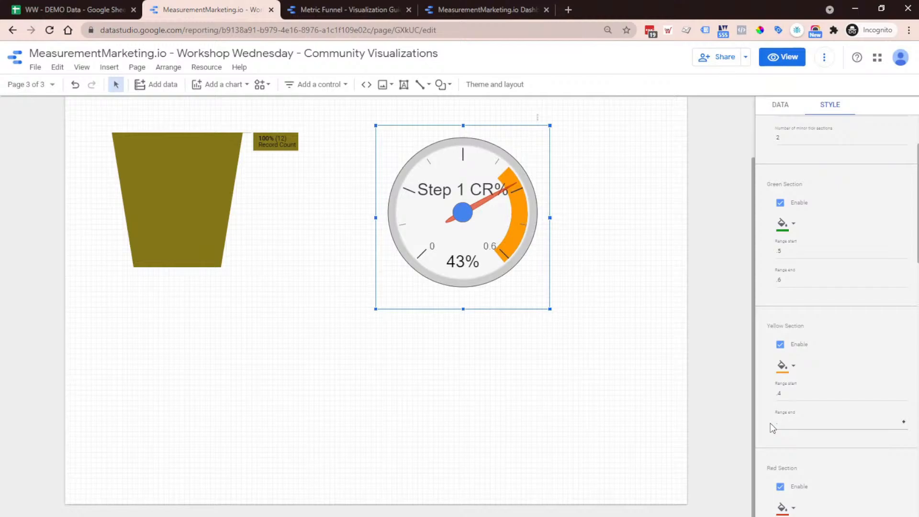
pyautogui.write('.5')
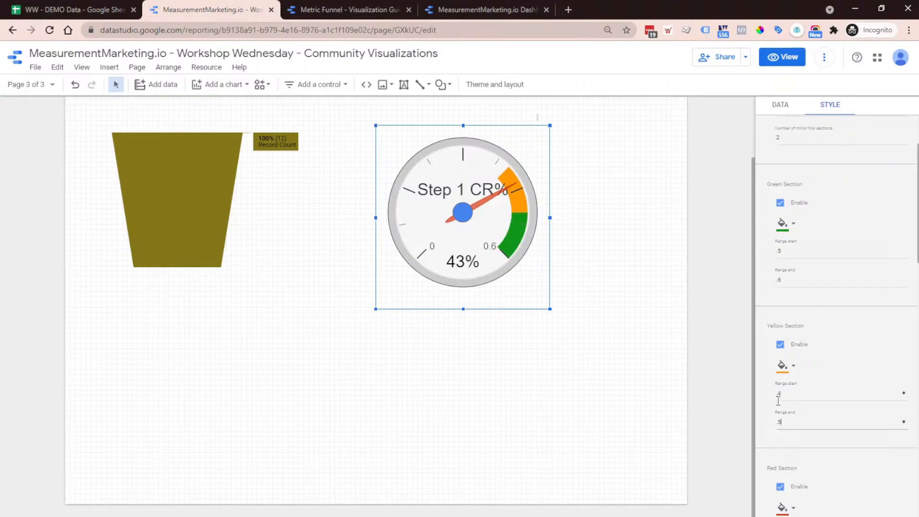
# Step: Set the gauge's red section to range from 0 to .4
pyautogui.scroll(-2, 778, 421)
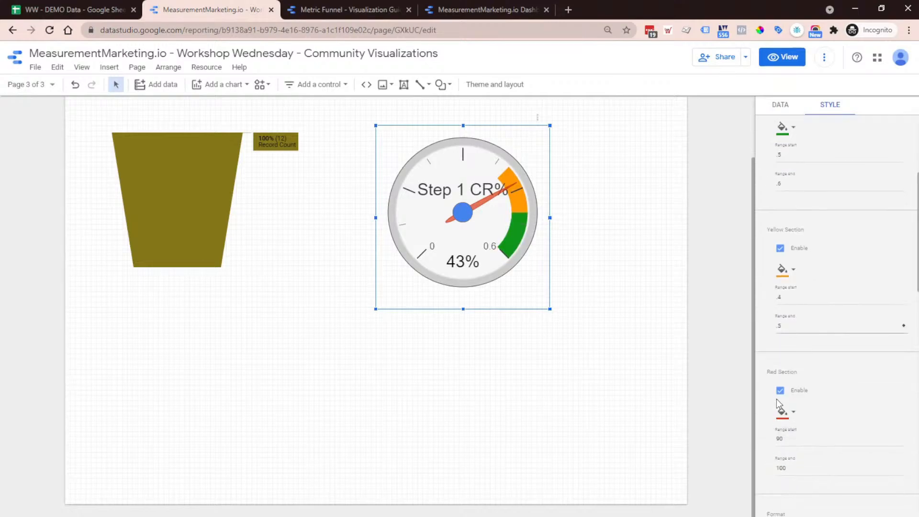
pyautogui.moveTo(791, 438); pyautogui.dragTo(755, 441)
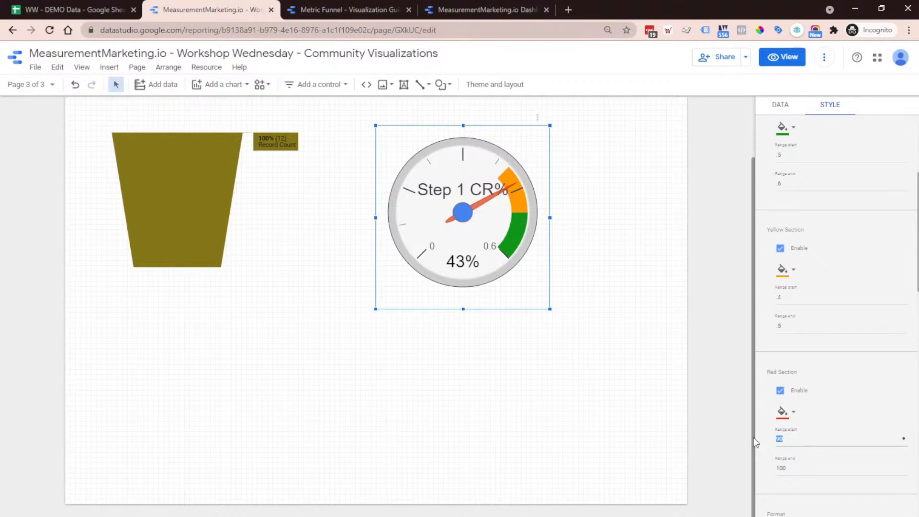
pyautogui.write('0')
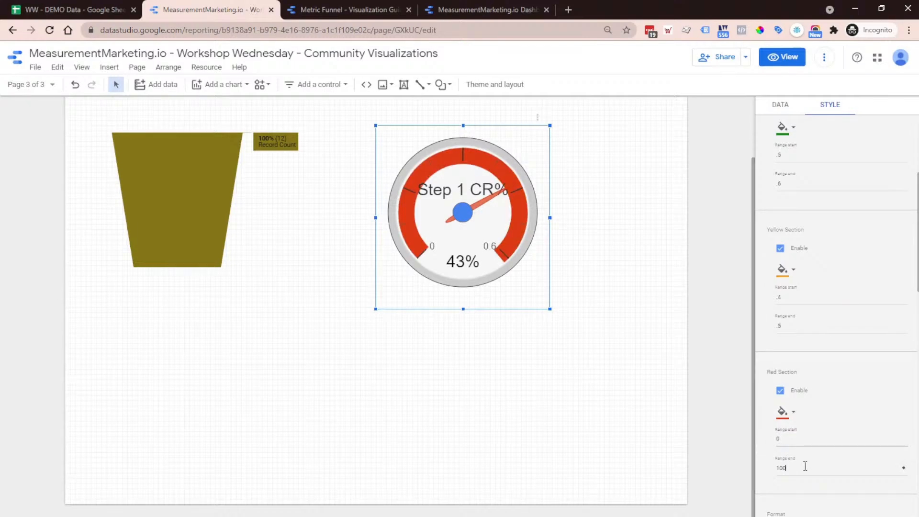
pyautogui.moveTo(785, 468); pyautogui.dragTo(769, 469)
pyautogui.write('.4')
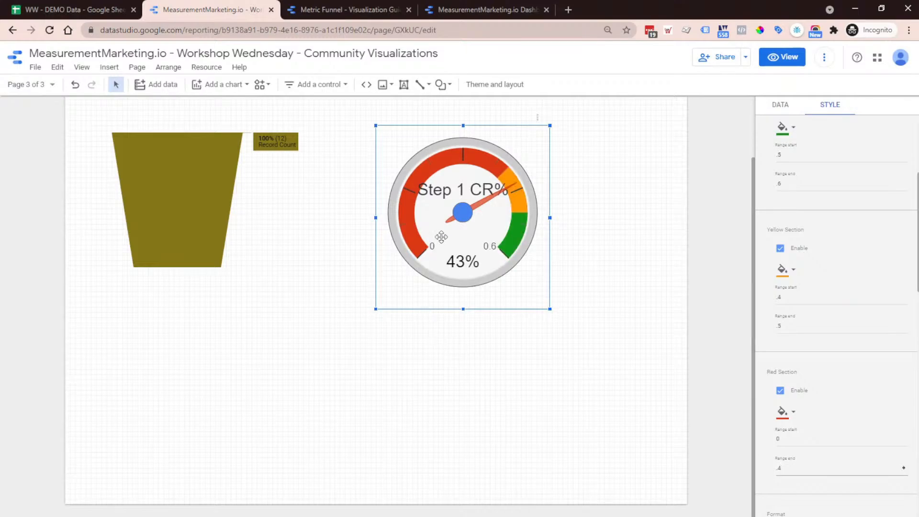
pyautogui.scroll(5, 799, 272)
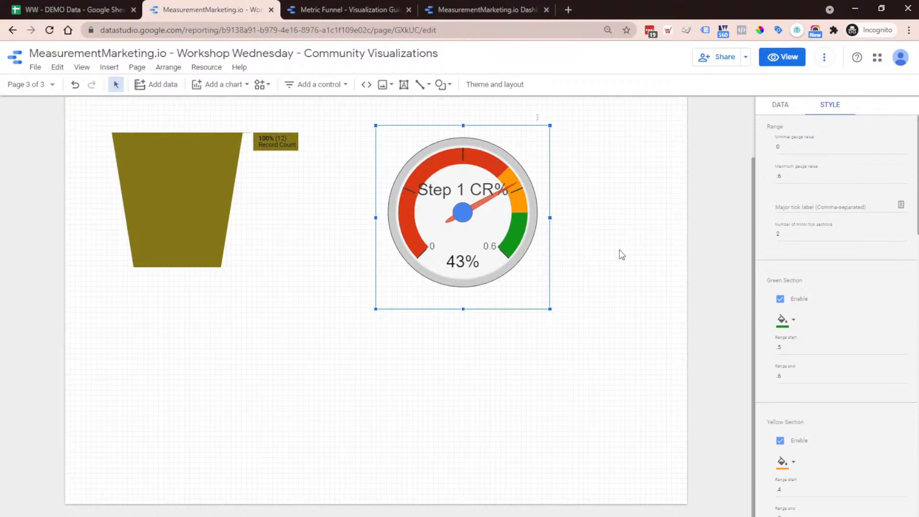
# Step: Move the gauge horizontally closer to the funnel, keeping it at the same height
pyautogui.click(640, 249)
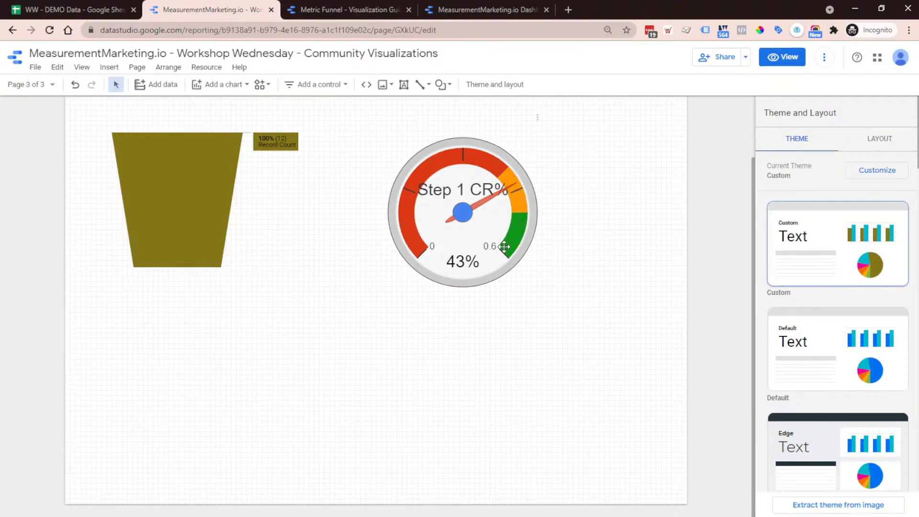
pyautogui.click(493, 257)
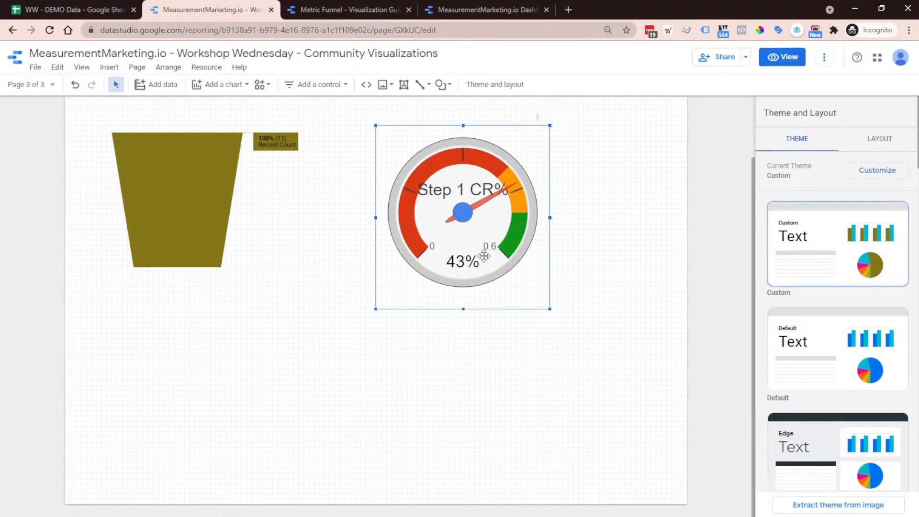
pyautogui.moveTo(514, 224); pyautogui.dragTo(456, 224)
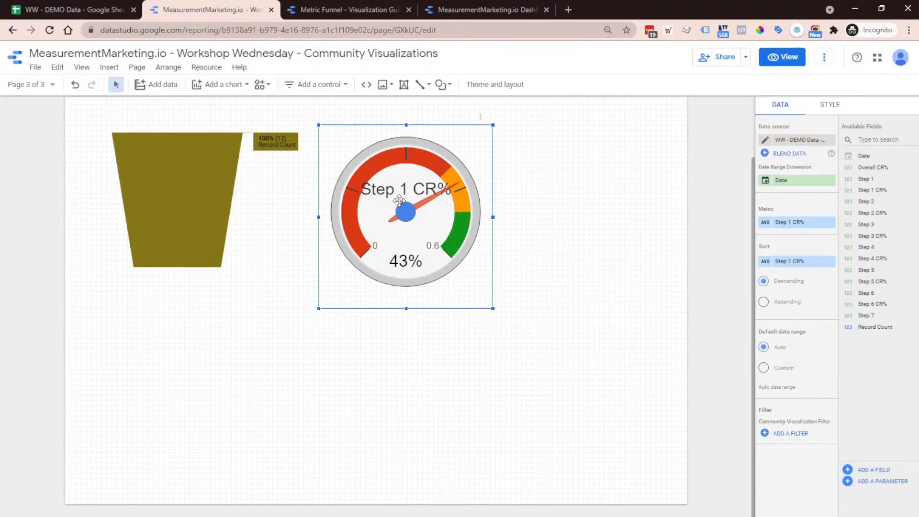
# Step: Review the Metric Funnel guide's style color options and the Academy page of the dashboard demo, and return to the workshop report
pyautogui.click(16, 82)
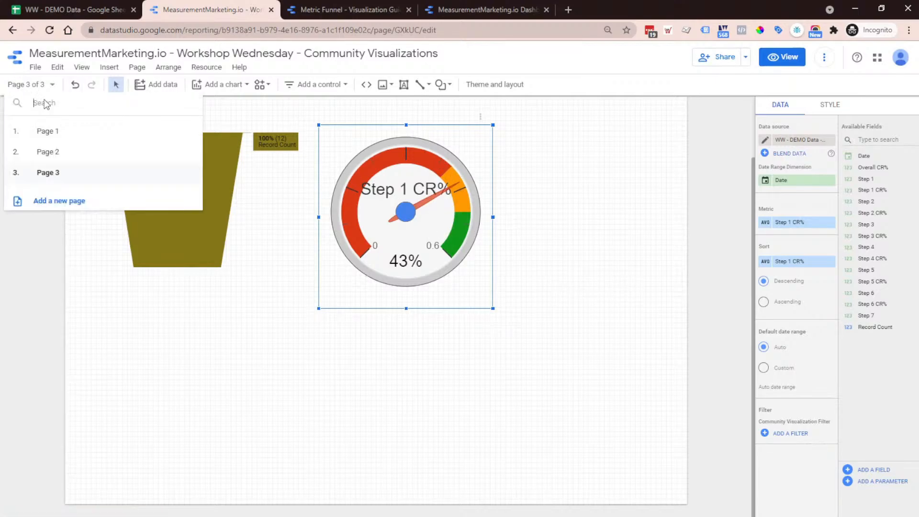
pyautogui.click(340, 6)
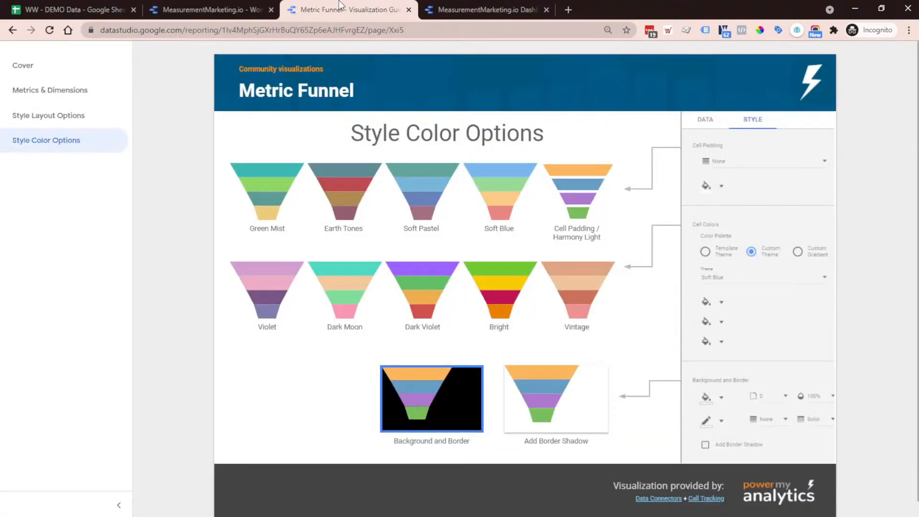
pyautogui.click(483, 10)
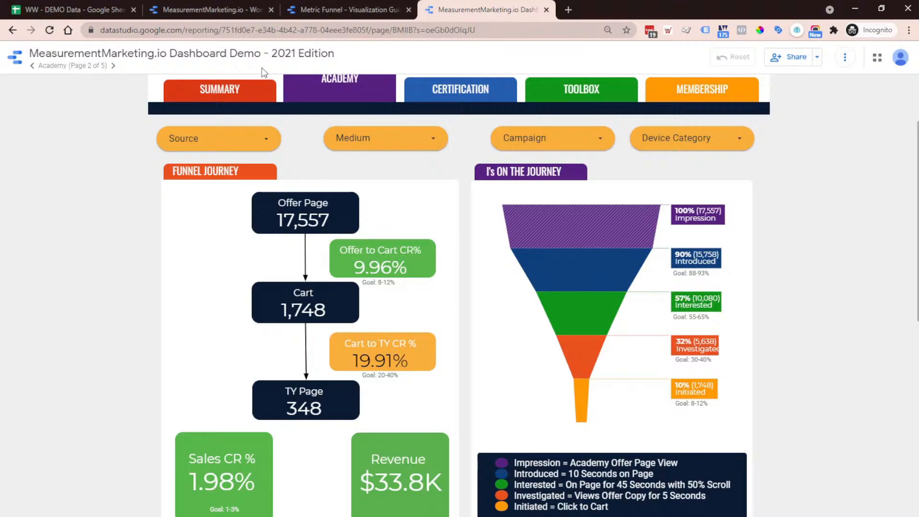
pyautogui.click(234, 9)
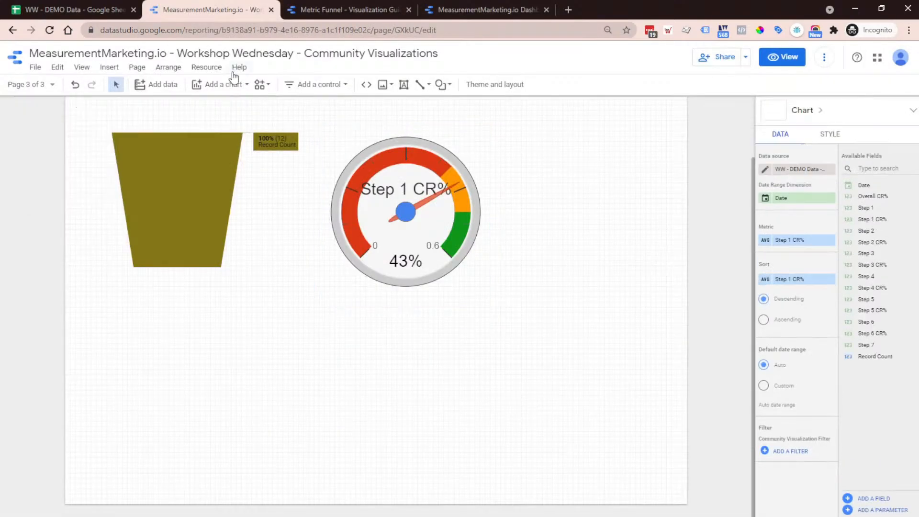
# Step: Open the full Community Gallery, enlarge it to fill the window, and browse the partner visualizations
pyautogui.click(259, 84)
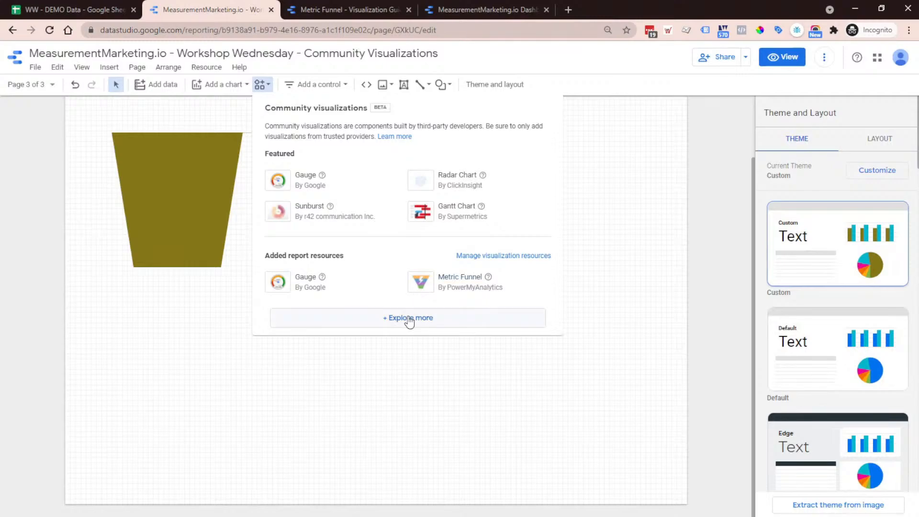
pyautogui.click(461, 317)
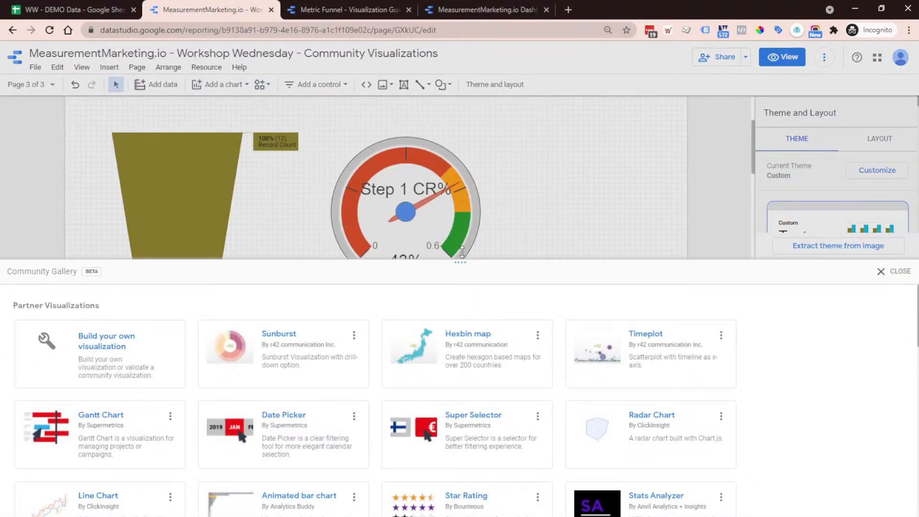
pyautogui.moveTo(461, 261); pyautogui.dragTo(470, 50)
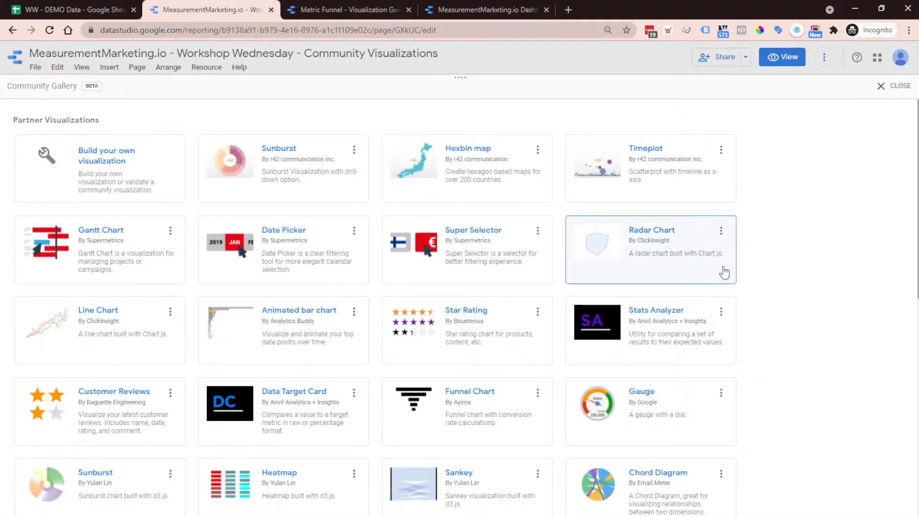
pyautogui.scroll(-2, 766, 292)
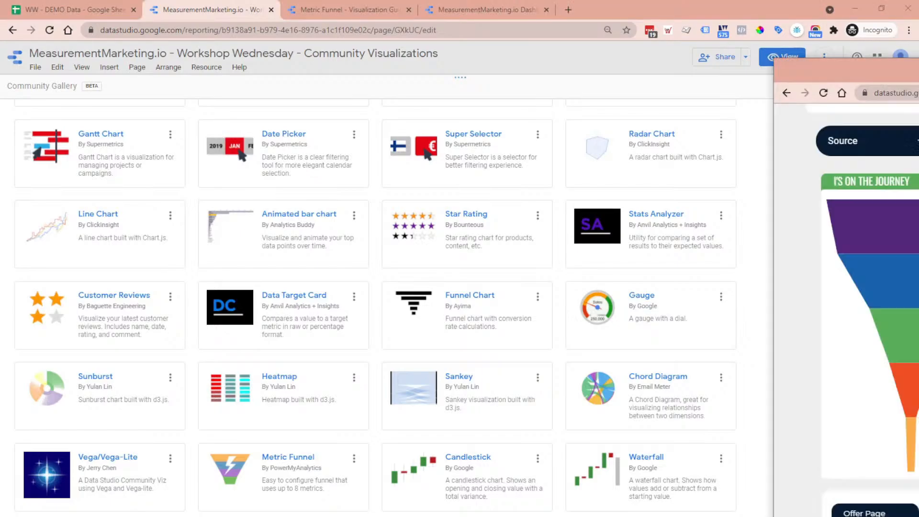
# Step: Bring the separate Academy dashboard window into view, widen it to examine its funnel and scroll depth charts, and move it away
pyautogui.moveTo(918, 67); pyautogui.dragTo(584, 50)
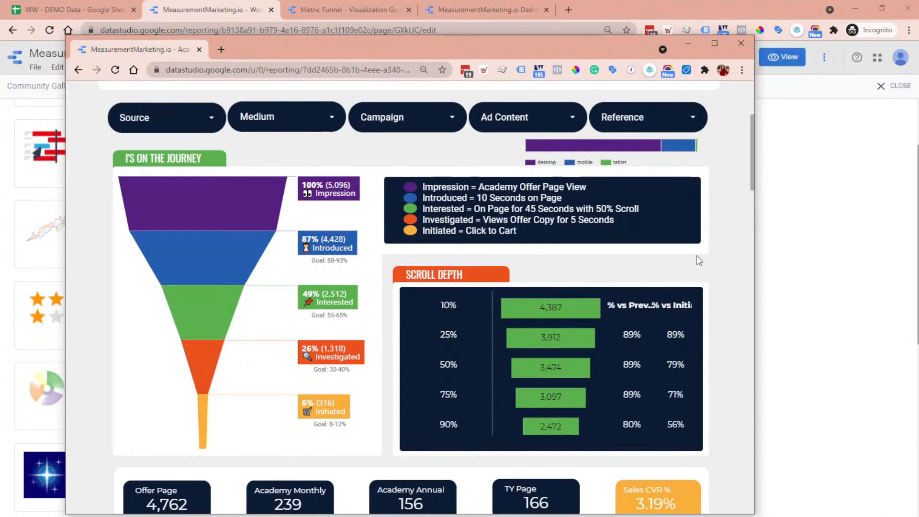
pyautogui.moveTo(753, 84); pyautogui.dragTo(867, 84)
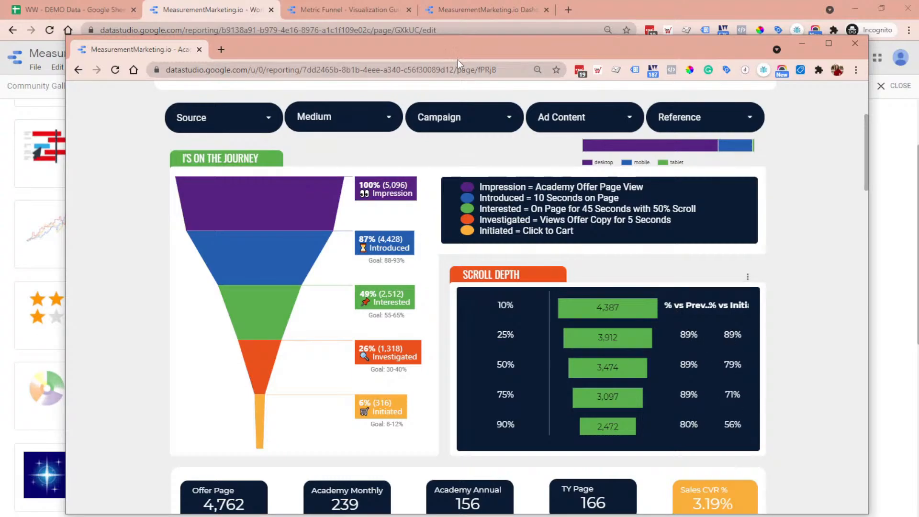
pyautogui.moveTo(458, 60); pyautogui.dragTo(918, 104)
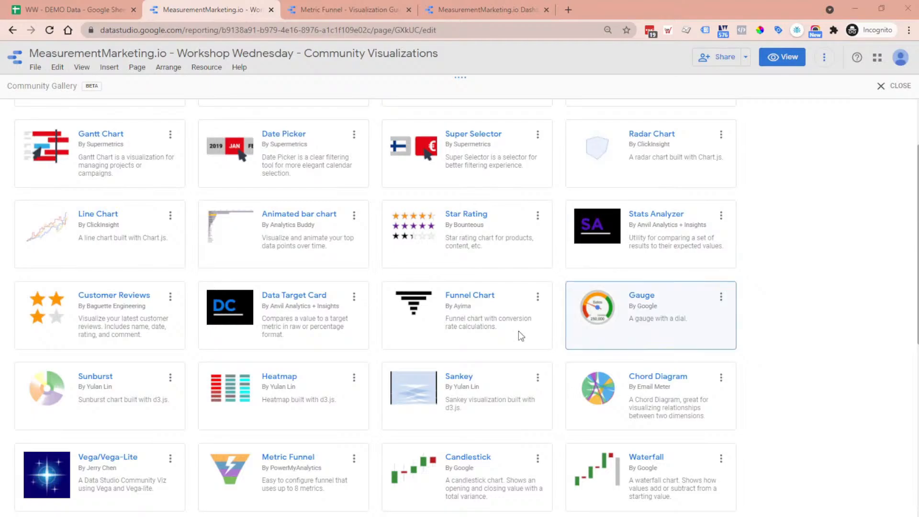
# Step: Check the additional options offered for Ayima's Funnel Chart in the gallery, and dismiss them
pyautogui.click(537, 297)
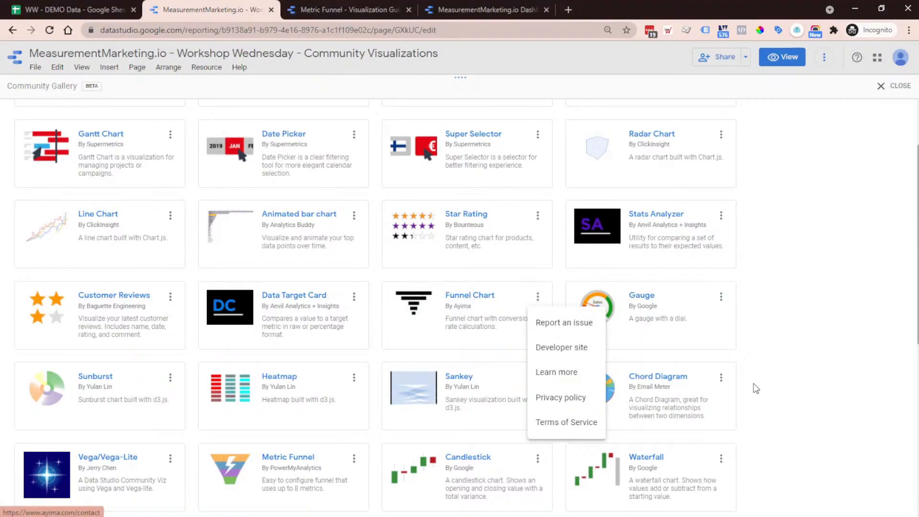
pyautogui.click(799, 384)
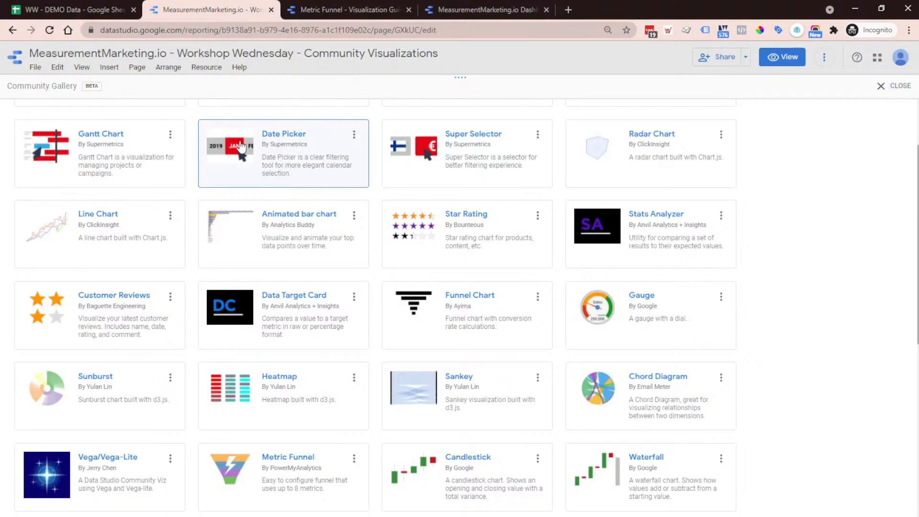
# Step: Browse the Community Gallery's partner visualizations, from the Date Picker and Super Selector down to the Range Slider
pyautogui.scroll(2, 283, 178)
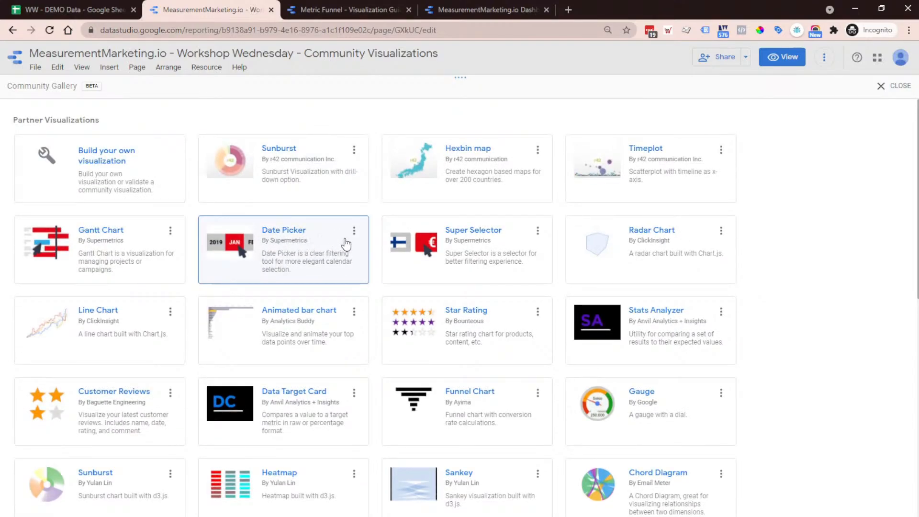
pyautogui.scroll(-2, 303, 246)
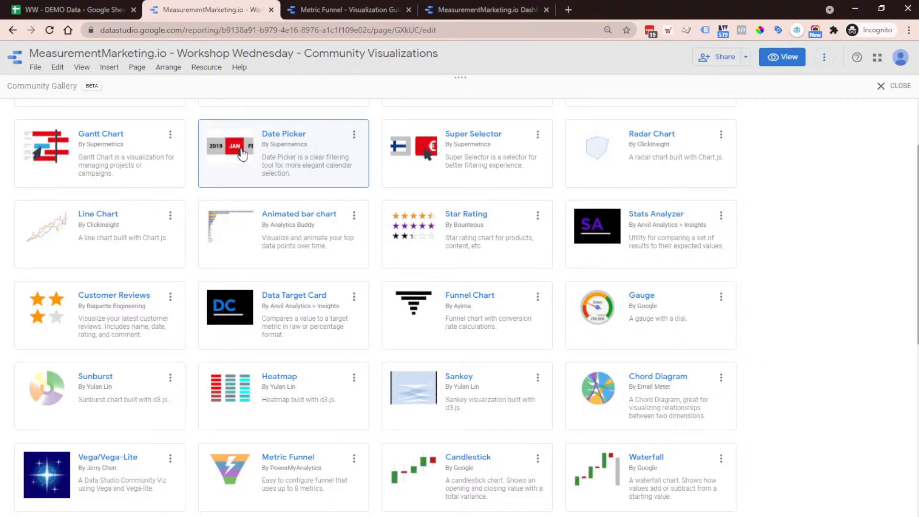
pyautogui.scroll(-2, 241, 156)
pyautogui.scroll(4, 256, 239)
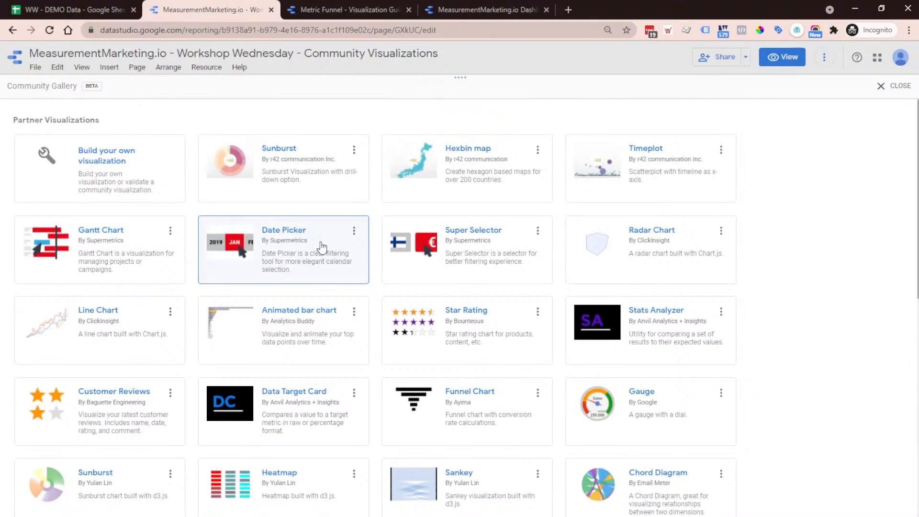
pyautogui.scroll(-2, 471, 261)
pyautogui.scroll(-5, 473, 261)
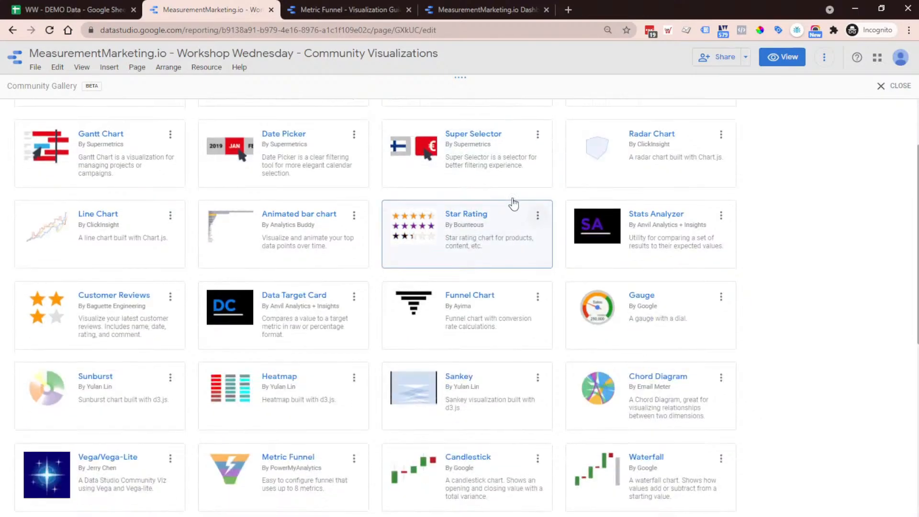
pyautogui.scroll(-2, 479, 206)
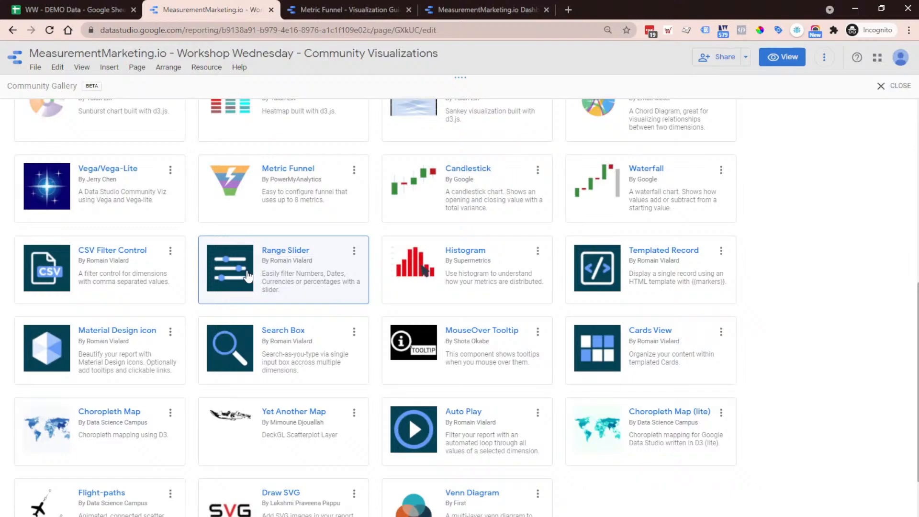
# Step: Open the learn-more page for the Range Slider visualization, without granting it consent to render report data
pyautogui.rightClick(246, 293)
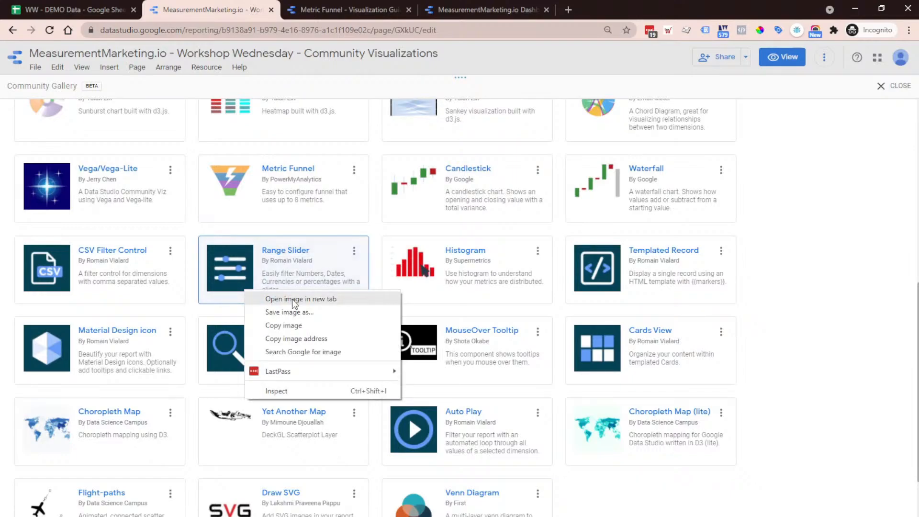
pyautogui.press('Escape')
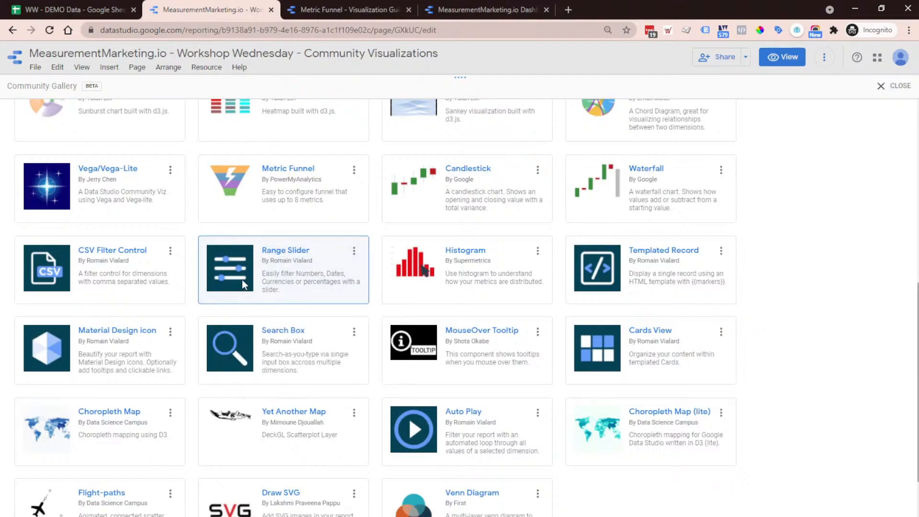
pyautogui.click(318, 302)
pyautogui.click(525, 351)
pyautogui.click(354, 251)
pyautogui.click(401, 330)
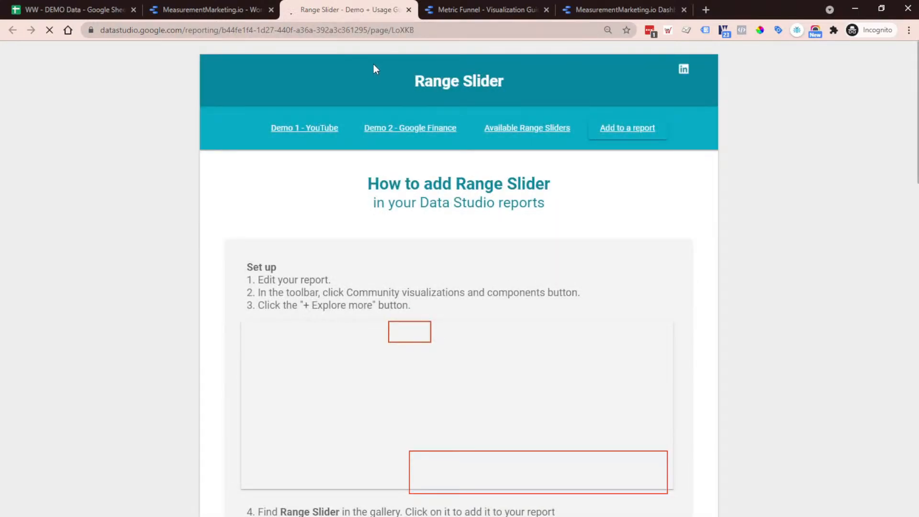
# Step: Filter the YouTube demo to 18,970–38,679 views and Nov 27, 2016–Sep 26, 2018, and open the Google Finance demo
pyautogui.click(302, 130)
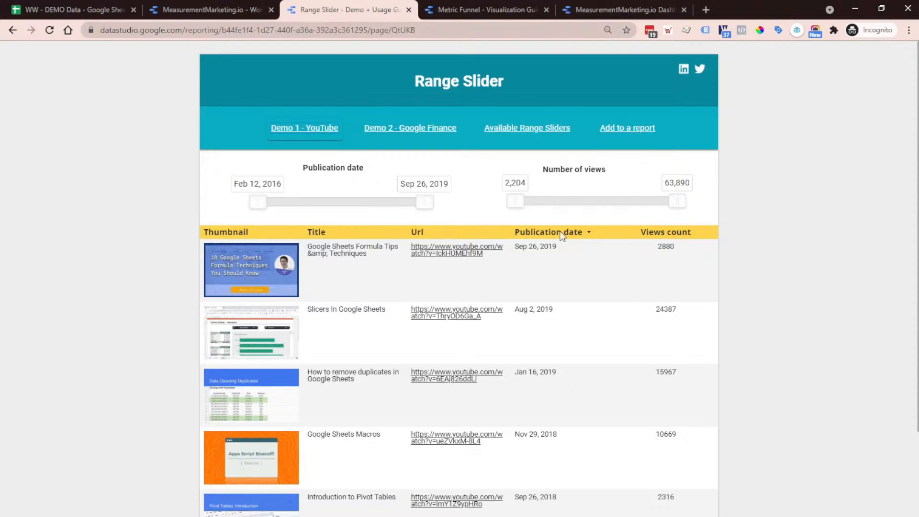
pyautogui.moveTo(681, 206); pyautogui.dragTo(613, 201)
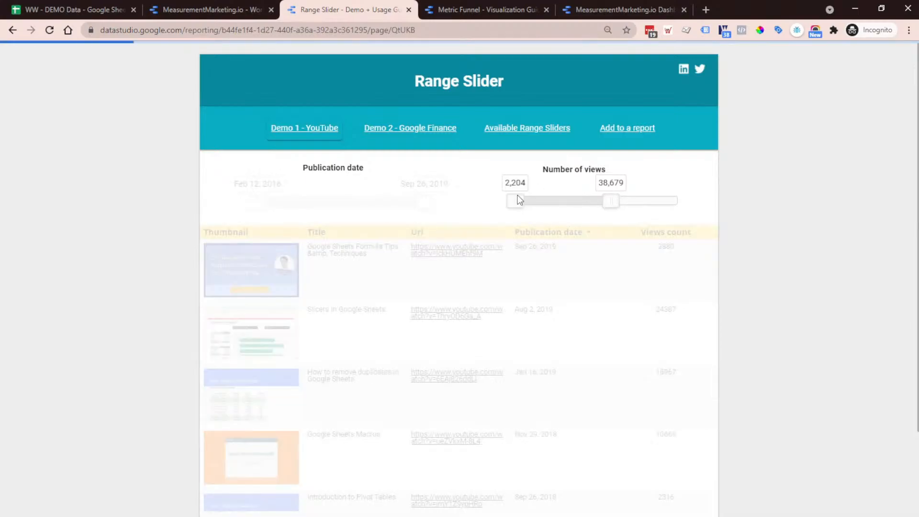
pyautogui.moveTo(516, 201); pyautogui.dragTo(559, 204)
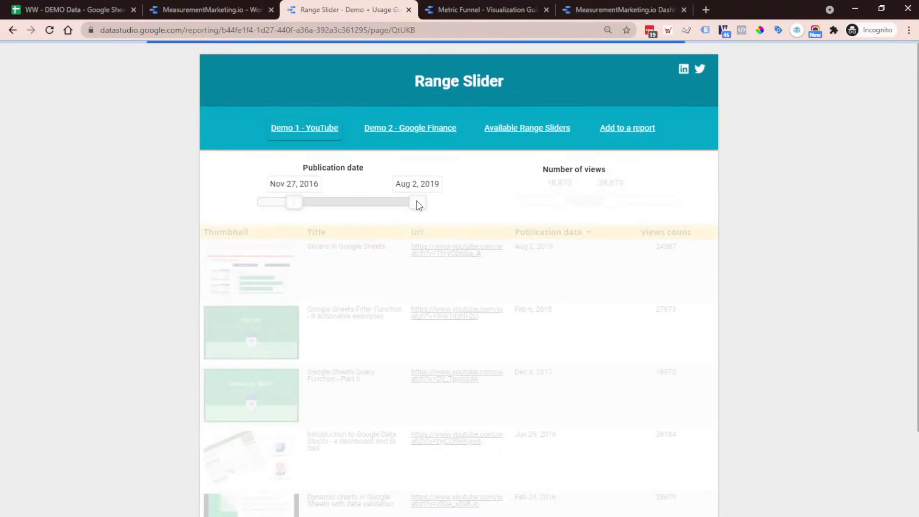
pyautogui.moveTo(417, 201); pyautogui.dragTo(380, 201)
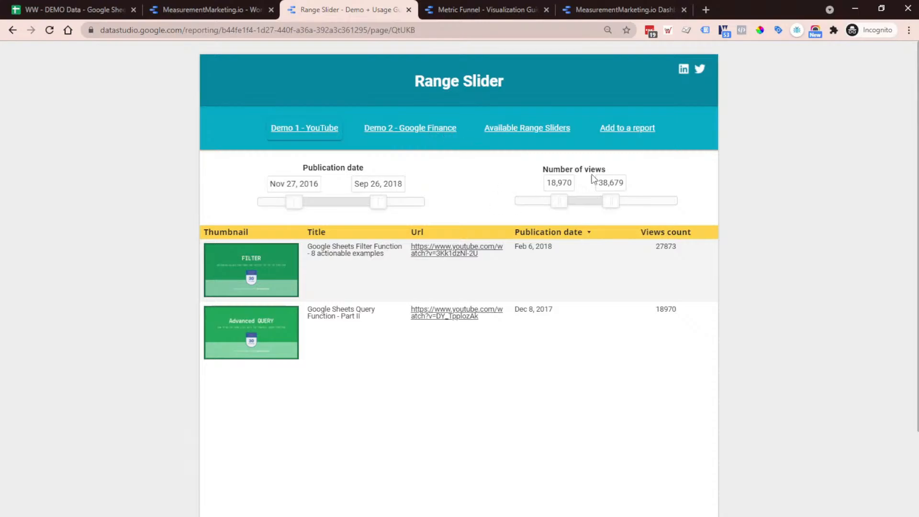
pyautogui.click(415, 135)
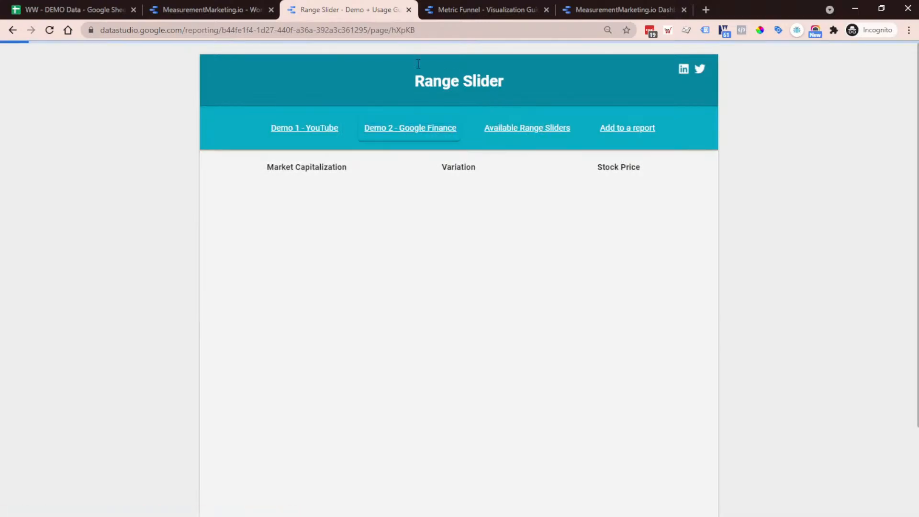
# Step: Return to the workshop report's gallery and open the learn-more page for the Search Box visualization, without granting it consent
pyautogui.click(256, 7)
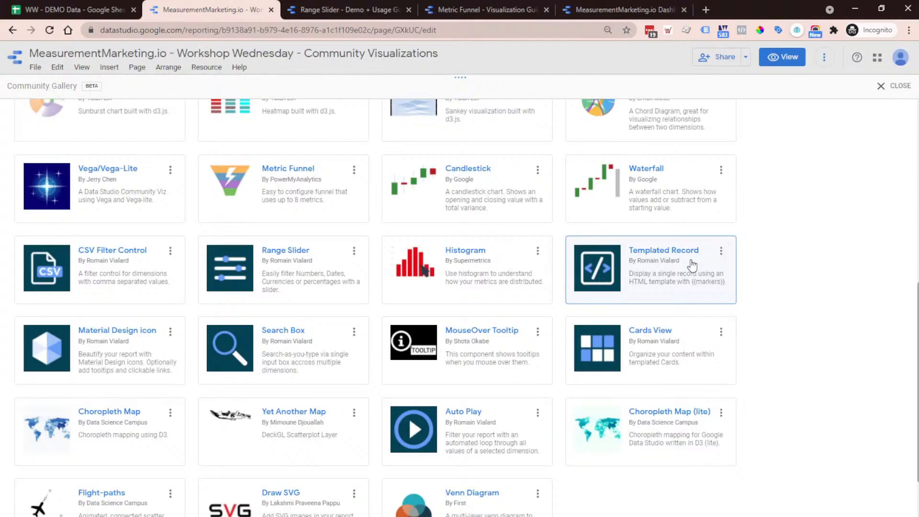
pyautogui.rightClick(354, 333)
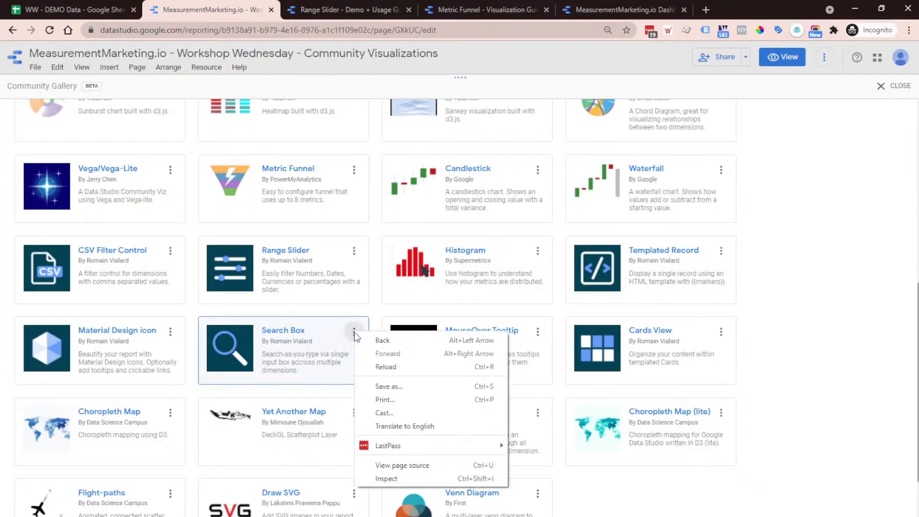
pyautogui.click(364, 337)
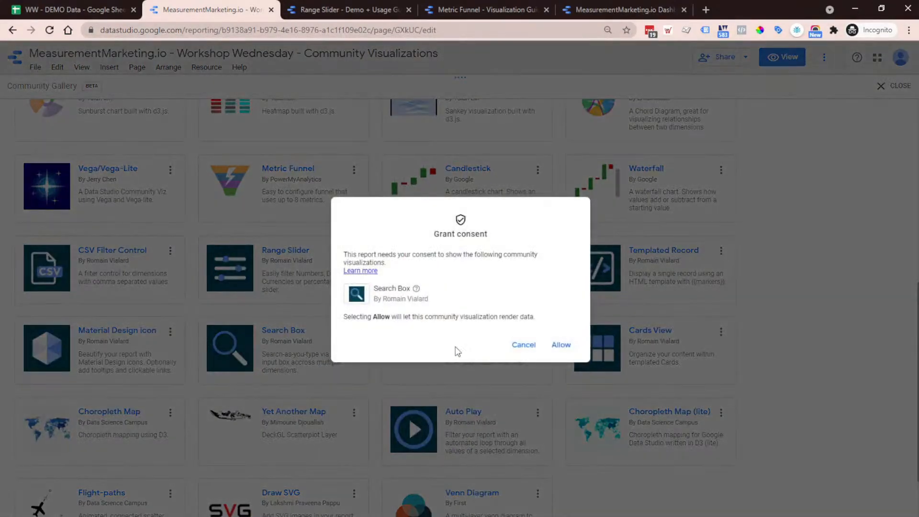
pyautogui.click(519, 345)
pyautogui.click(354, 332)
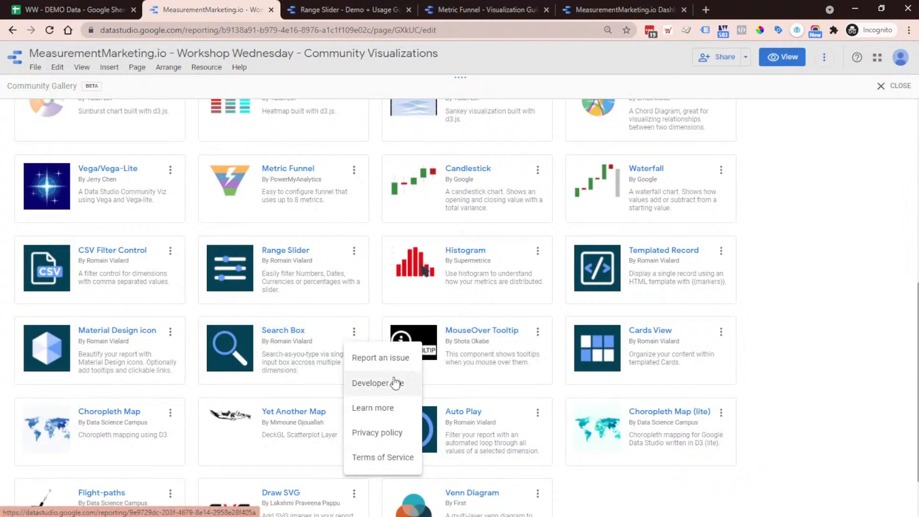
pyautogui.click(393, 408)
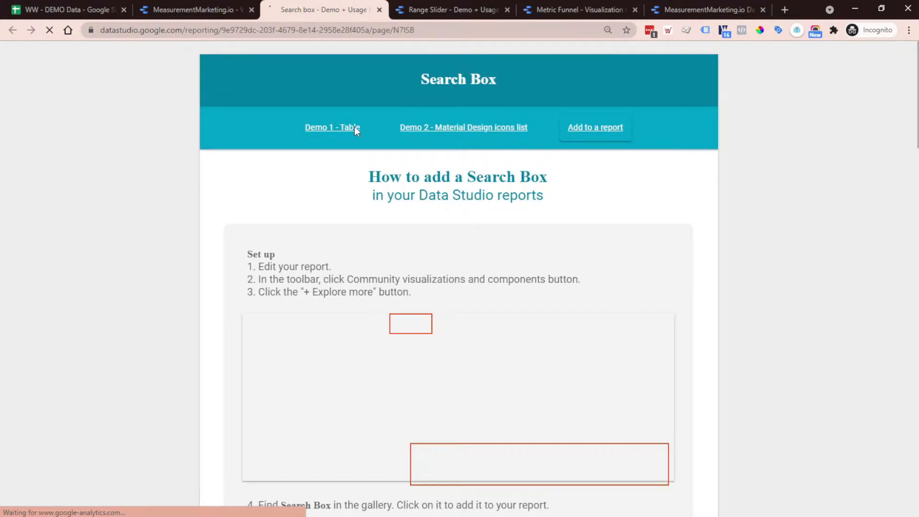
# Step: Look at the Search Box's Material Design icons list demo and examine the contact table in its Table demo
pyautogui.click(439, 132)
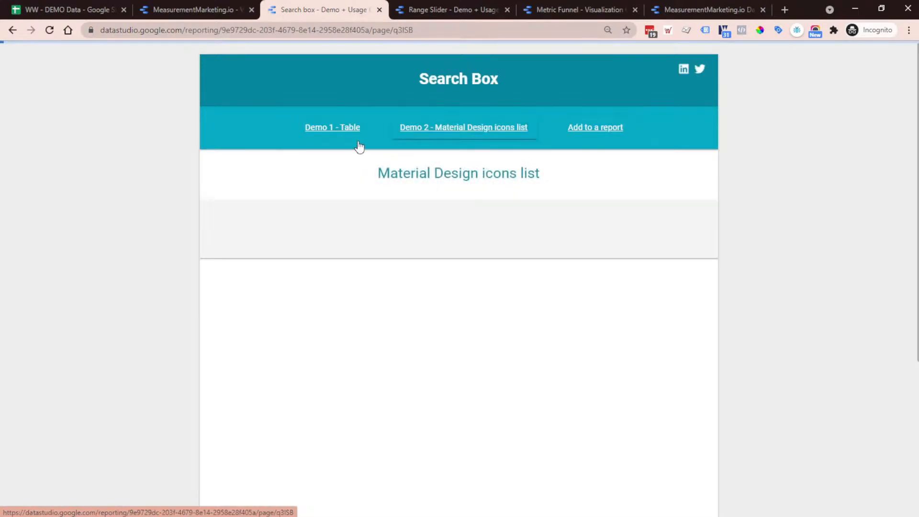
pyautogui.click(359, 146)
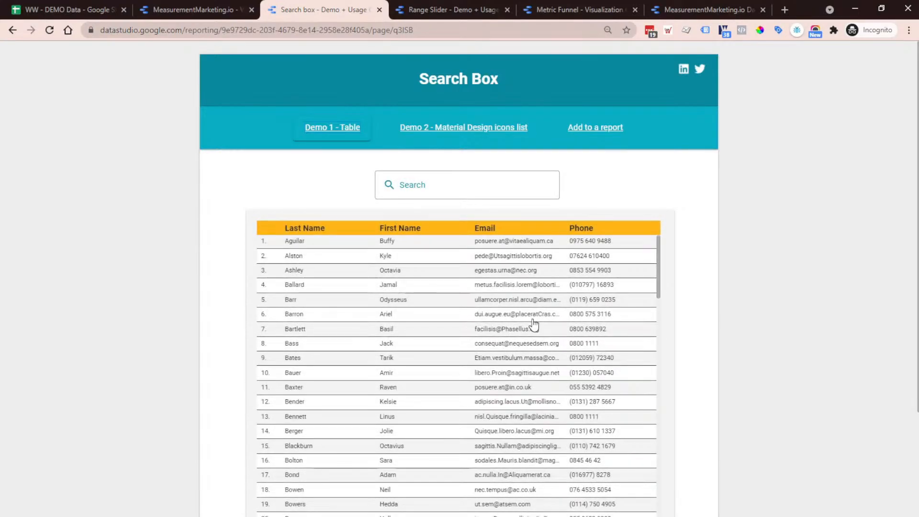
pyautogui.scroll(-14, 533, 324)
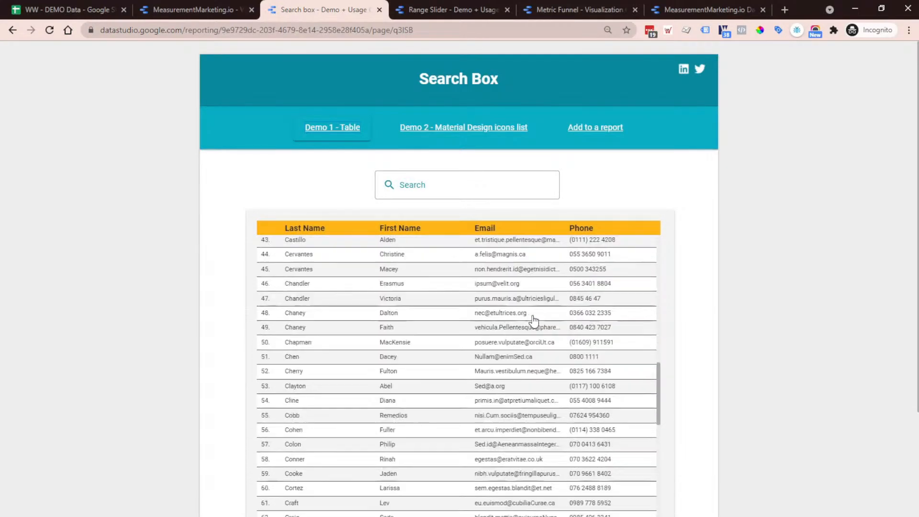
pyautogui.scroll(-15, 534, 321)
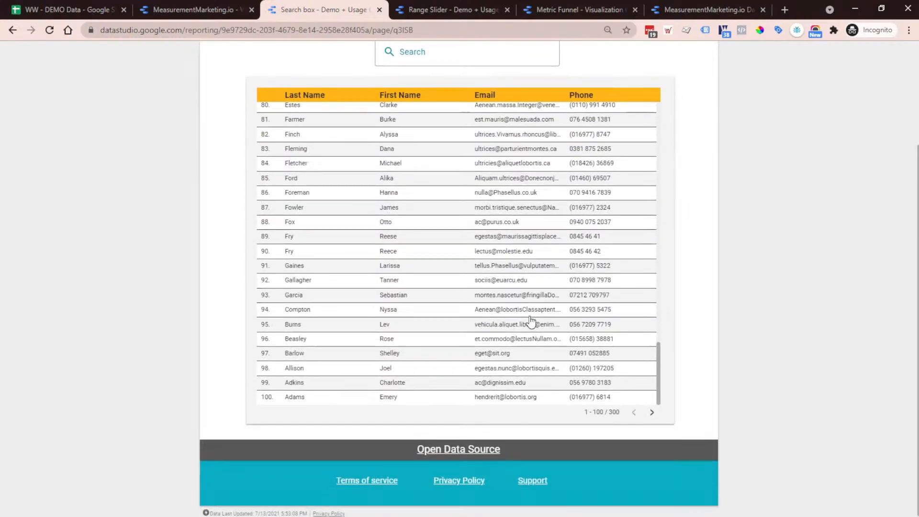
pyautogui.scroll(3, 531, 322)
# Step: Return to the workshop report's gallery and open the learn-more page for the Cards View visualization
pyautogui.click(175, 5)
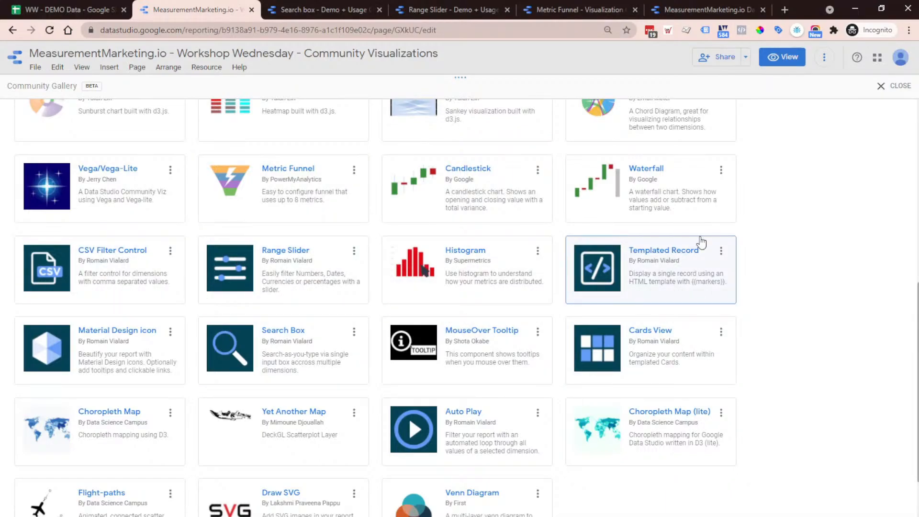
pyautogui.click(722, 335)
pyautogui.click(748, 408)
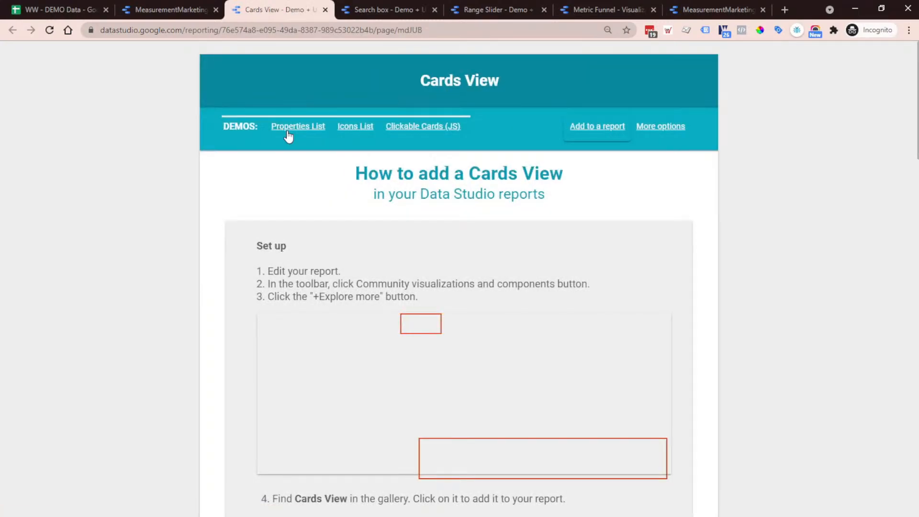
# Step: Open the Cards View's Properties List demo and examine its property cards, price slider and amenities filter
pyautogui.click(287, 126)
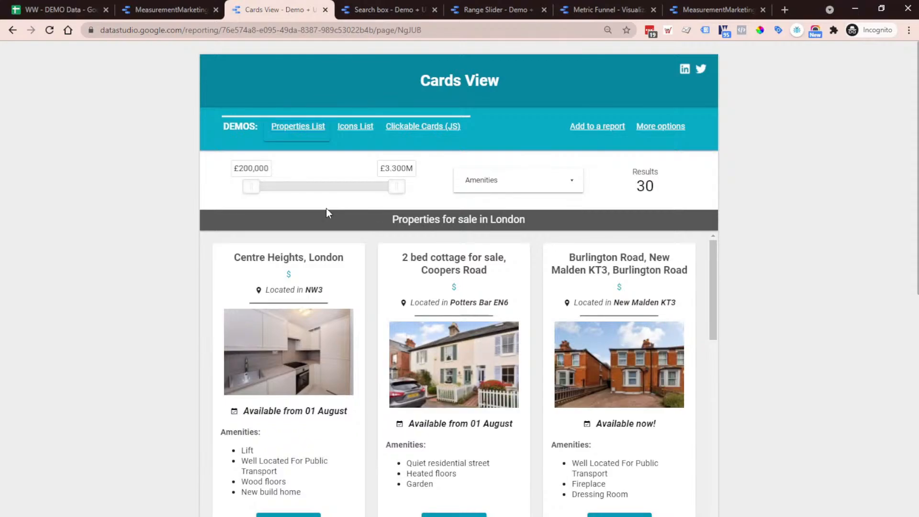
pyautogui.scroll(-2, 326, 208)
pyautogui.scroll(2, 329, 202)
pyautogui.scroll(-4, 709, 329)
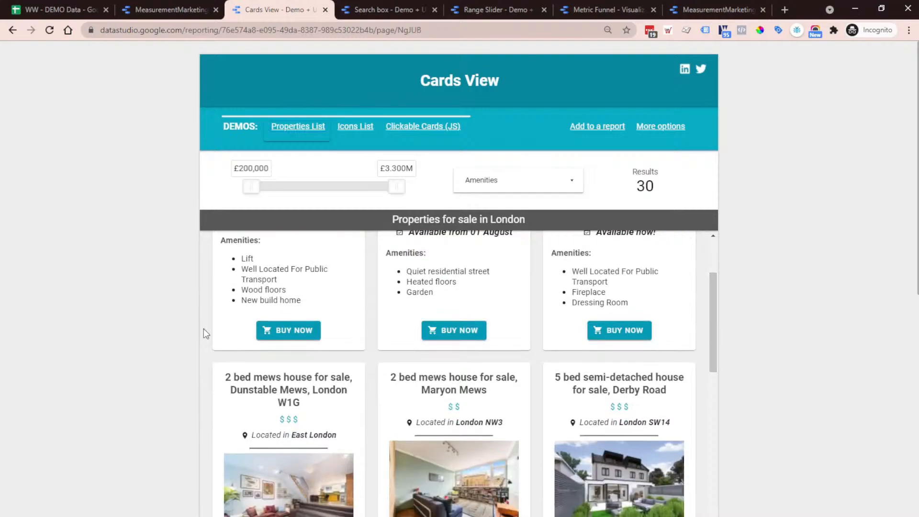
pyautogui.scroll(4, 460, 366)
pyautogui.scroll(-2, 736, 415)
pyautogui.scroll(2, 201, 185)
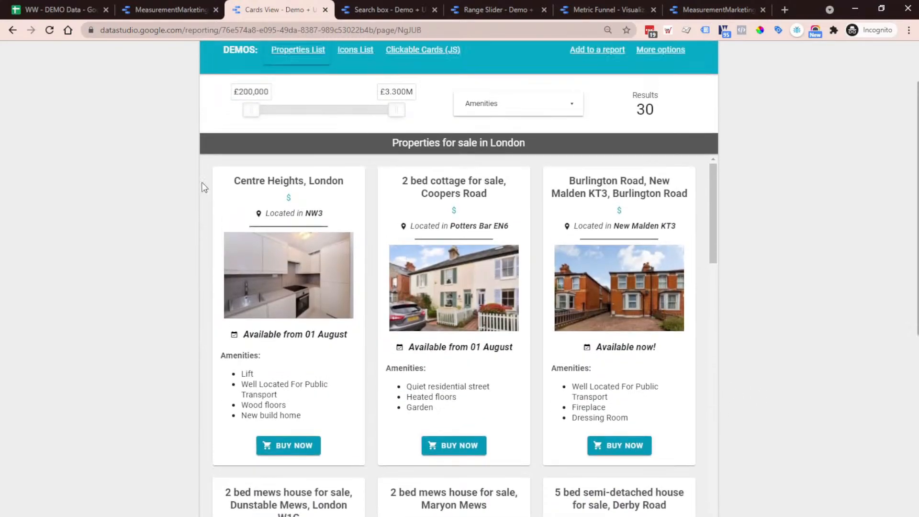
pyautogui.scroll(-20, 660, 266)
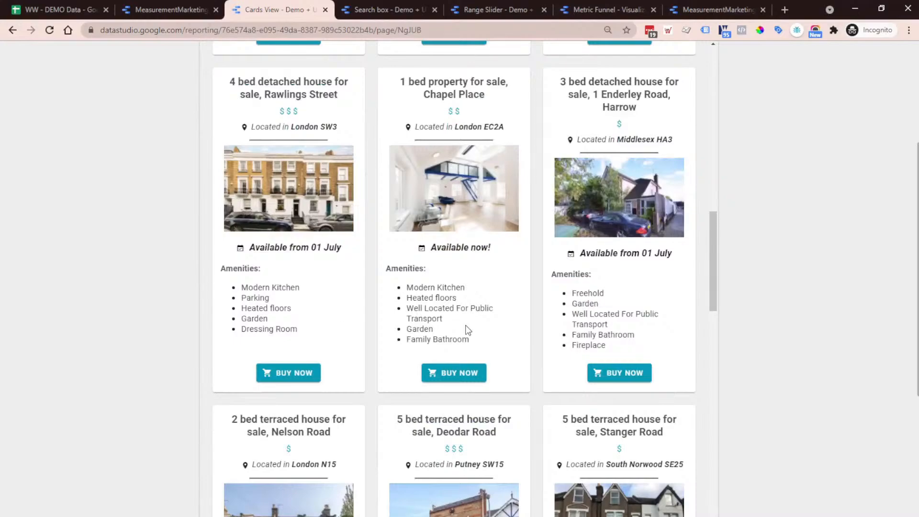
pyautogui.scroll(10, 466, 330)
pyautogui.scroll(5, 308, 118)
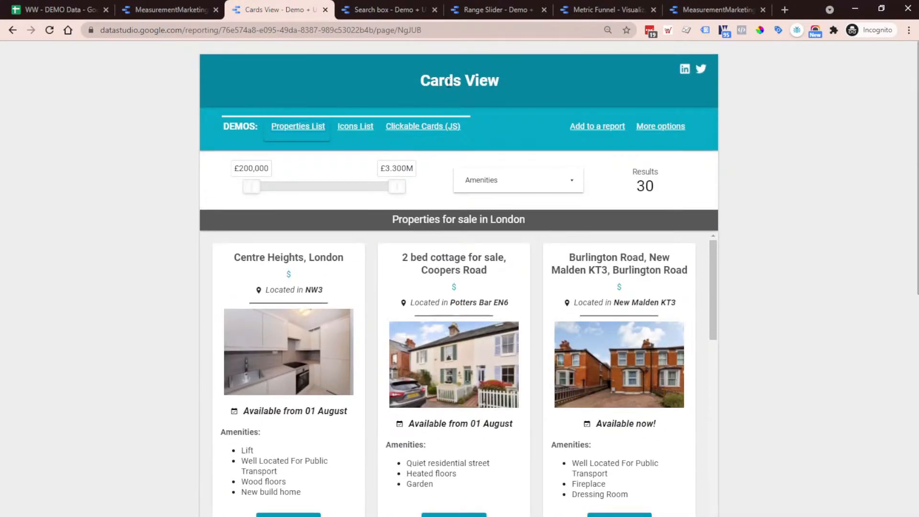
pyautogui.scroll(-5, 408, 292)
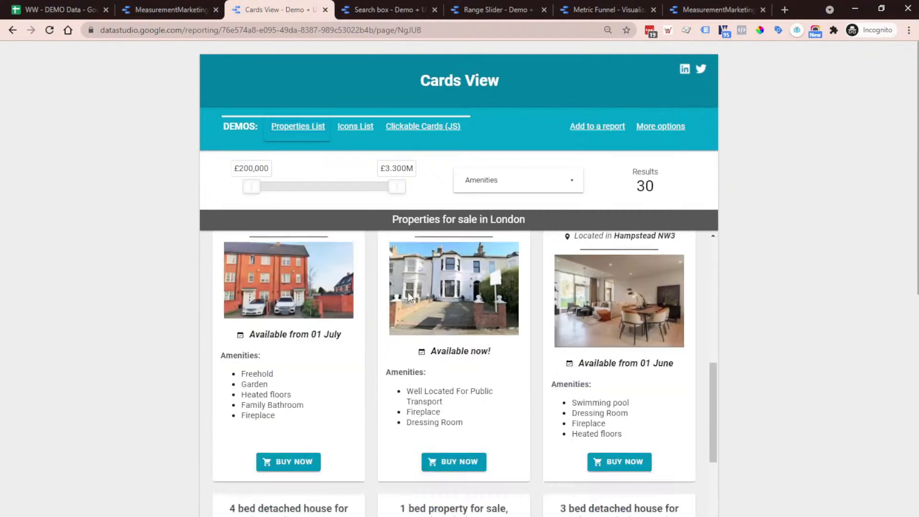
pyautogui.scroll(-5, 680, 356)
pyautogui.scroll(-5, 755, 372)
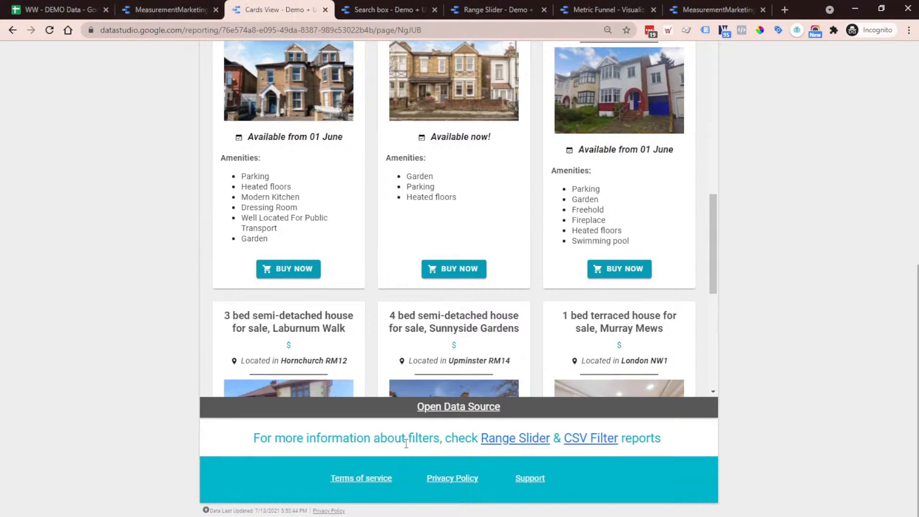
pyautogui.scroll(5, 469, 420)
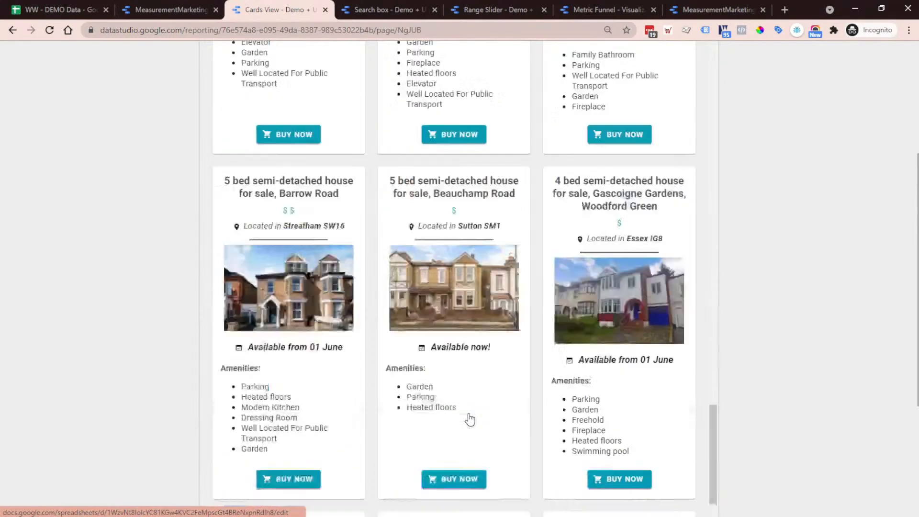
# Step: Open the Properties List demo's data source spreadsheet and select the first property's Minimum stay cell
pyautogui.scroll(-5, 470, 419)
pyautogui.click(459, 404)
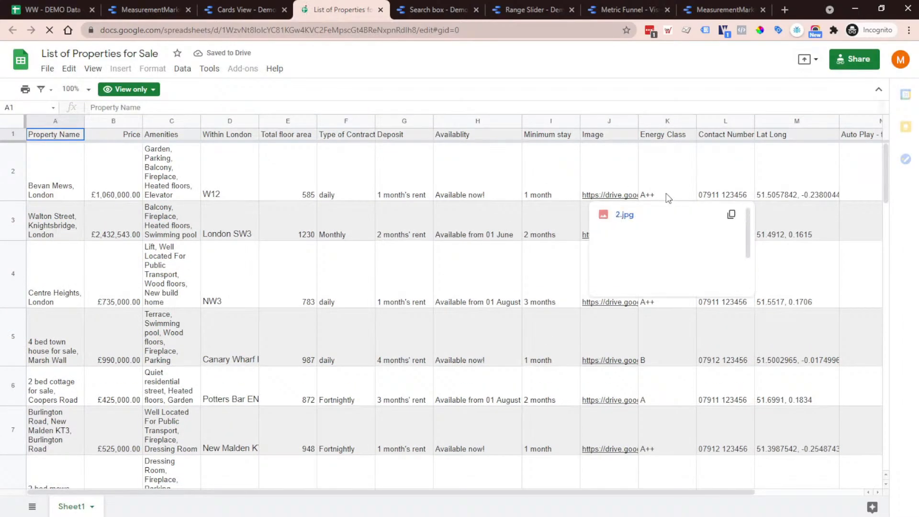
pyautogui.click(61, 165)
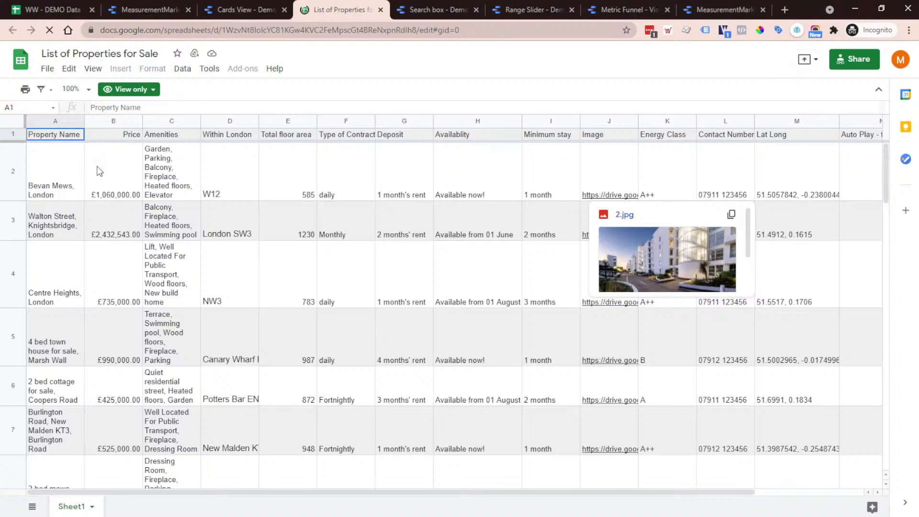
pyautogui.click(528, 175)
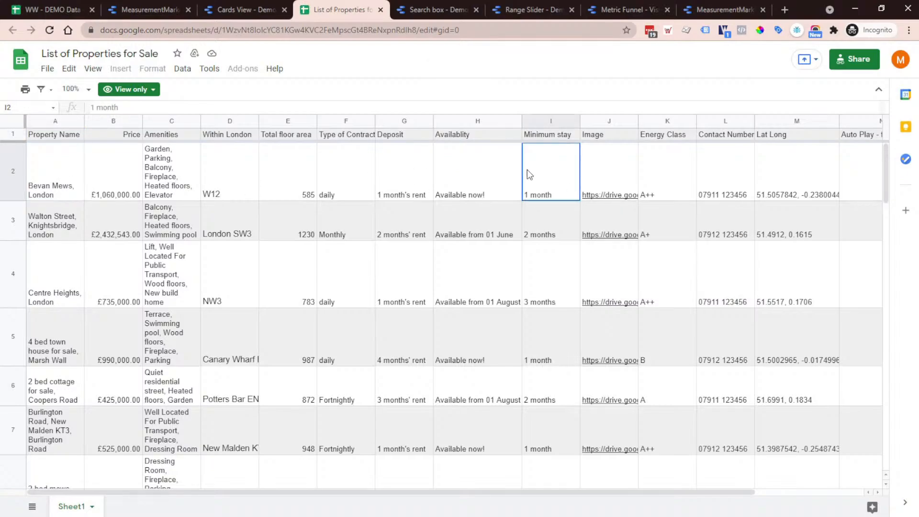
# Step: Select the property sheet's Image column and preview the first property's linked photo
pyautogui.click(604, 121)
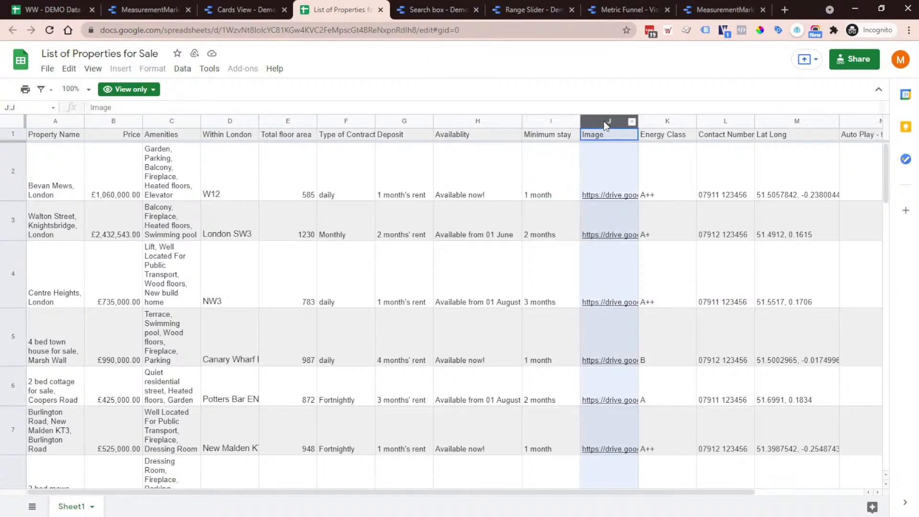
pyautogui.moveTo(626, 163)
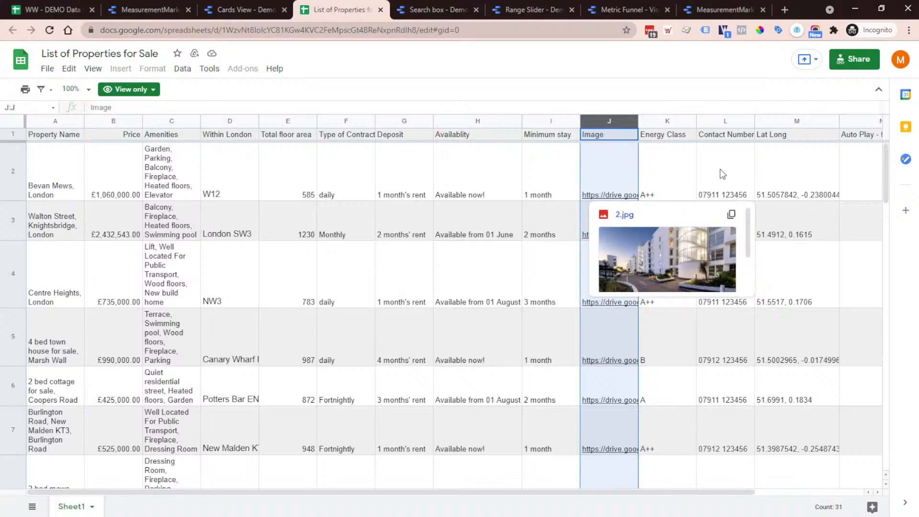
# Step: Return to the Cards View demo and examine how the property cards present photos, availability, amenities and buy buttons
pyautogui.click(243, 10)
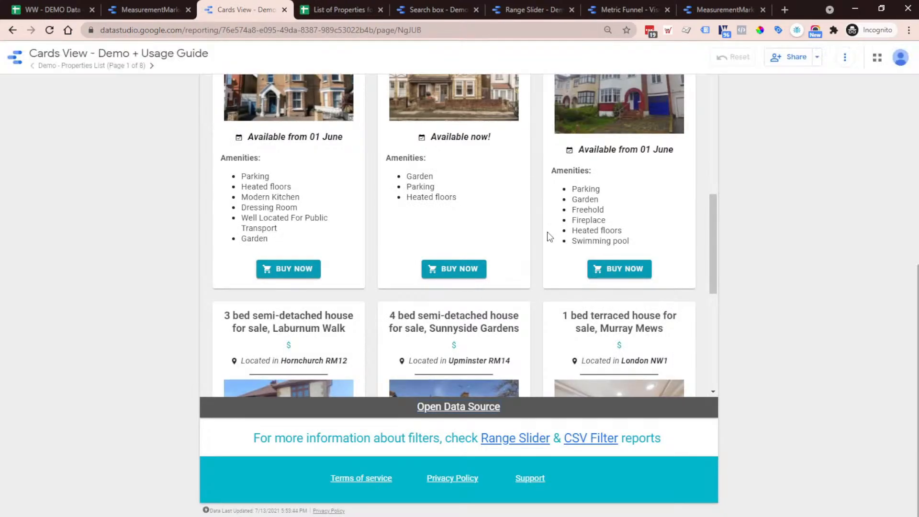
pyautogui.scroll(-15, 525, 262)
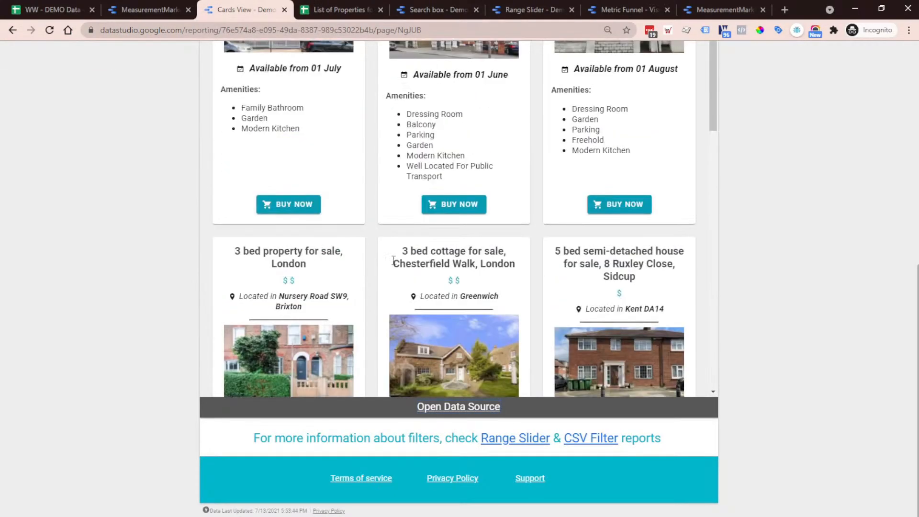
pyautogui.scroll(-15, 332, 254)
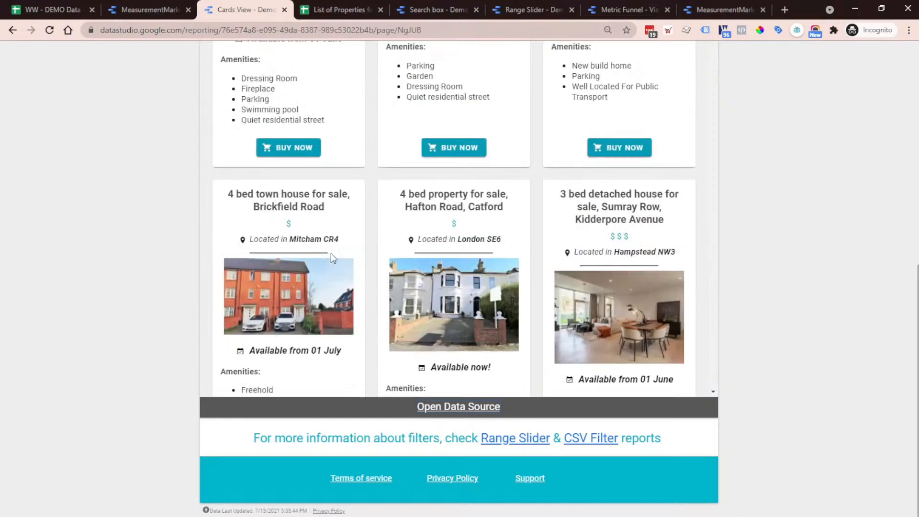
pyautogui.scroll(10, 409, 173)
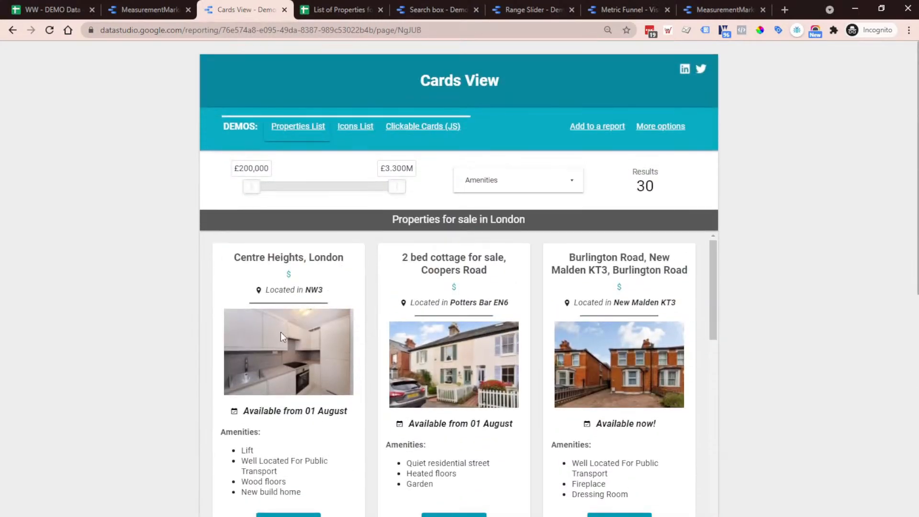
pyautogui.scroll(-2, 281, 332)
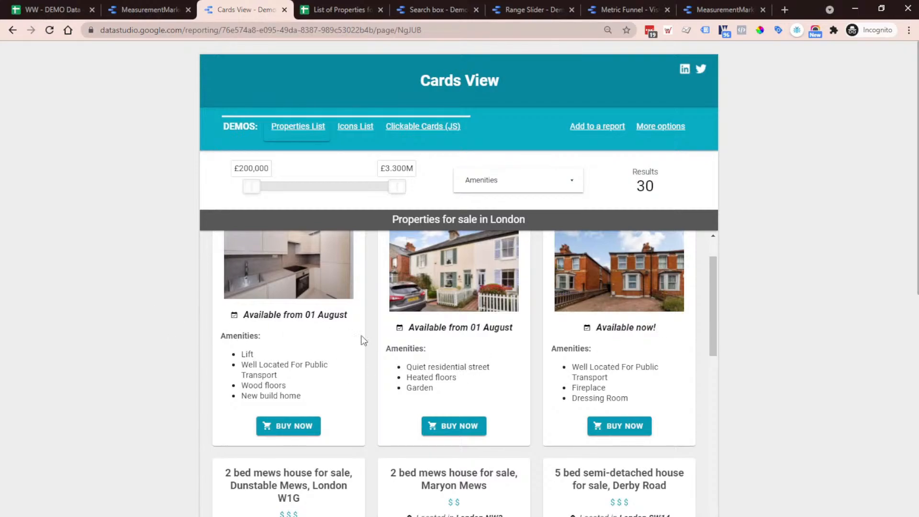
pyautogui.scroll(-2, 542, 322)
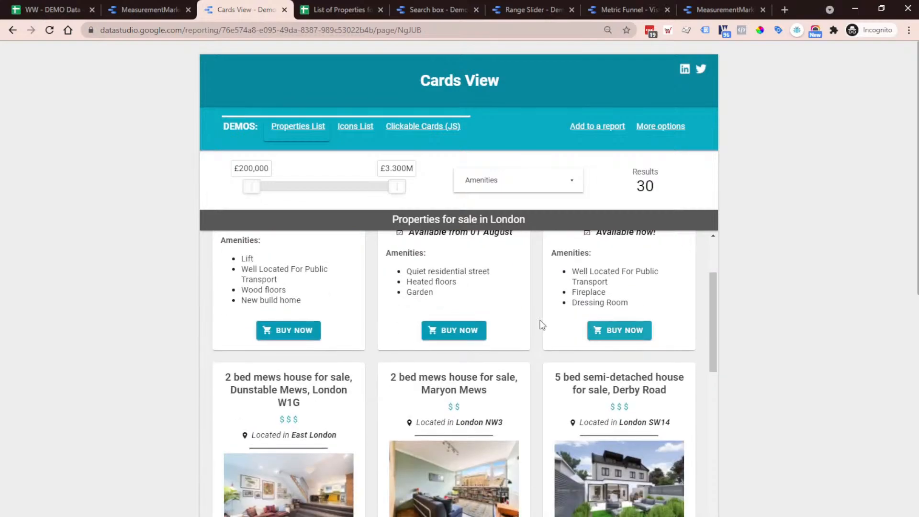
pyautogui.scroll(-2, 596, 423)
pyautogui.scroll(2, 315, 308)
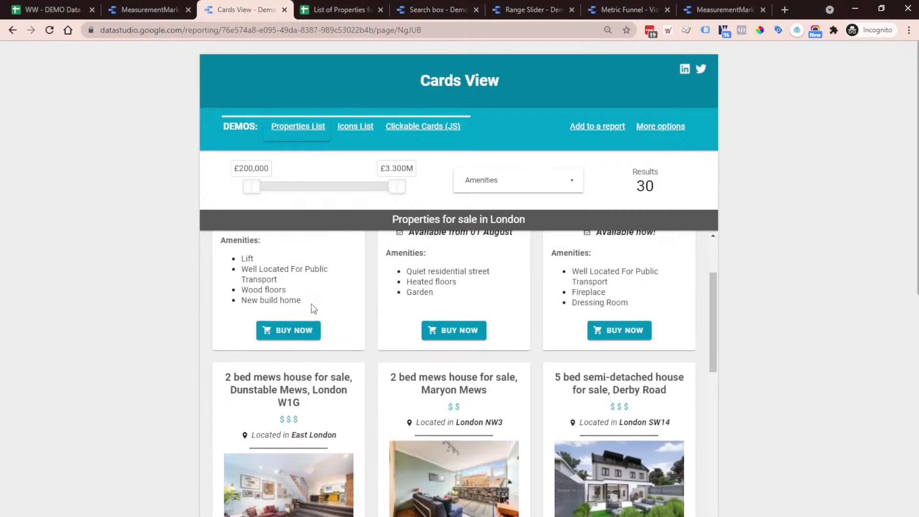
pyautogui.scroll(2, 475, 357)
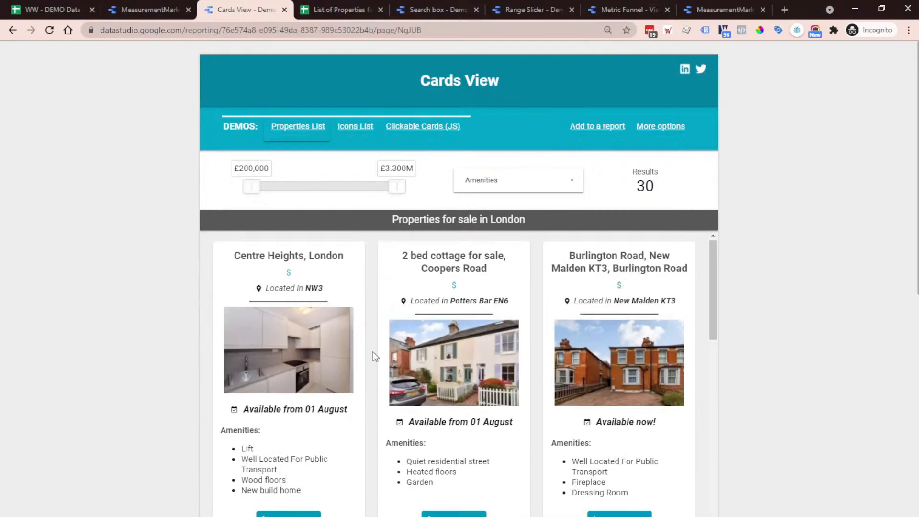
pyautogui.scroll(-6, 536, 383)
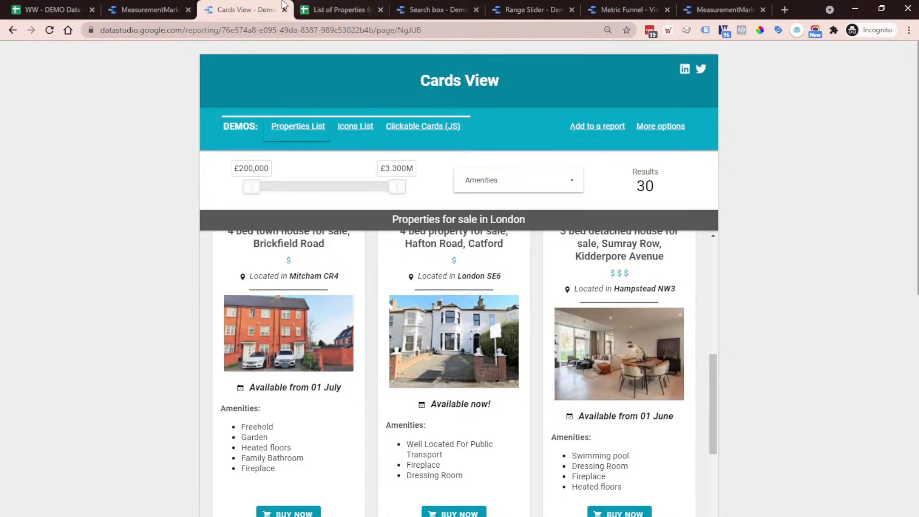
# Step: Return to the workshop report's community gallery and open the learn-more page for the Material Design icon visualization
pyautogui.click(148, 5)
pyautogui.scroll(-2, 431, 302)
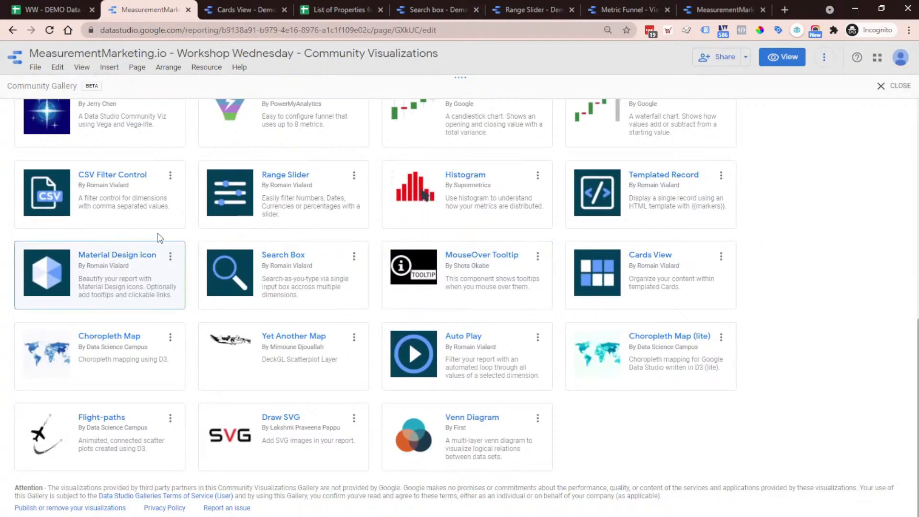
pyautogui.click(171, 256)
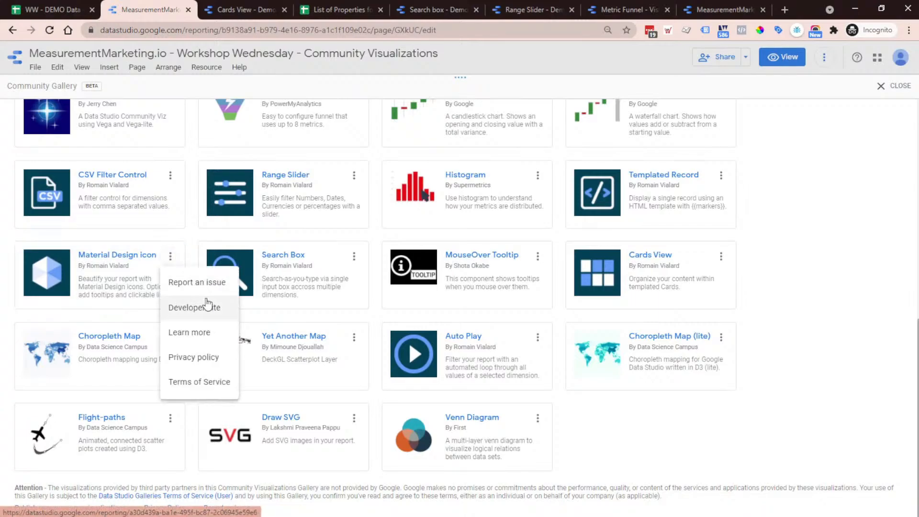
pyautogui.click(206, 331)
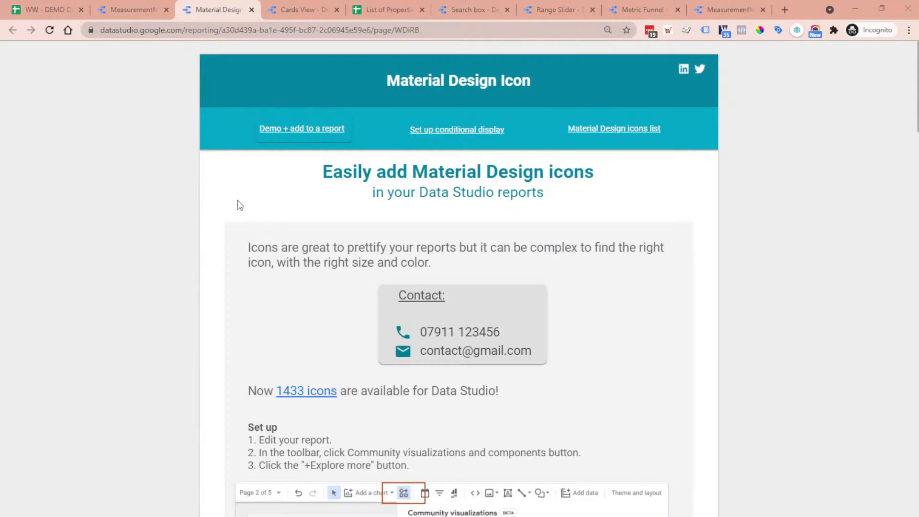
# Step: Read through the Material Design Icon setup guide, including icon naming, color customization, tooltip and link options
pyautogui.scroll(-2, 372, 274)
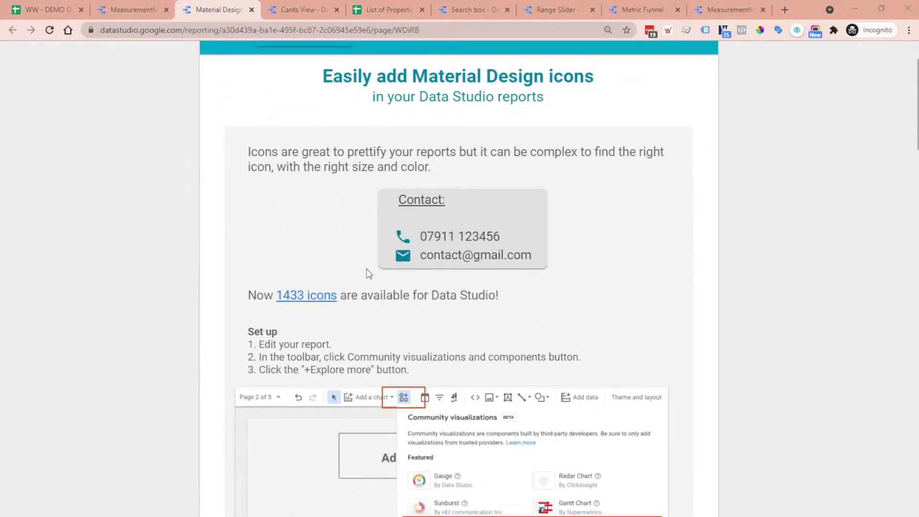
pyautogui.scroll(2, 370, 269)
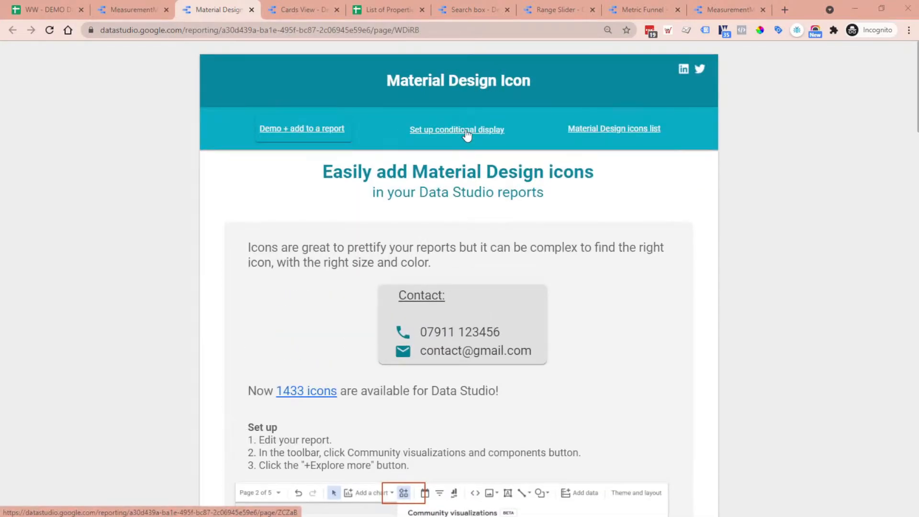
pyautogui.scroll(-2, 303, 229)
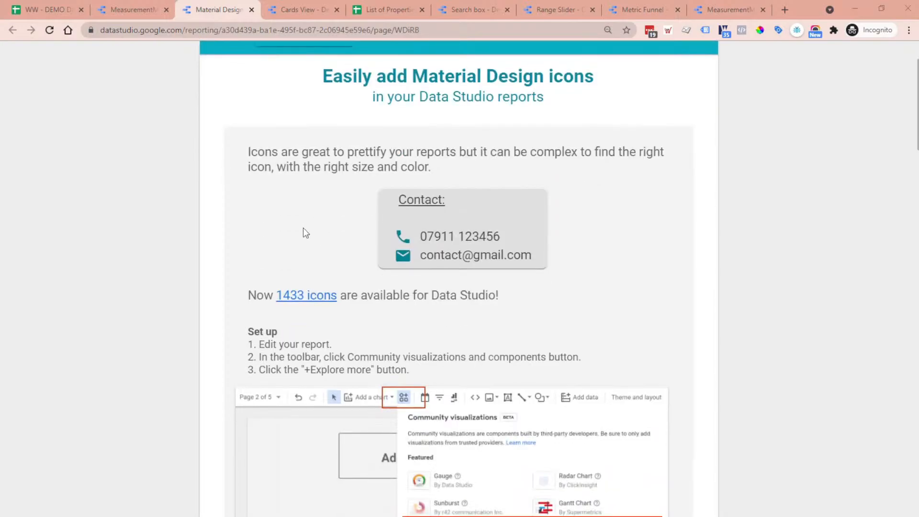
pyautogui.scroll(-10, 362, 243)
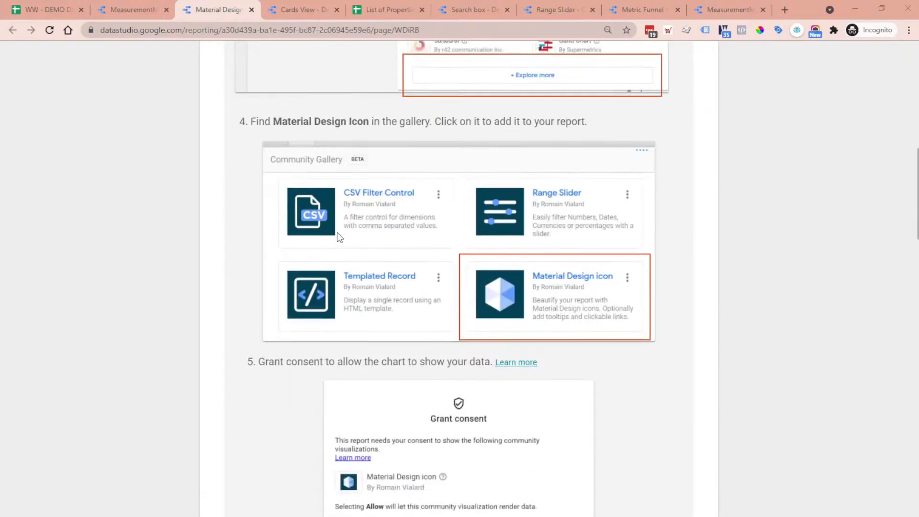
pyautogui.scroll(-4, 337, 236)
pyautogui.scroll(-2, 397, 314)
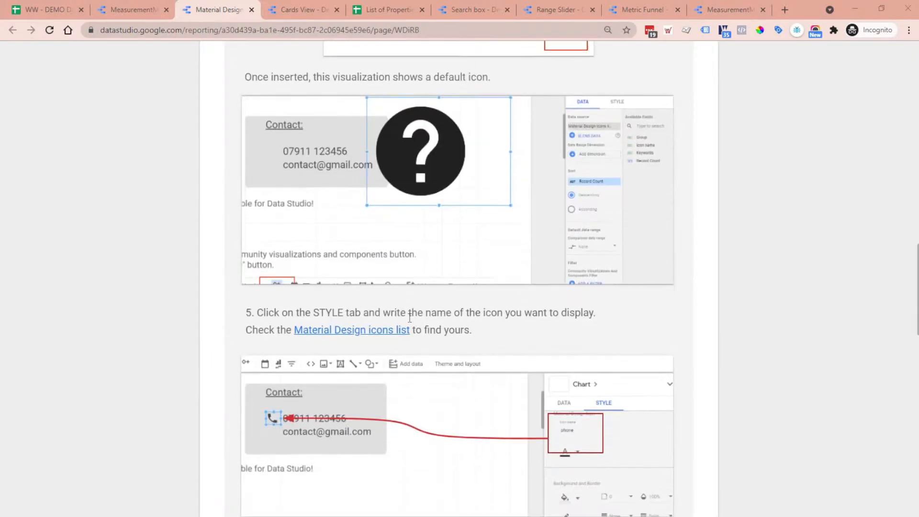
pyautogui.scroll(-2, 415, 314)
pyautogui.scroll(2, 416, 322)
pyautogui.scroll(-6, 416, 193)
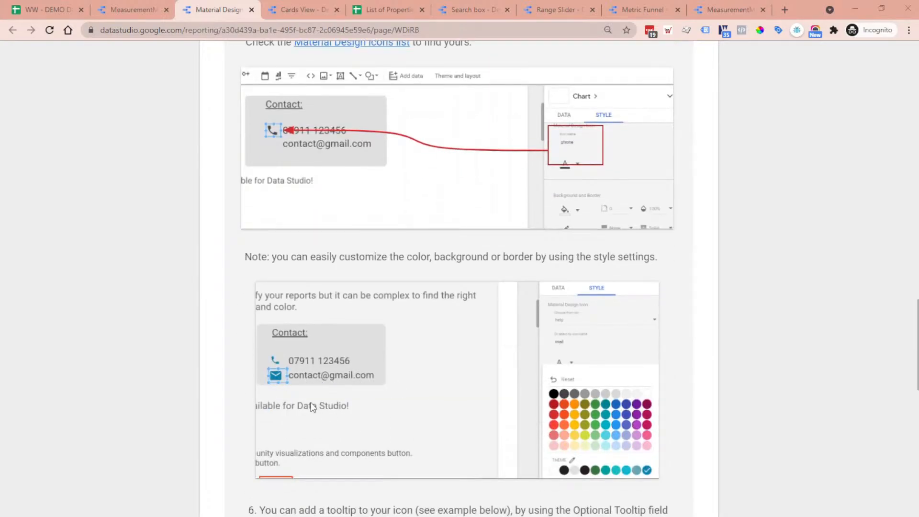
pyautogui.scroll(-5, 357, 363)
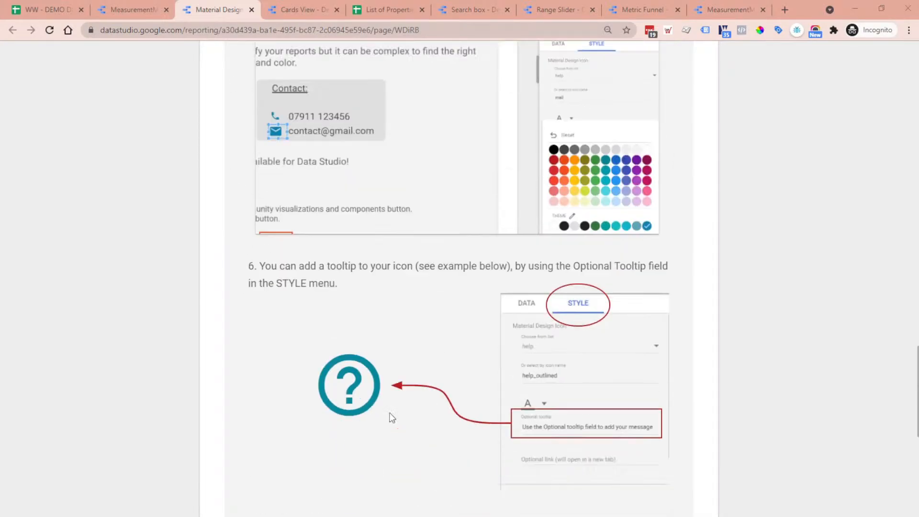
pyautogui.scroll(-1, 392, 418)
pyautogui.scroll(-8, 383, 358)
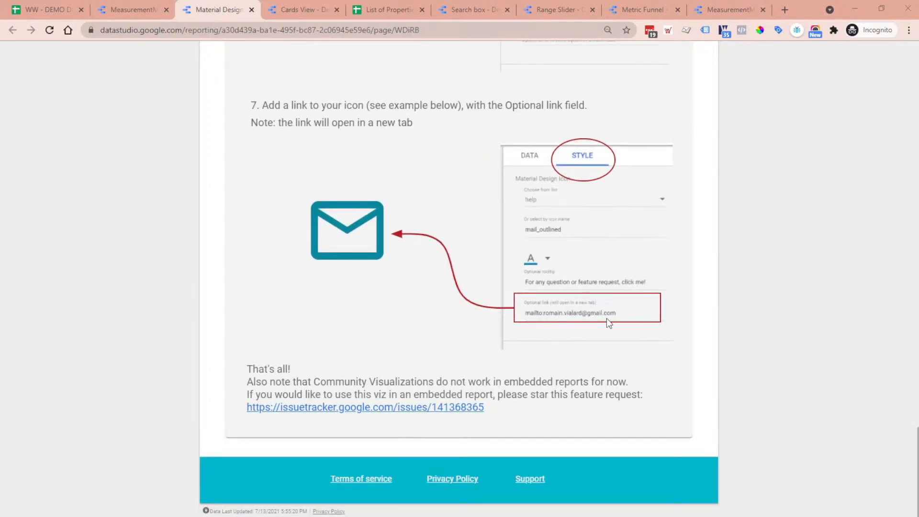
# Step: Add the Material Design icon visualization from the workshop report's gallery, granting its consent and placing it below the funnel chart
pyautogui.click(142, 4)
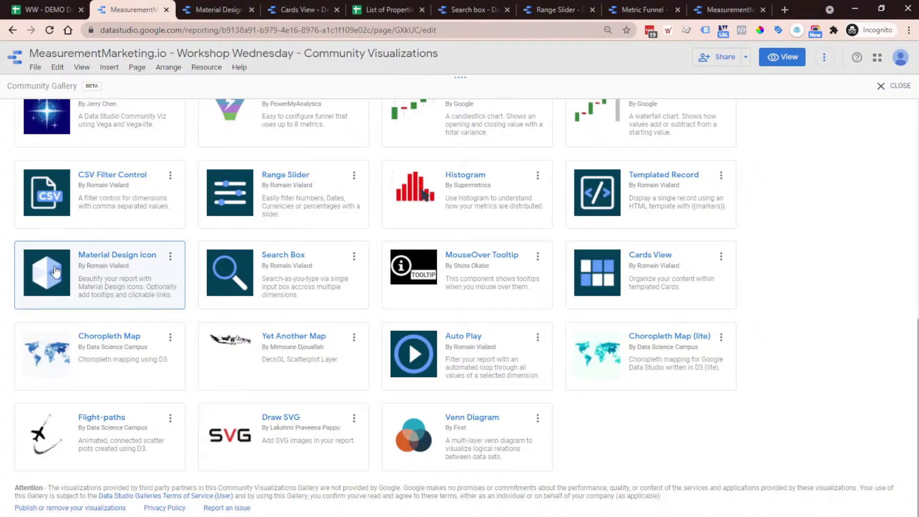
pyautogui.click(171, 257)
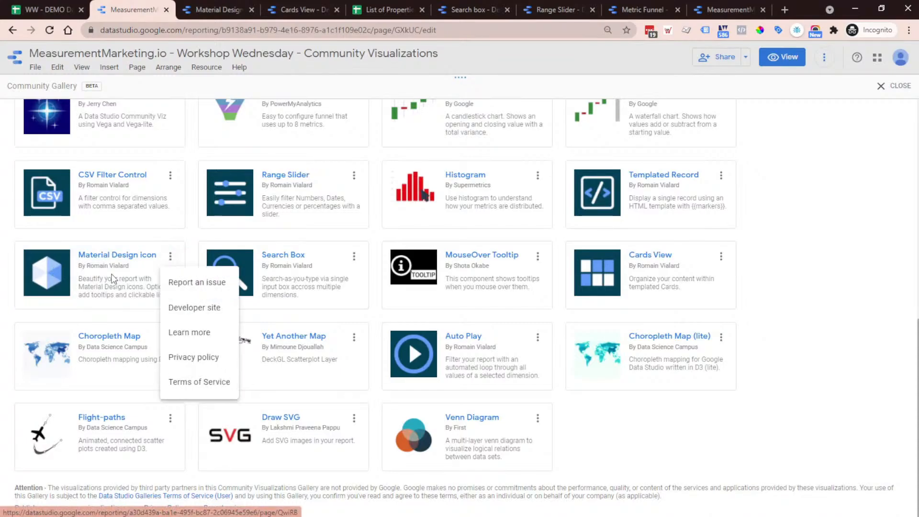
pyautogui.click(112, 275)
pyautogui.click(30, 276)
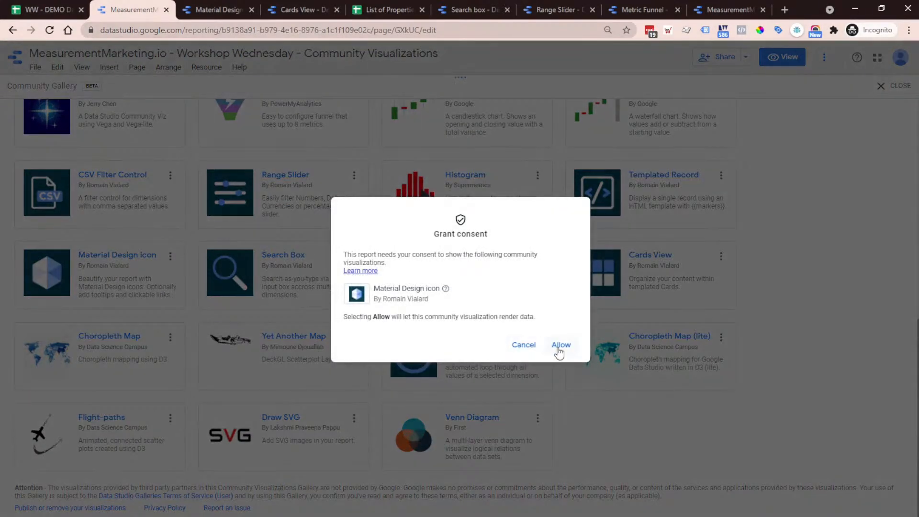
pyautogui.click(560, 346)
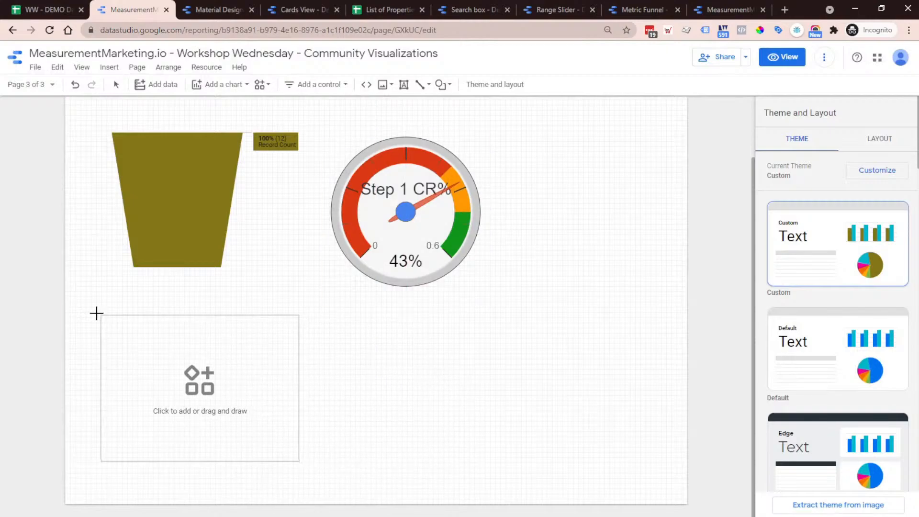
pyautogui.click(84, 310)
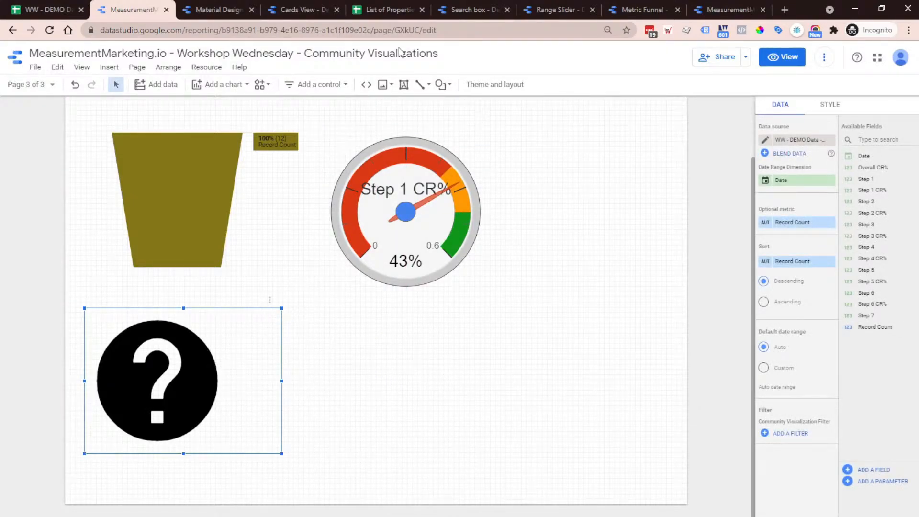
# Step: Review the Material Design Icon guide's instructions on the default icon and choosing an icon by name
pyautogui.click(218, 9)
pyautogui.scroll(10, 454, 309)
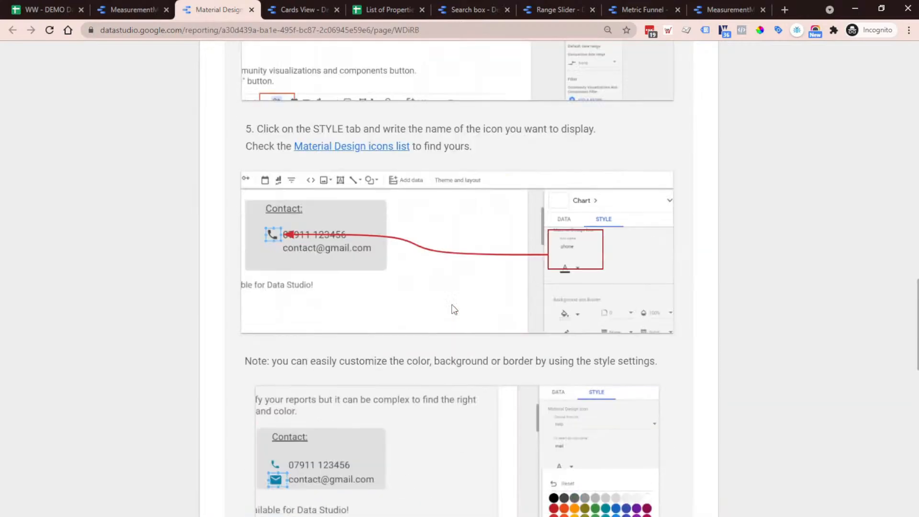
pyautogui.scroll(10, 454, 308)
pyautogui.scroll(-5, 452, 303)
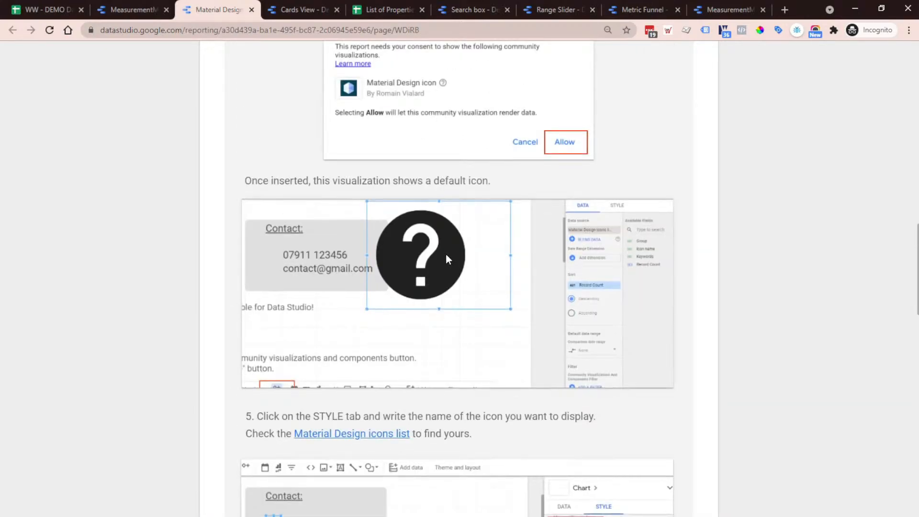
pyautogui.scroll(-4, 446, 259)
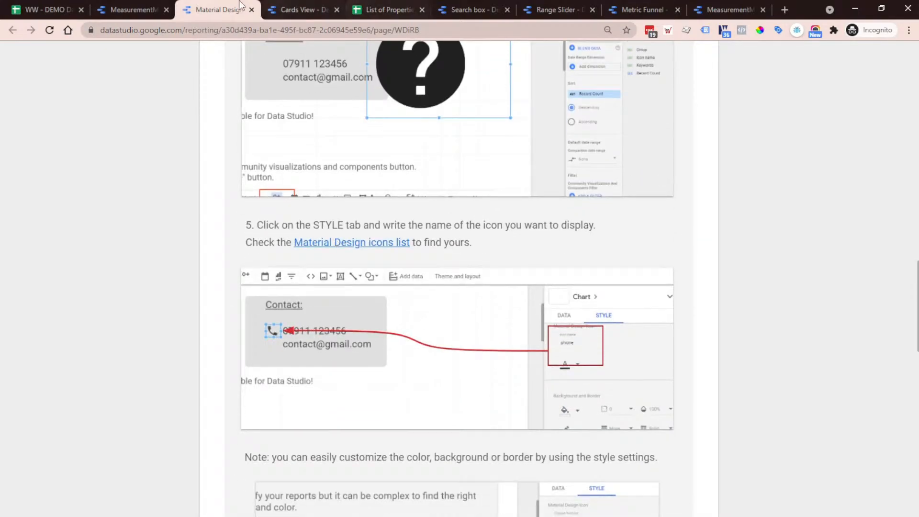
# Step: Return to the workshop report and change the Material Design icon below the funnel chart to phone
pyautogui.click(127, 9)
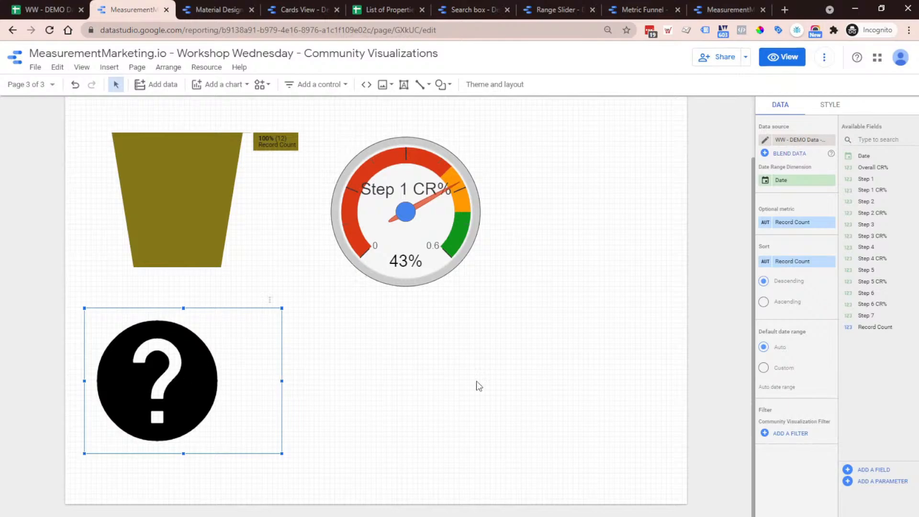
pyautogui.click(825, 110)
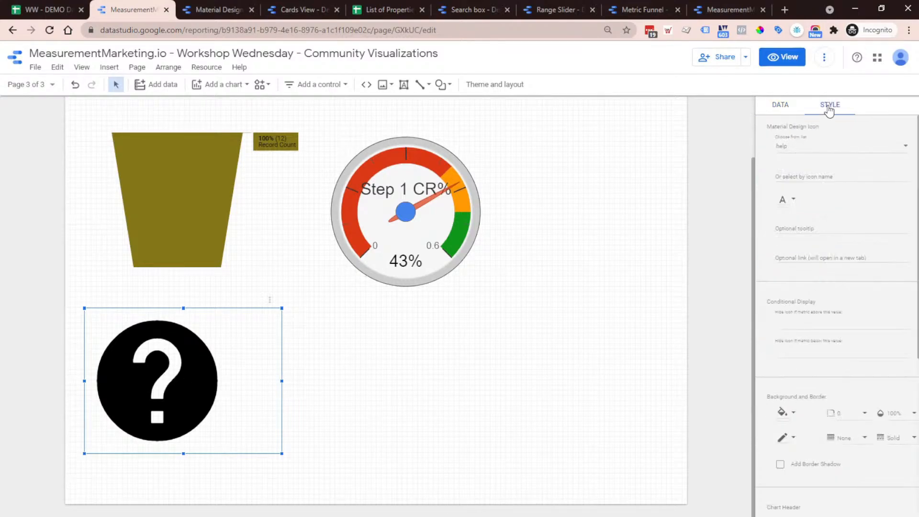
pyautogui.click(782, 150)
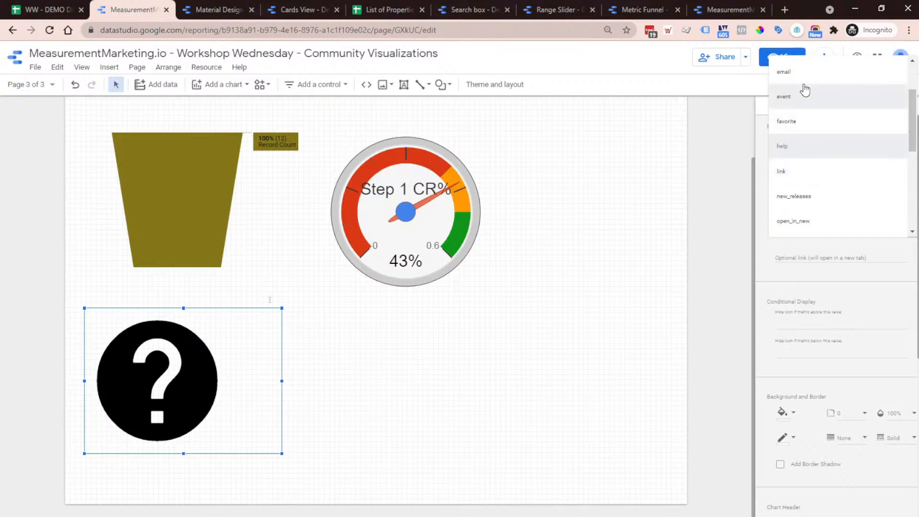
pyautogui.scroll(-2, 830, 187)
pyautogui.scroll(-2, 832, 186)
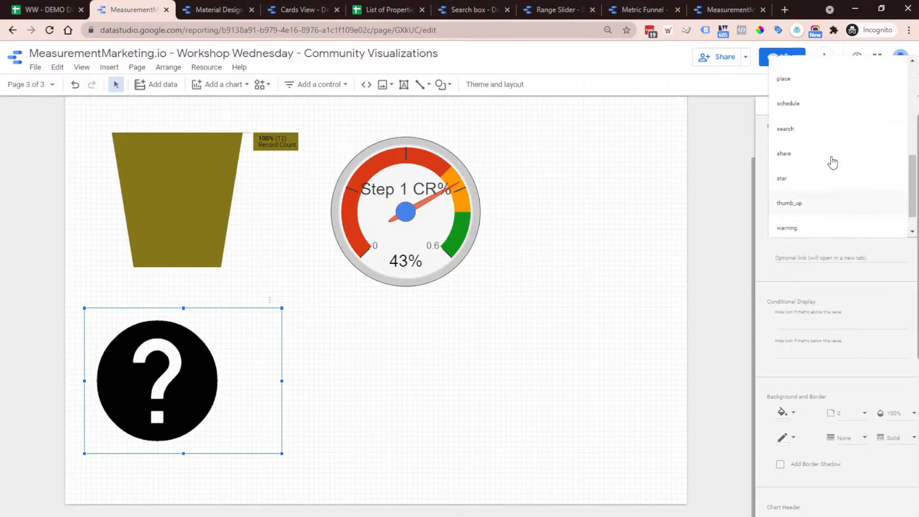
pyautogui.scroll(2, 828, 158)
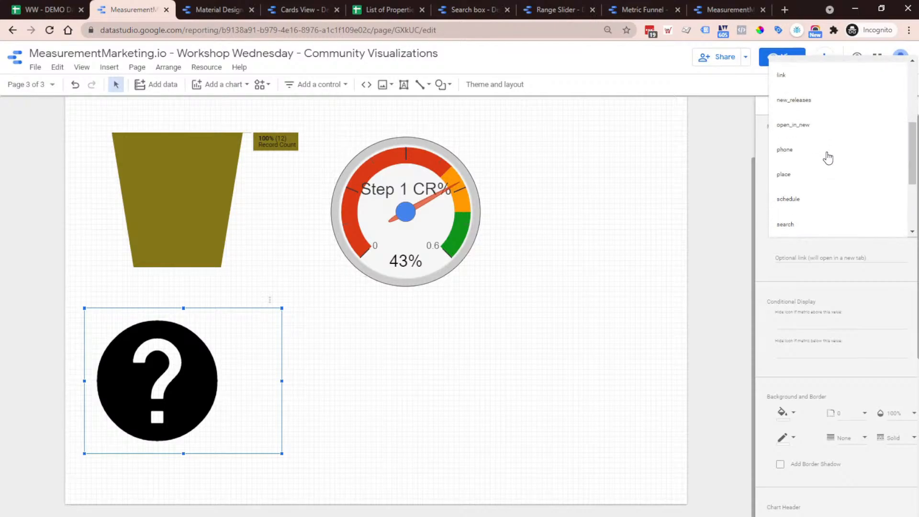
pyautogui.click(823, 159)
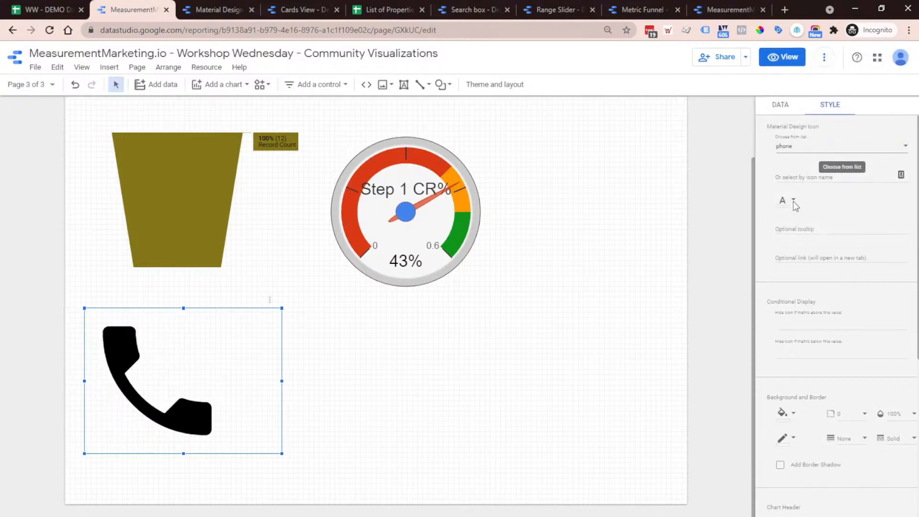
pyautogui.click(838, 179)
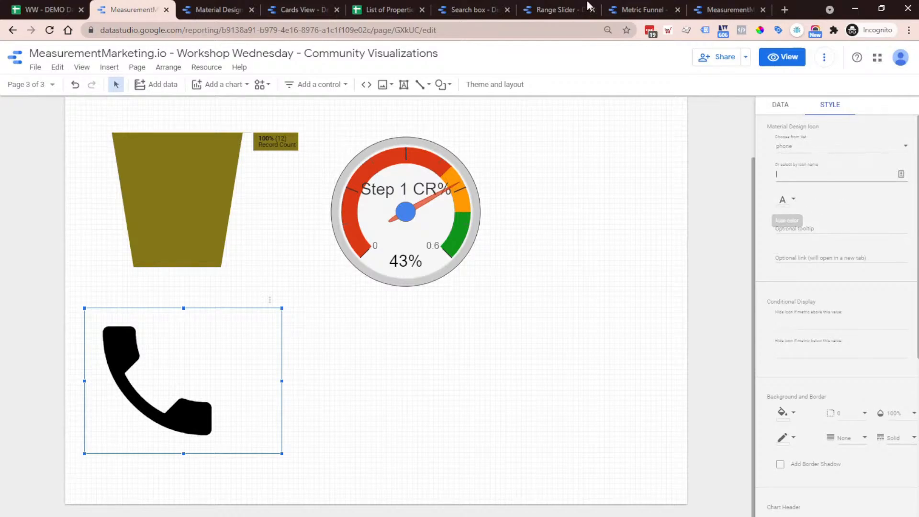
# Step: Review the Material Design Icon guide's phone icon example and its note on customizing color, background and border
pyautogui.click(248, 6)
pyautogui.scroll(-2, 453, 323)
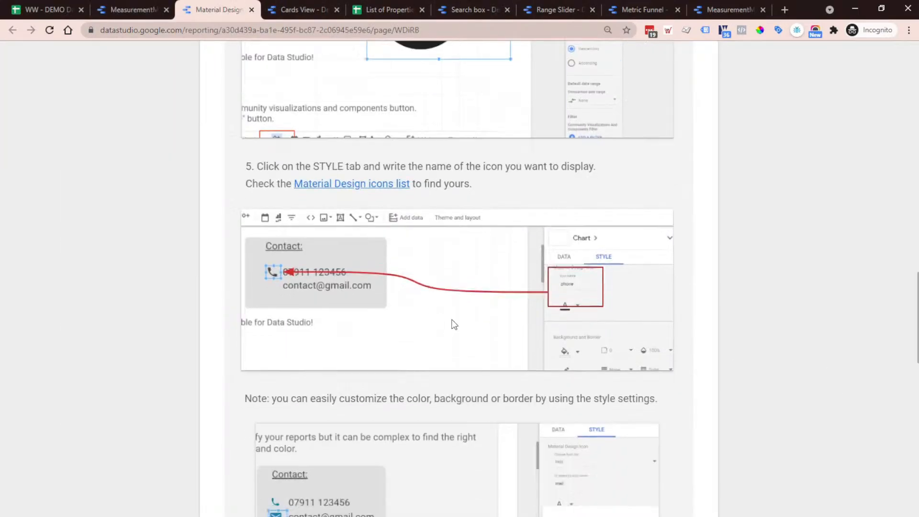
pyautogui.scroll(-2, 289, 259)
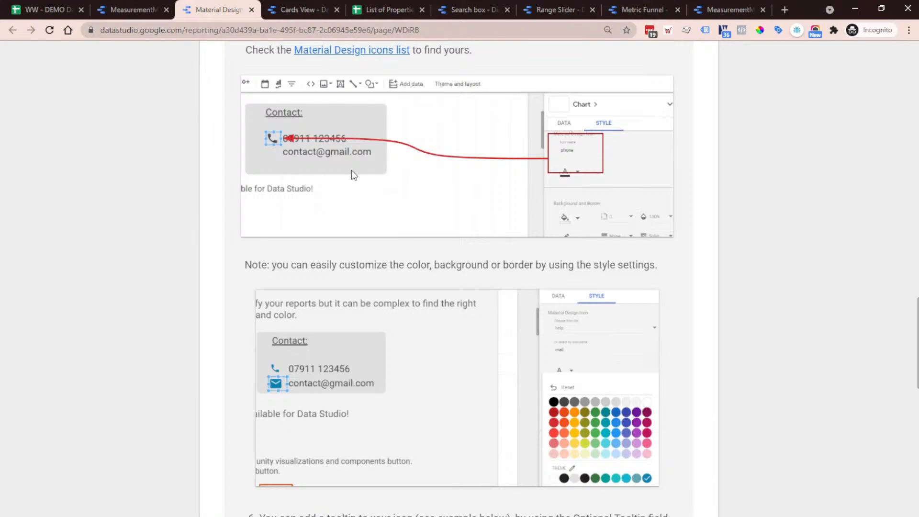
# Step: Change the workshop report's Material Design icon to email, leaving its optional link empty, and deselect it
pyautogui.click(173, 11)
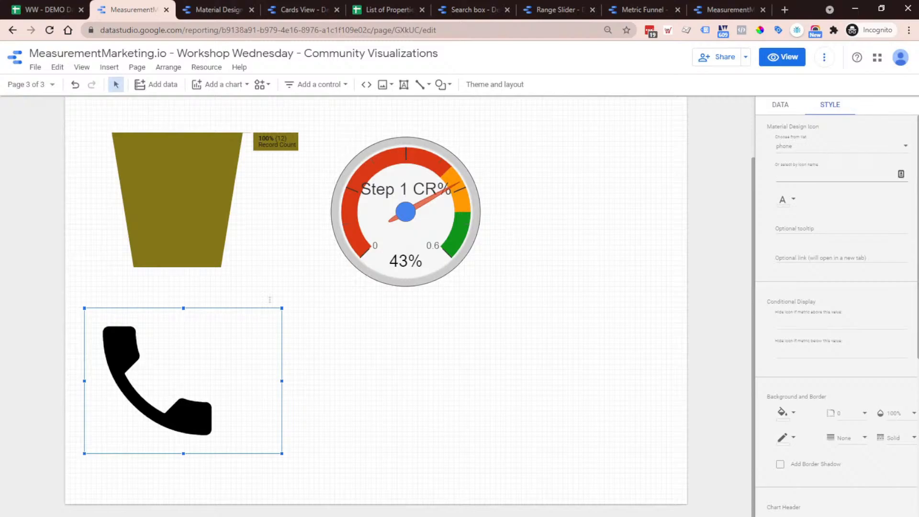
pyautogui.click(774, 257)
pyautogui.click(835, 147)
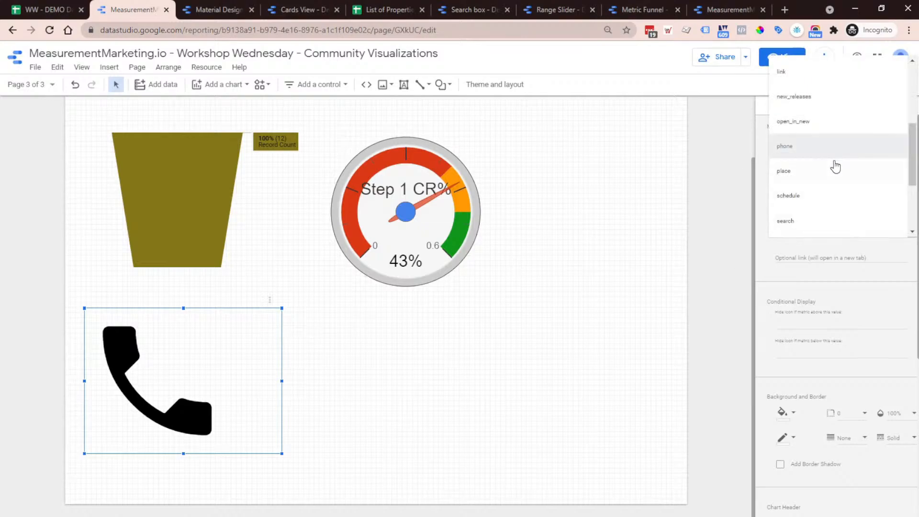
pyautogui.scroll(5, 837, 170)
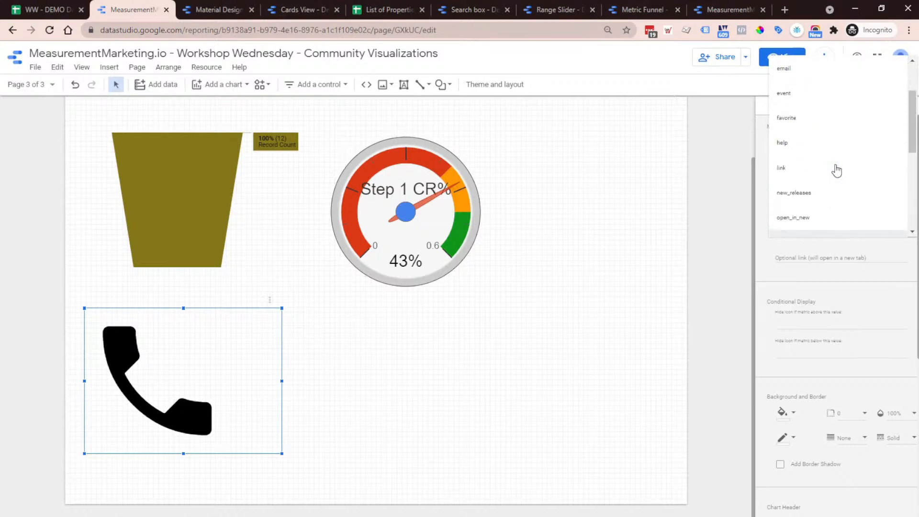
pyautogui.click(817, 83)
pyautogui.click(790, 261)
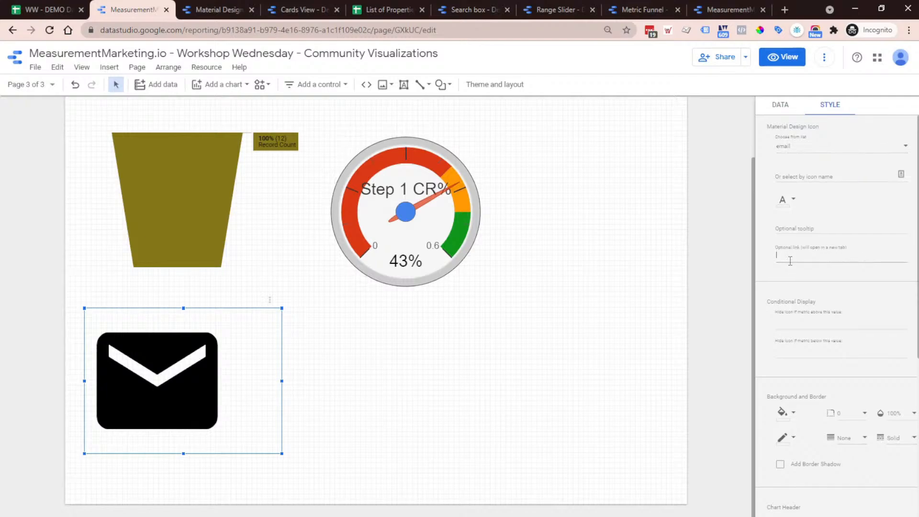
pyautogui.click(435, 378)
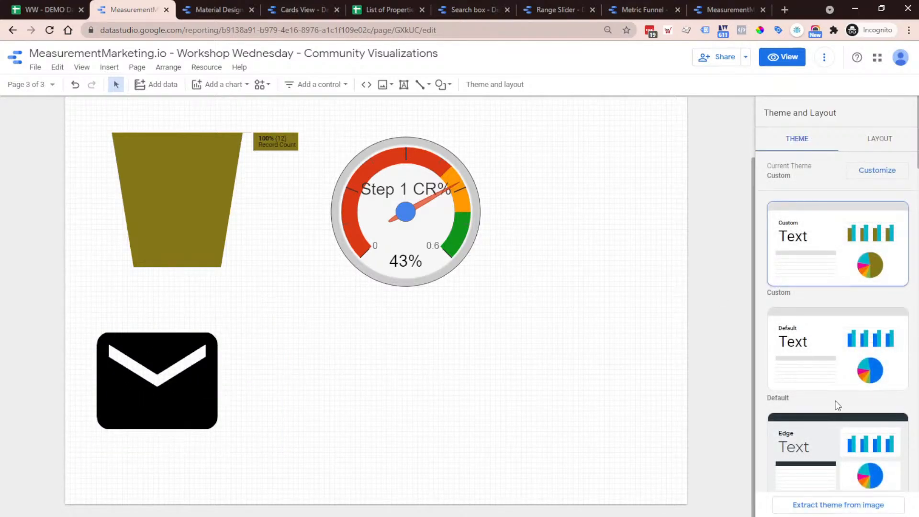
# Step: After checking the guide's contact icon example, change the workshop report's icon to link and move it slightly right beneath the funnel chart
pyautogui.click(215, 7)
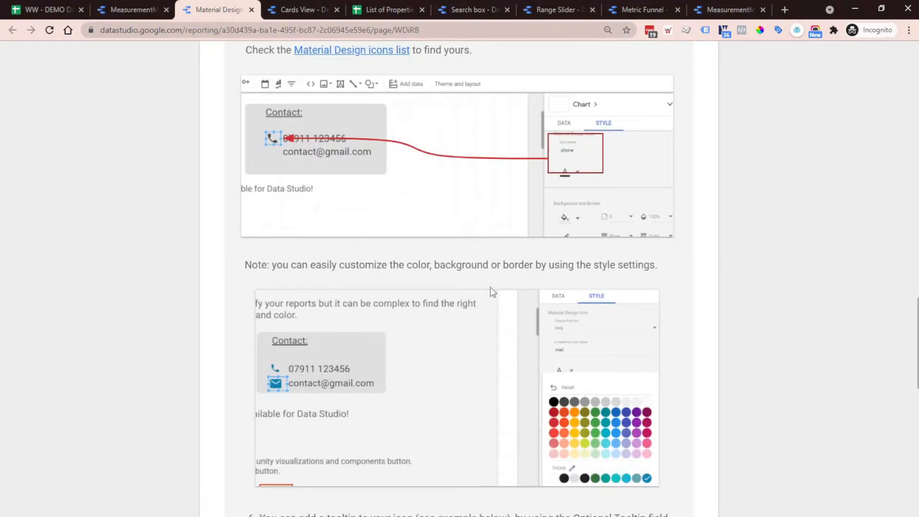
pyautogui.scroll(-2, 320, 407)
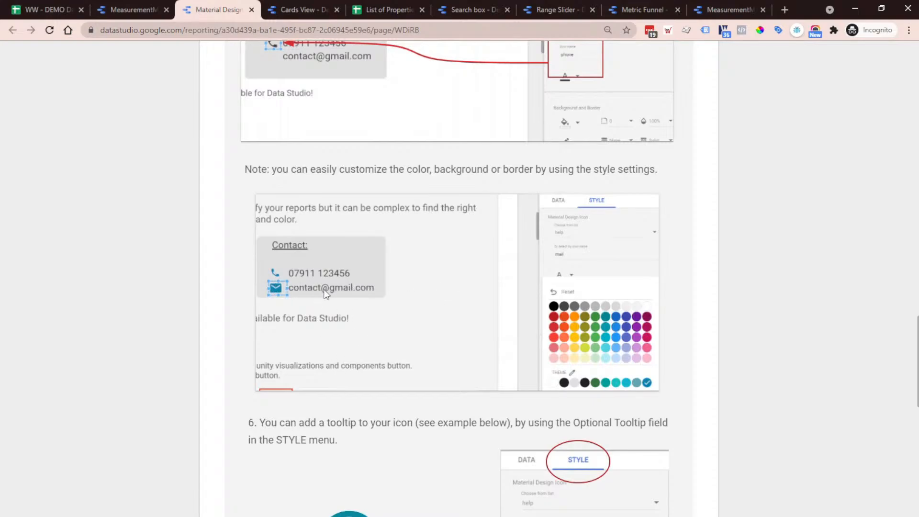
pyautogui.click(120, 7)
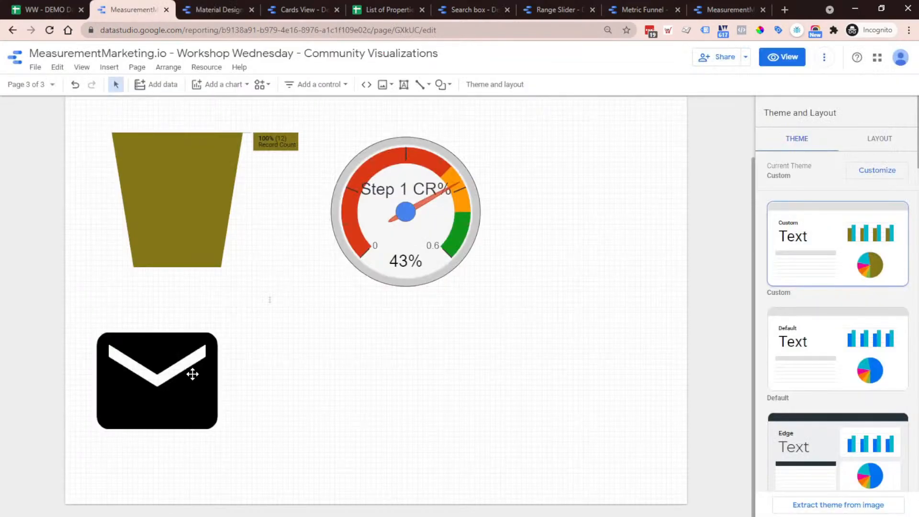
pyautogui.click(191, 373)
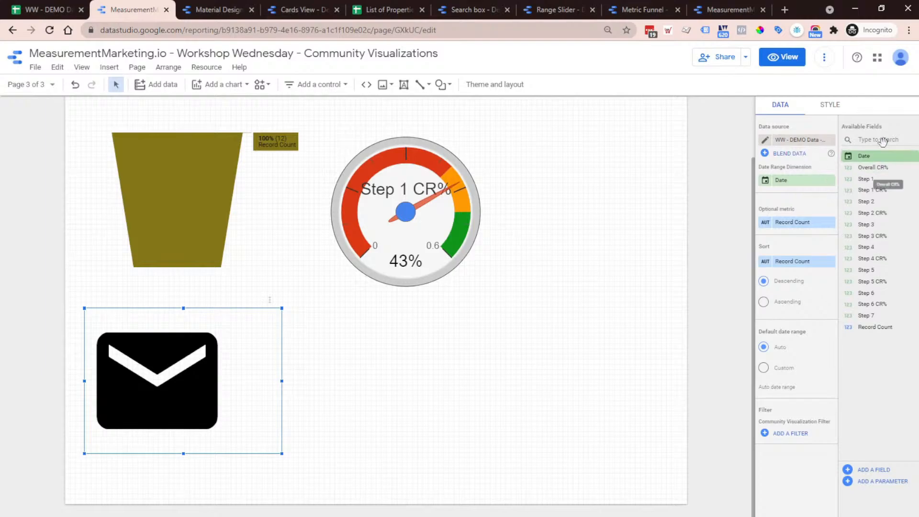
pyautogui.click(835, 111)
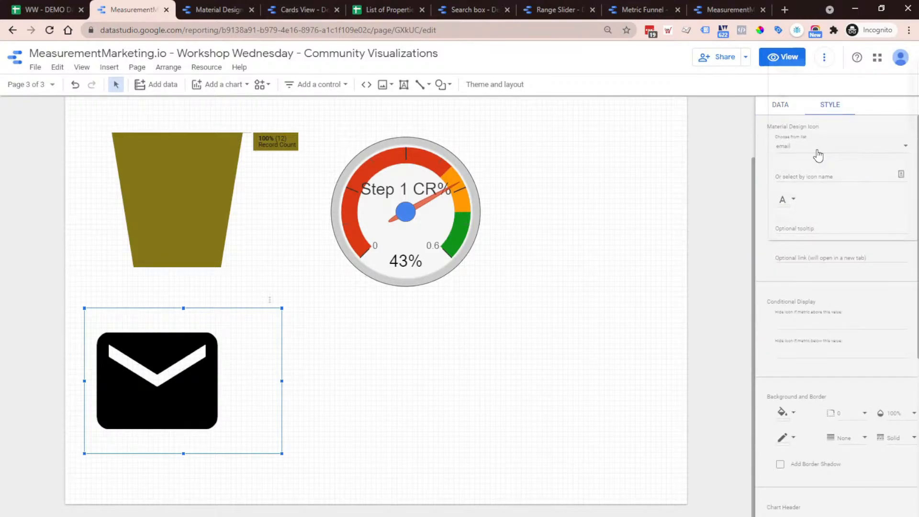
pyautogui.click(817, 153)
pyautogui.scroll(-4, 820, 161)
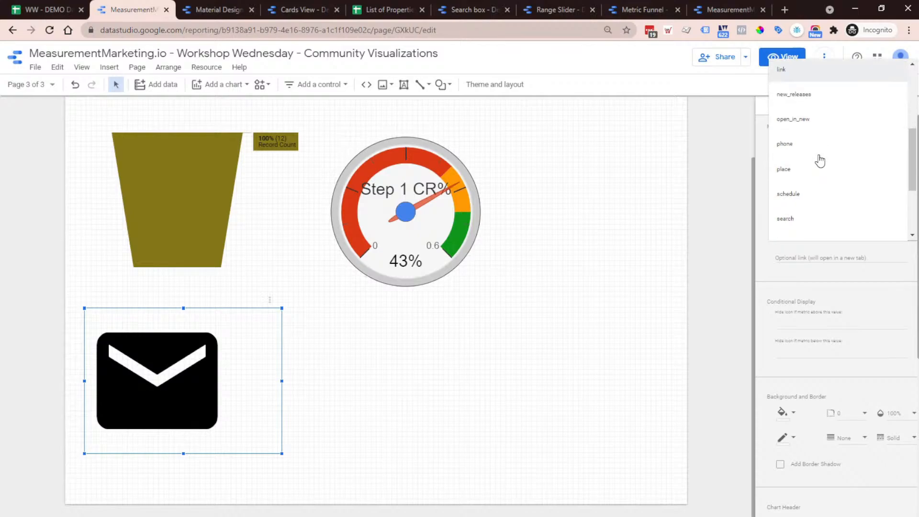
pyautogui.scroll(2, 817, 152)
pyautogui.click(816, 152)
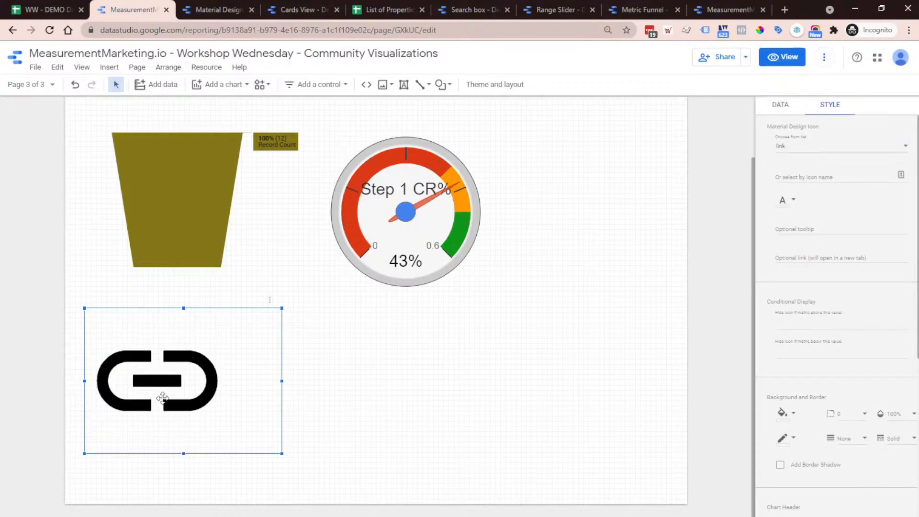
pyautogui.moveTo(190, 384); pyautogui.dragTo(251, 384)
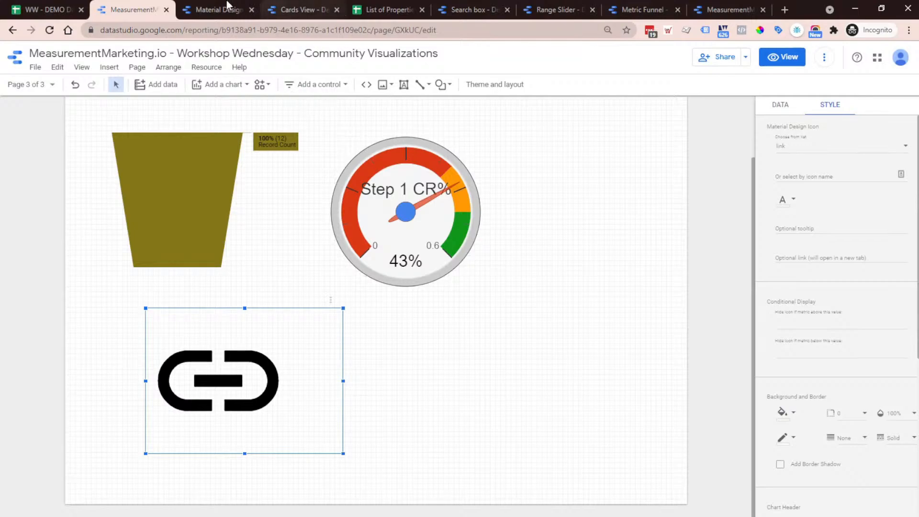
# Step: Switch to the 2021 Edition dashboard demo and examine the Academy page's Funnel Journey and I's on the Journey sections
pyautogui.click(227, 9)
pyautogui.click(318, 10)
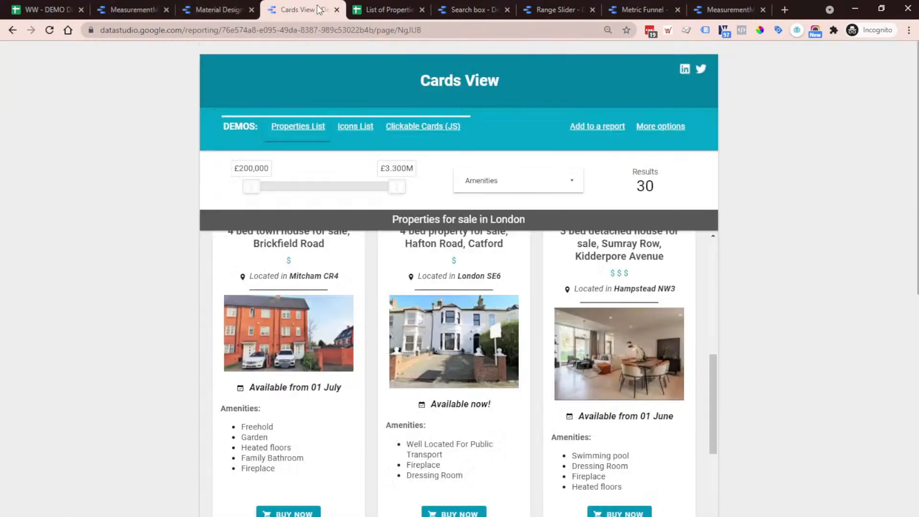
pyautogui.click(627, 10)
pyautogui.click(702, 6)
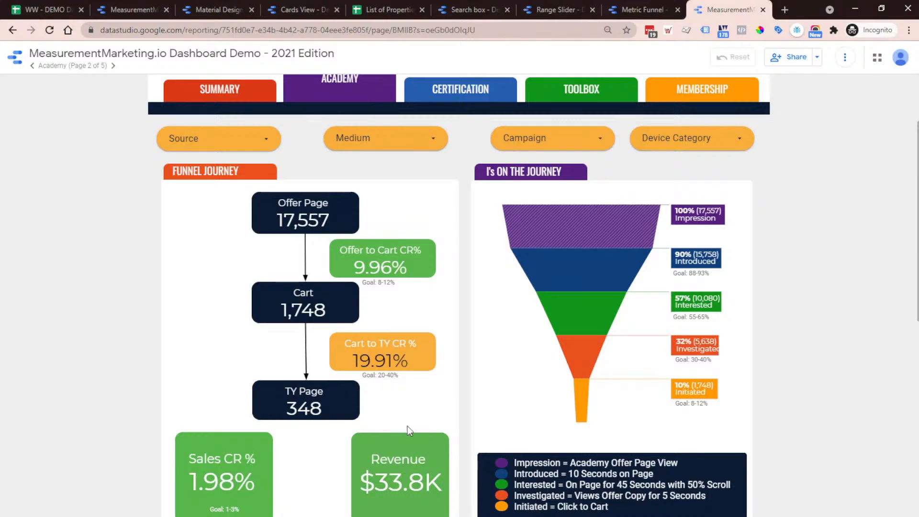
pyautogui.scroll(-2, 410, 419)
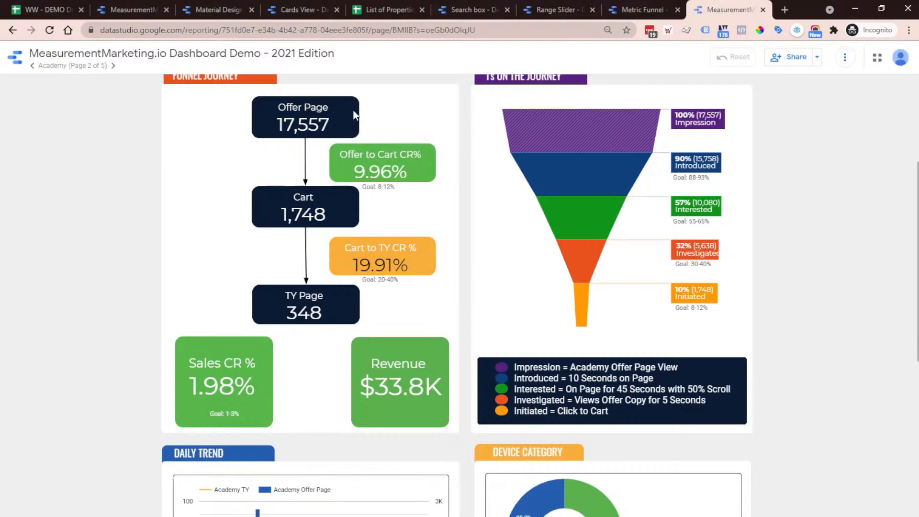
# Step: Return to the Material Design Icon guide and read its instructions on adding a tooltip and a link
pyautogui.click(143, 6)
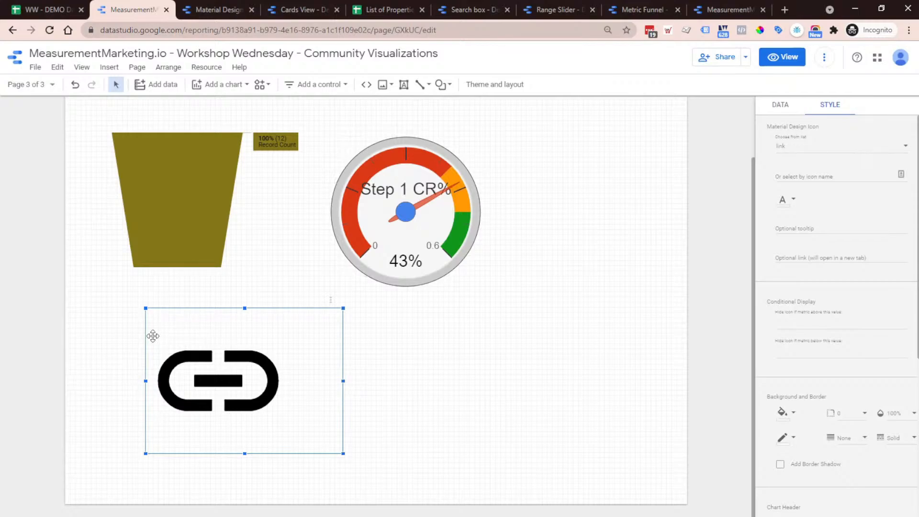
pyautogui.click(216, 10)
pyautogui.scroll(-4, 371, 316)
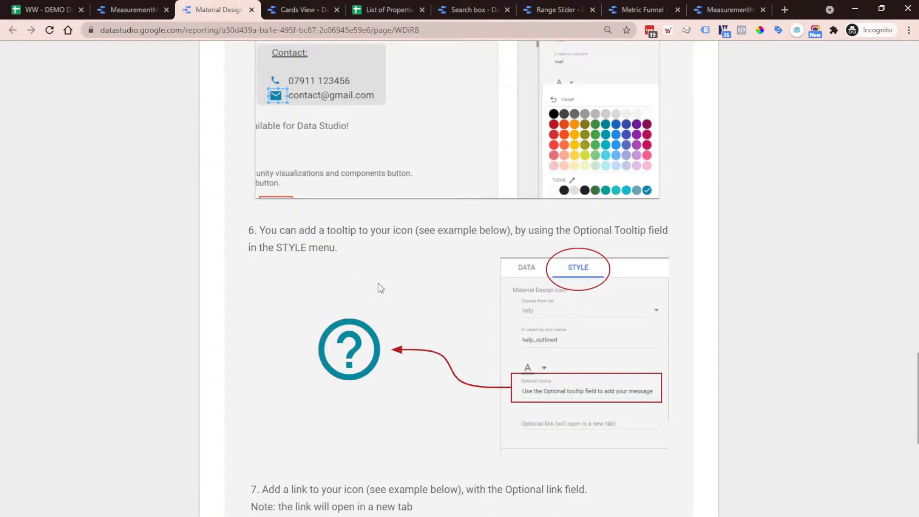
pyautogui.scroll(-8, 337, 373)
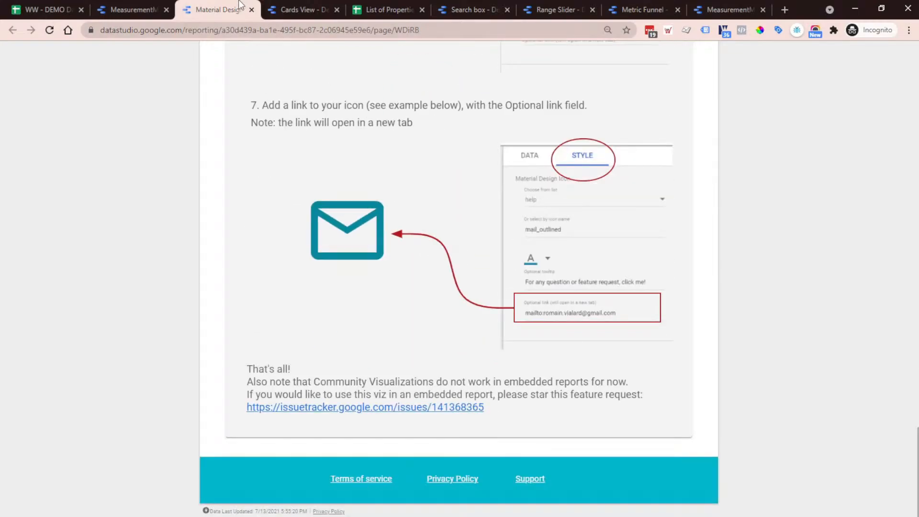
# Step: Open the full community gallery in the workshop report, enlarge it, and browse the partner visualizations
pyautogui.click(138, 2)
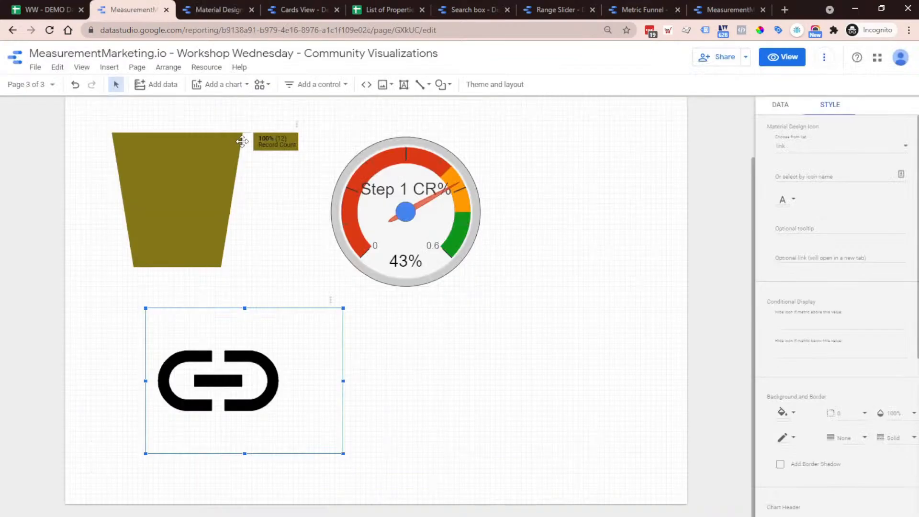
pyautogui.click(263, 84)
pyautogui.click(399, 348)
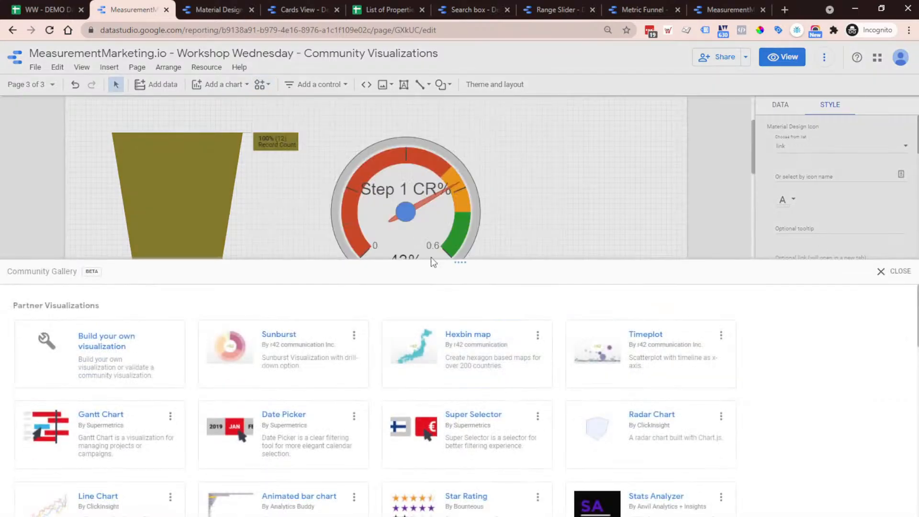
pyautogui.moveTo(462, 261); pyautogui.dragTo(461, 78)
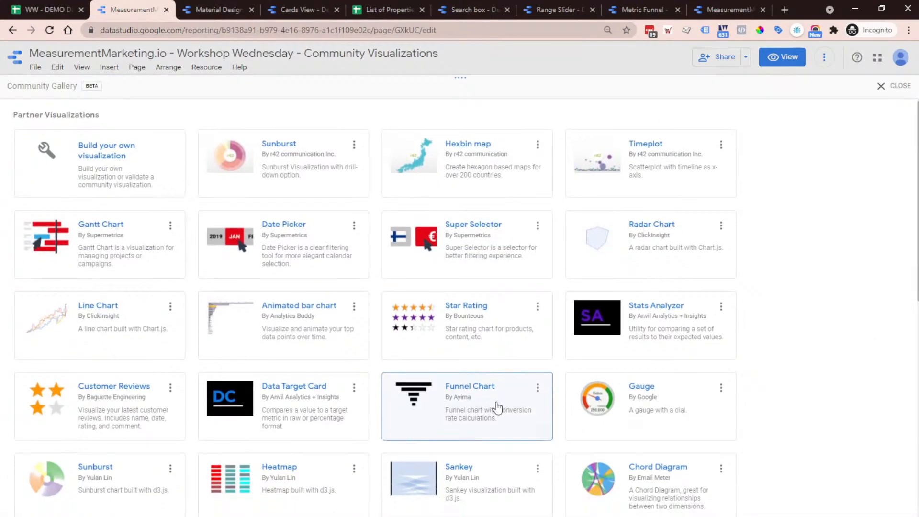
pyautogui.scroll(-4, 494, 409)
pyautogui.scroll(-4, 308, 385)
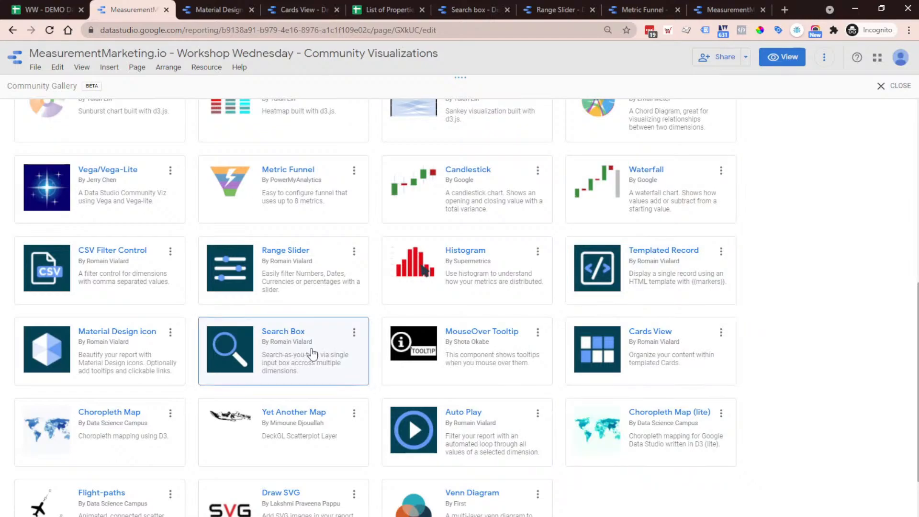
pyautogui.scroll(-2, 527, 364)
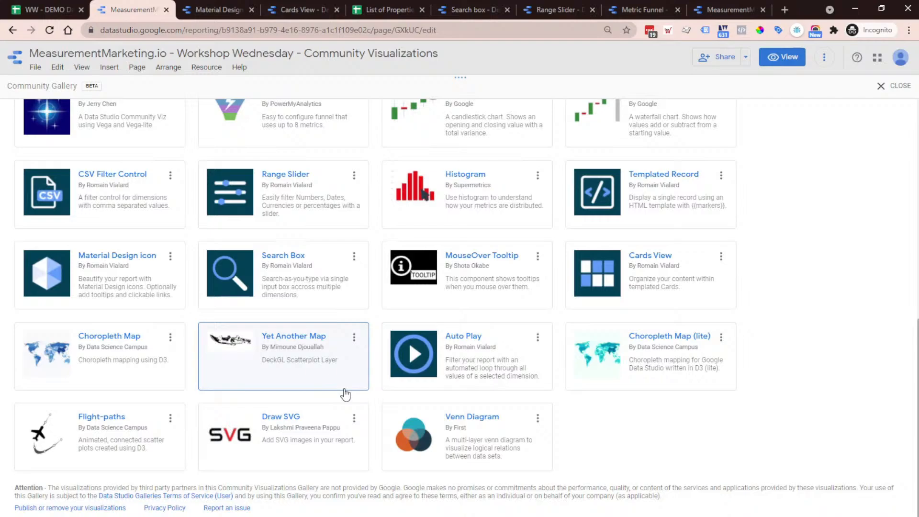
pyautogui.scroll(2, 618, 255)
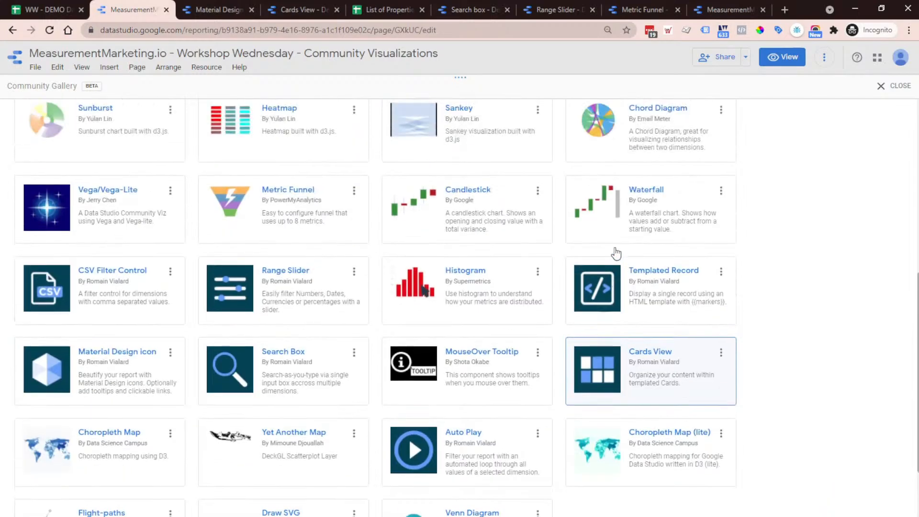
pyautogui.scroll(2, 616, 252)
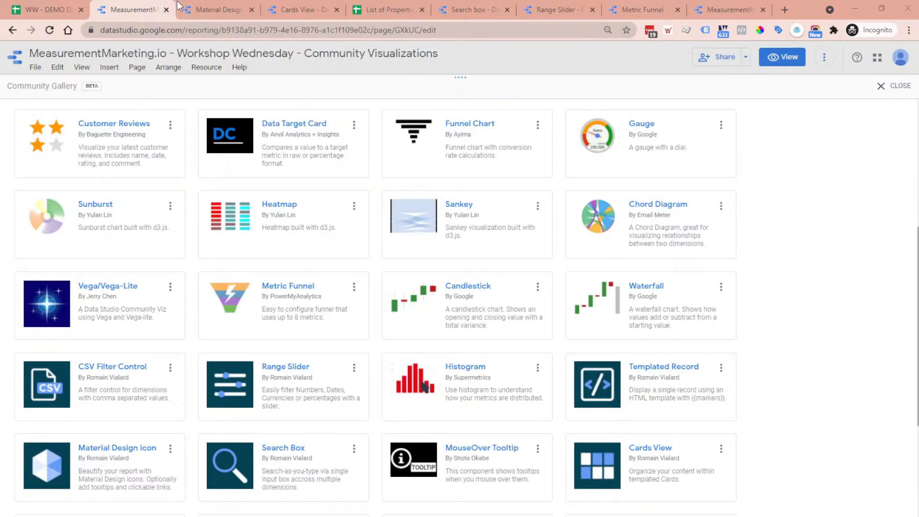
# Step: Open the Material Design Icon guide's conditional display page and examine its live greenhouse gas example and first rule instructions
pyautogui.click(210, 12)
pyautogui.scroll(15, 442, 211)
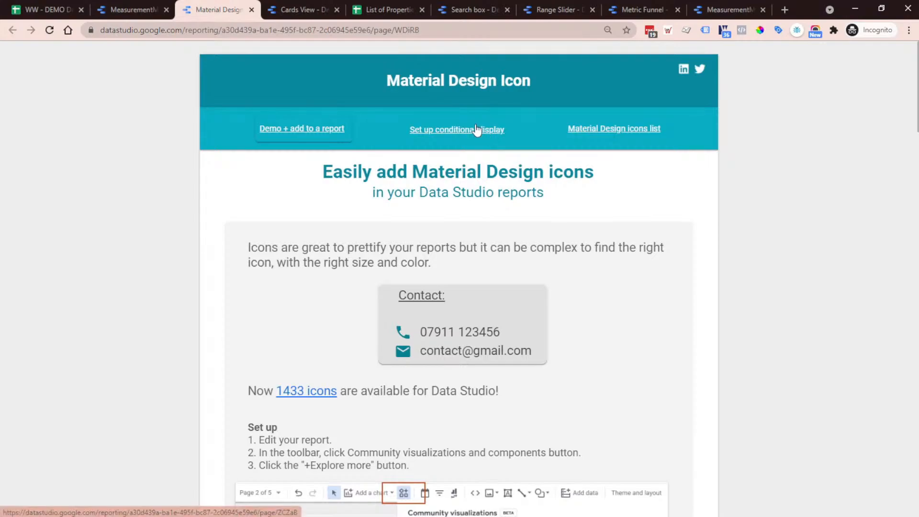
pyautogui.click(478, 129)
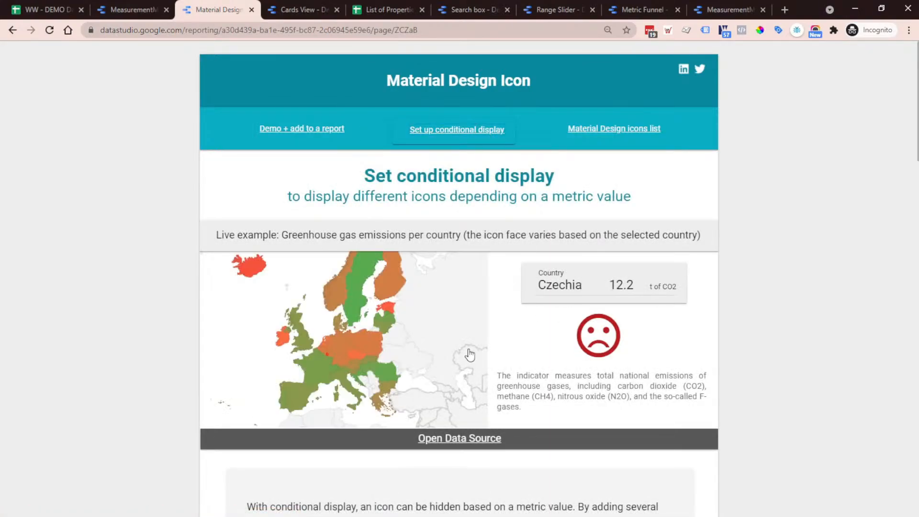
pyautogui.scroll(-2, 470, 352)
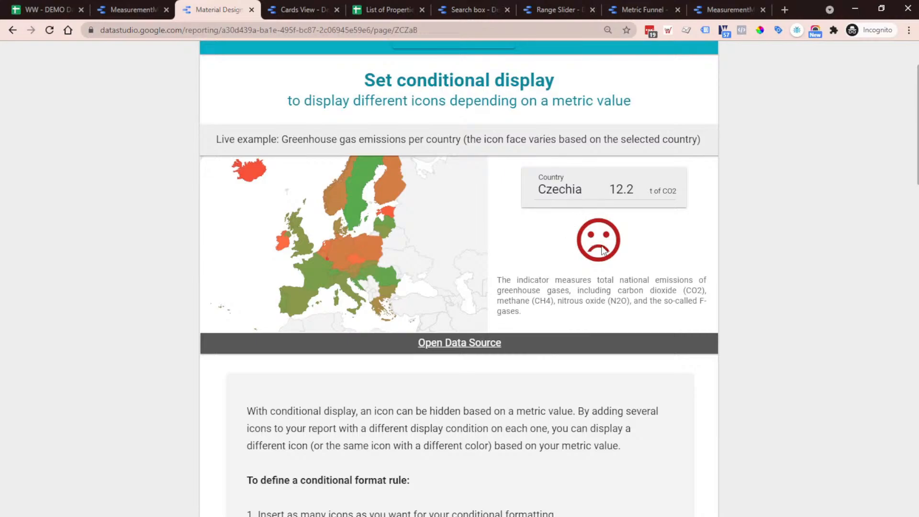
pyautogui.scroll(-8, 575, 225)
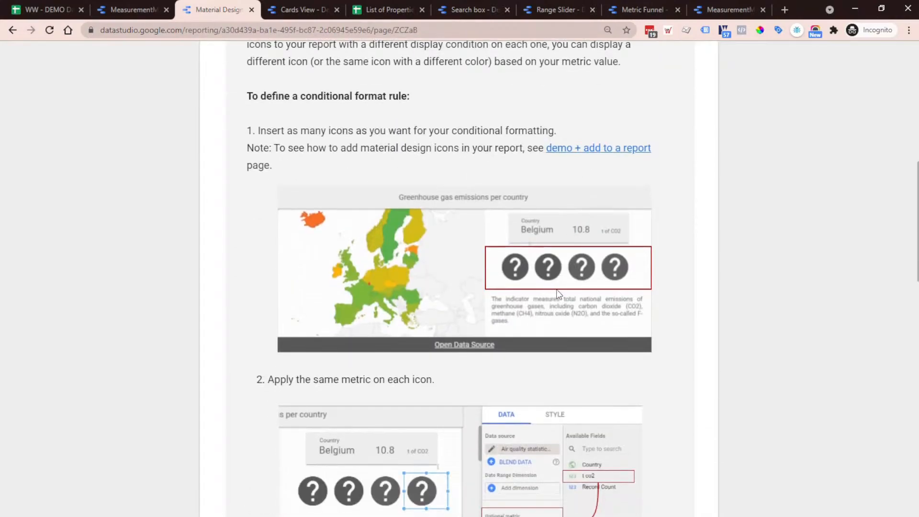
# Step: Close the workshop report's community gallery and set the link icon to hide when the metric is above -1 or below 0
pyautogui.click(104, 7)
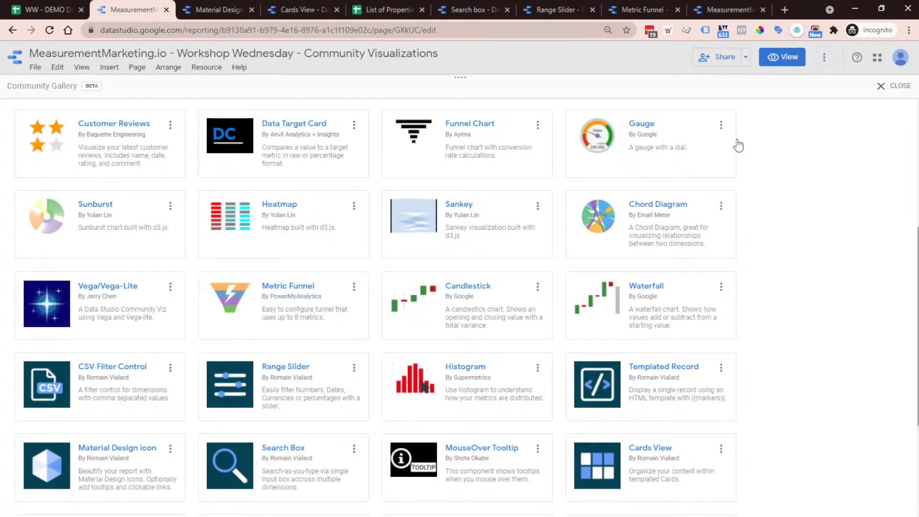
pyautogui.click(901, 87)
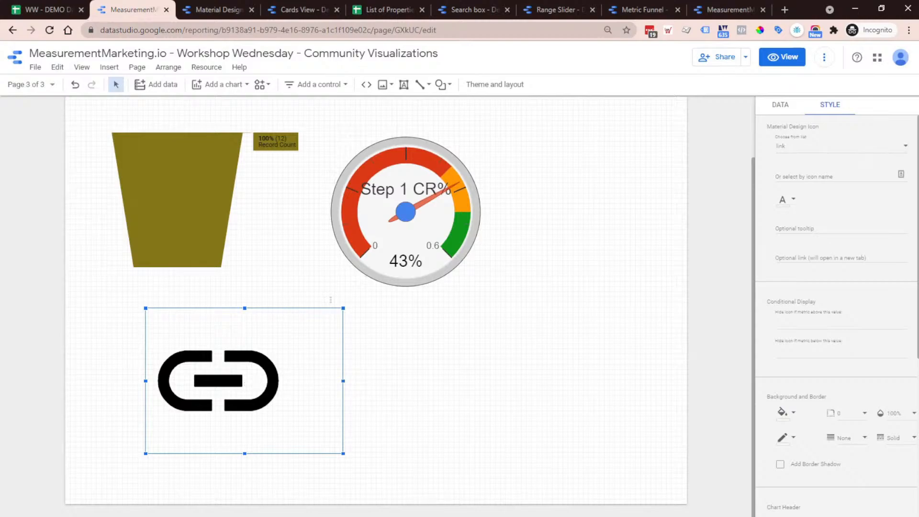
pyautogui.click(802, 316)
pyautogui.click(830, 352)
pyautogui.click(904, 323)
pyautogui.click(904, 325)
pyautogui.moveTo(856, 325); pyautogui.dragTo(739, 318)
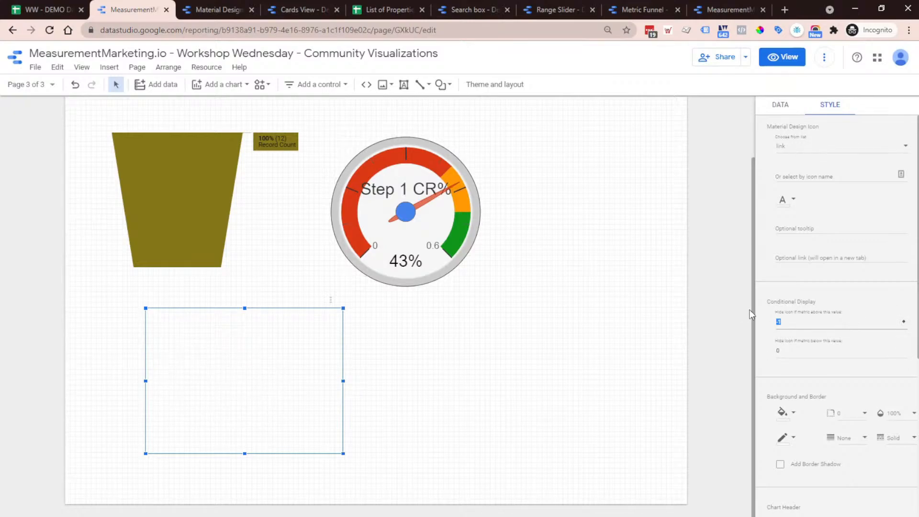
# Step: Read the guide's remaining conditional display steps on applying a metric, styling each icon, setting value ranges and overlaying the icons
pyautogui.click(220, 10)
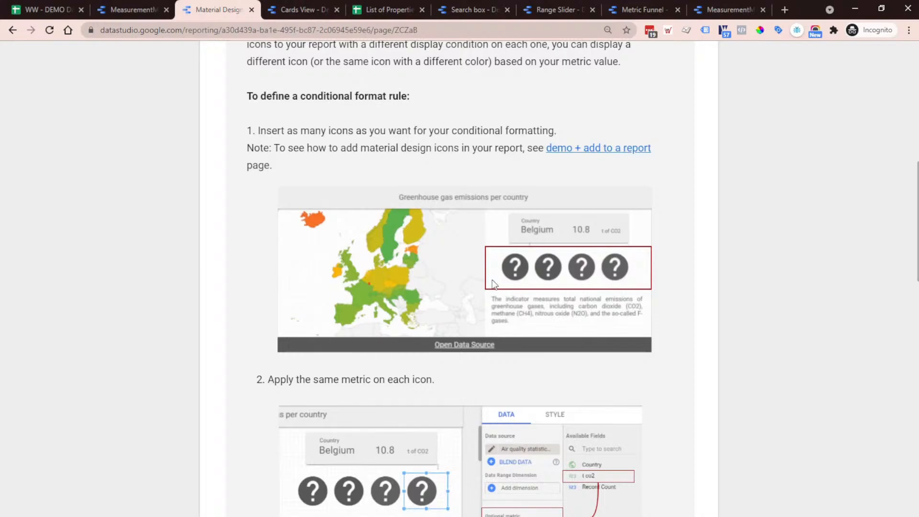
pyautogui.scroll(-6, 493, 284)
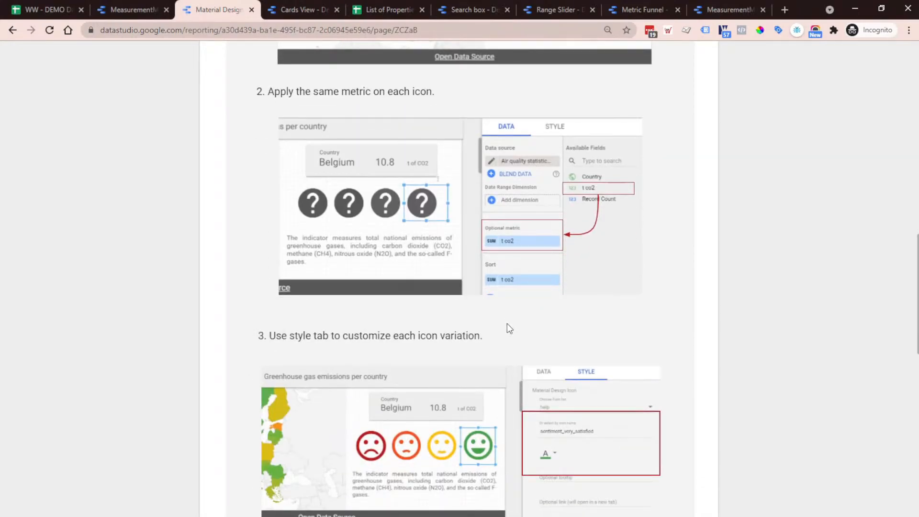
pyautogui.scroll(-4, 459, 362)
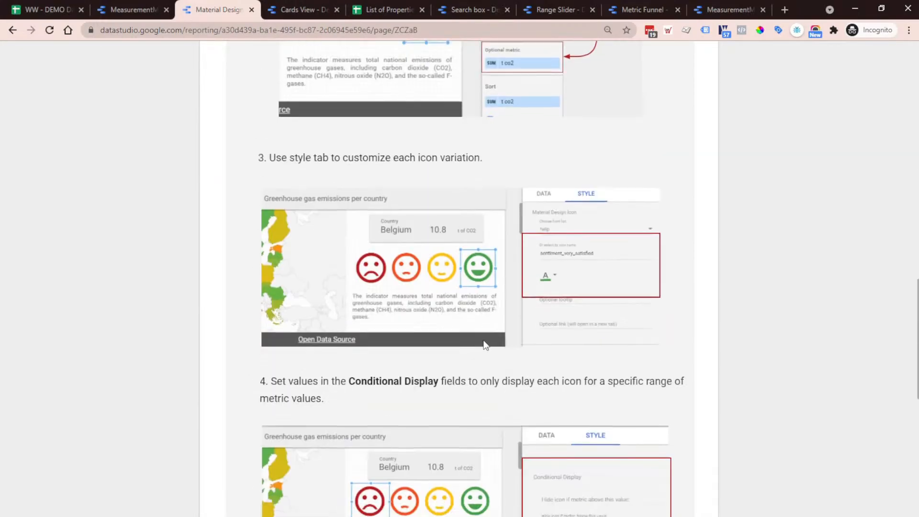
pyautogui.scroll(-4, 557, 339)
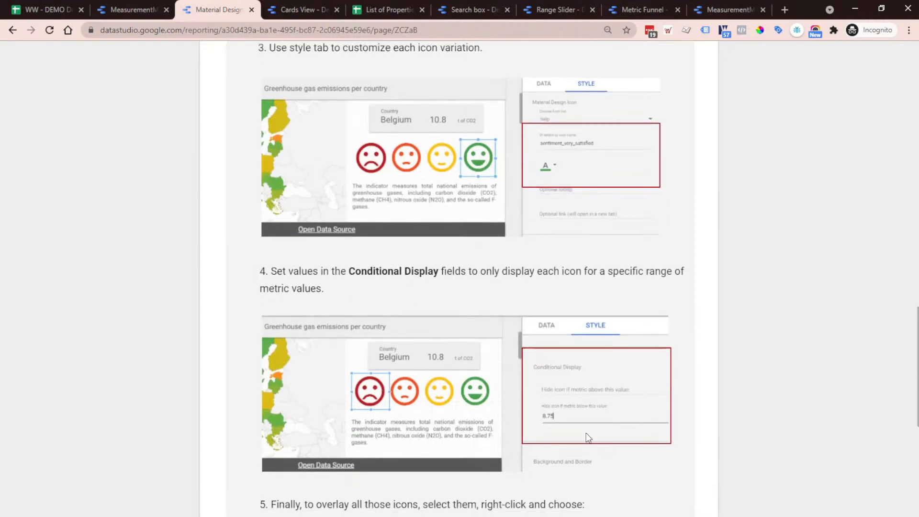
pyautogui.scroll(-2, 531, 325)
pyautogui.scroll(2, 544, 328)
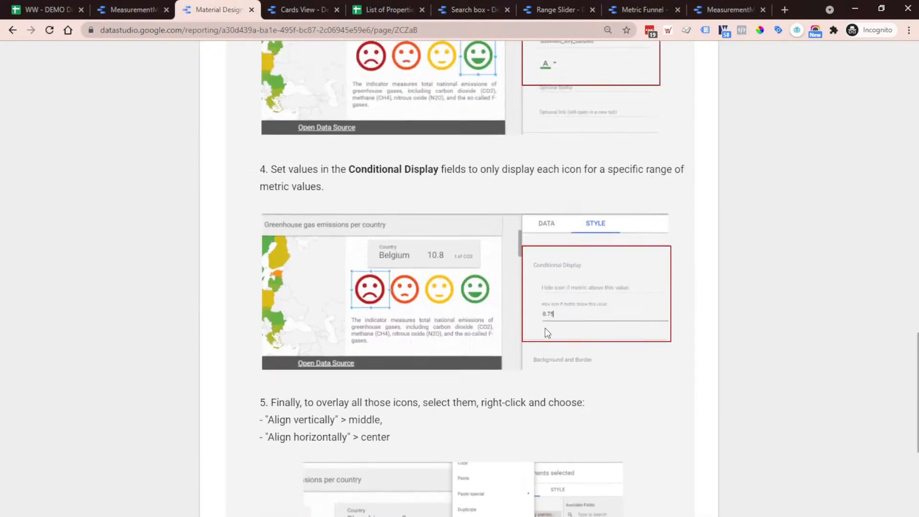
pyautogui.scroll(-2, 545, 328)
# Step: Back in the workshop report, replace the link icon's optional metric with Step 1 CR%
pyautogui.click(129, 10)
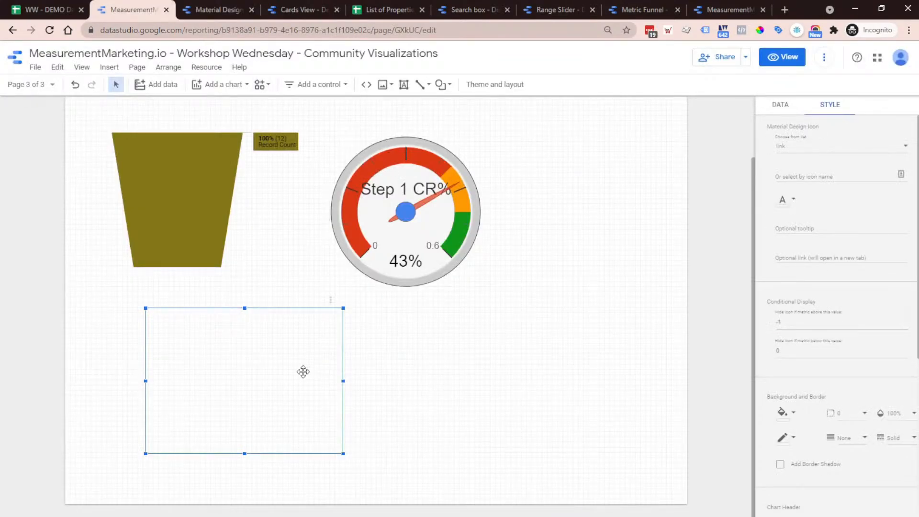
pyautogui.click(789, 112)
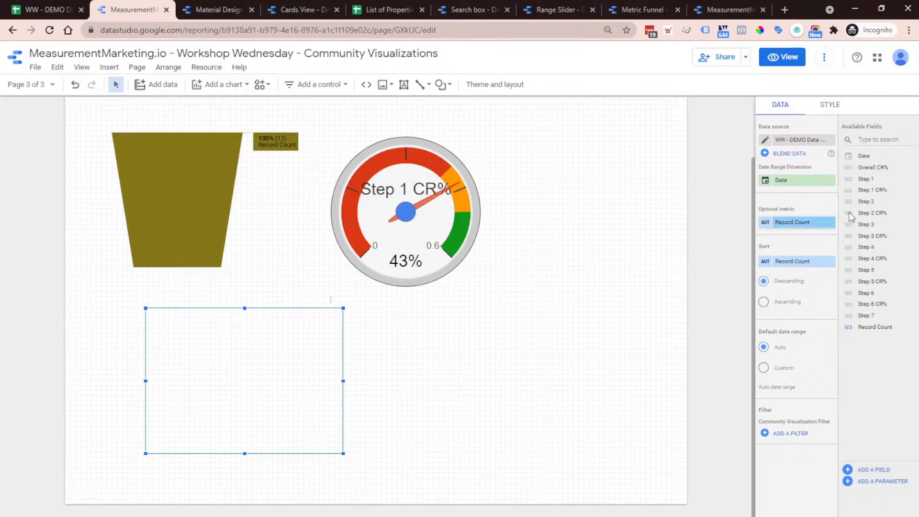
pyautogui.moveTo(895, 190); pyautogui.dragTo(810, 223)
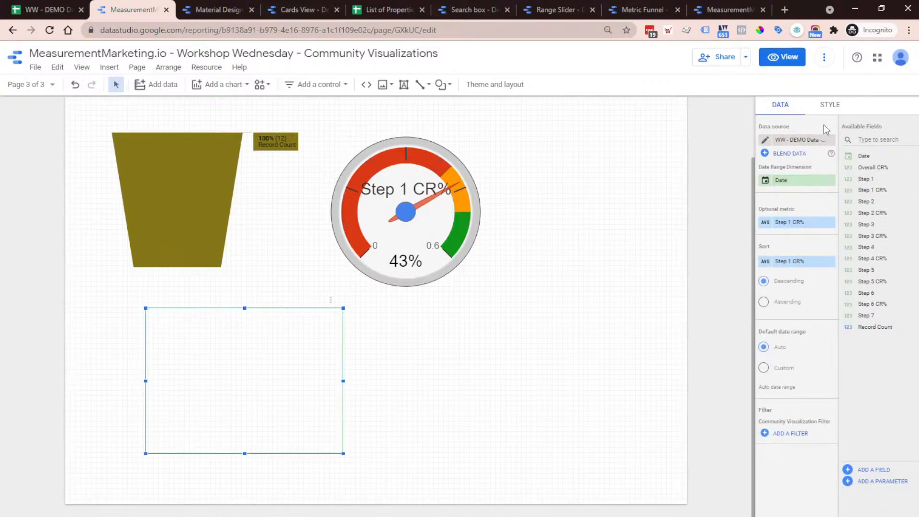
# Step: Clear the link icon's hide-above value and set its hide-below value to -1
pyautogui.click(829, 105)
pyautogui.click(820, 324)
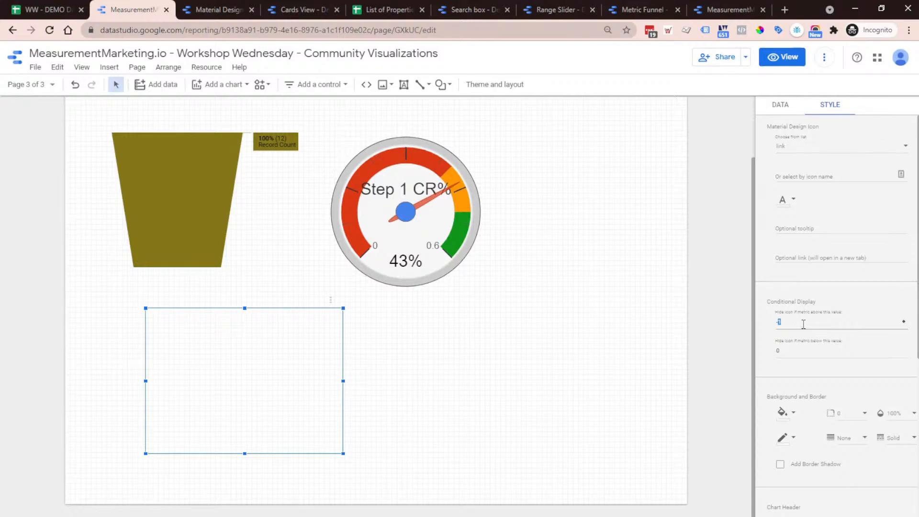
pyautogui.press('BackSpace')
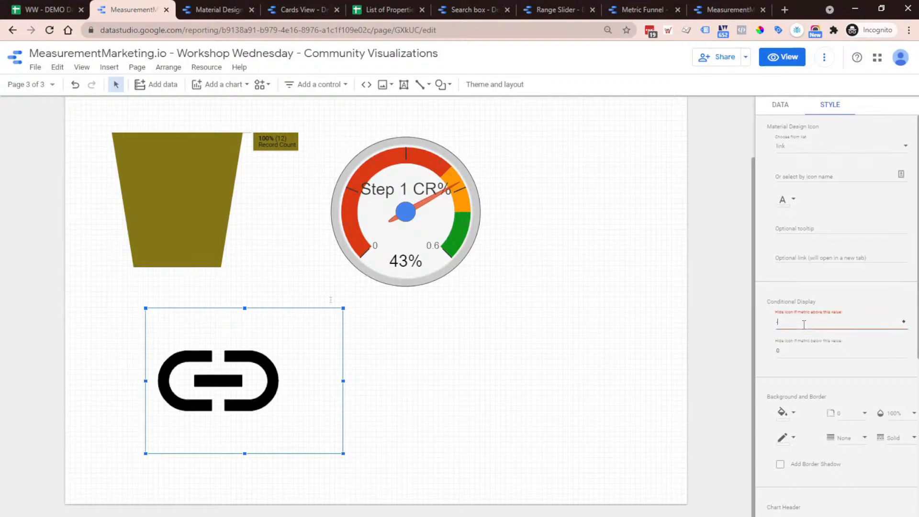
pyautogui.press('BackSpace')
pyautogui.click(813, 351)
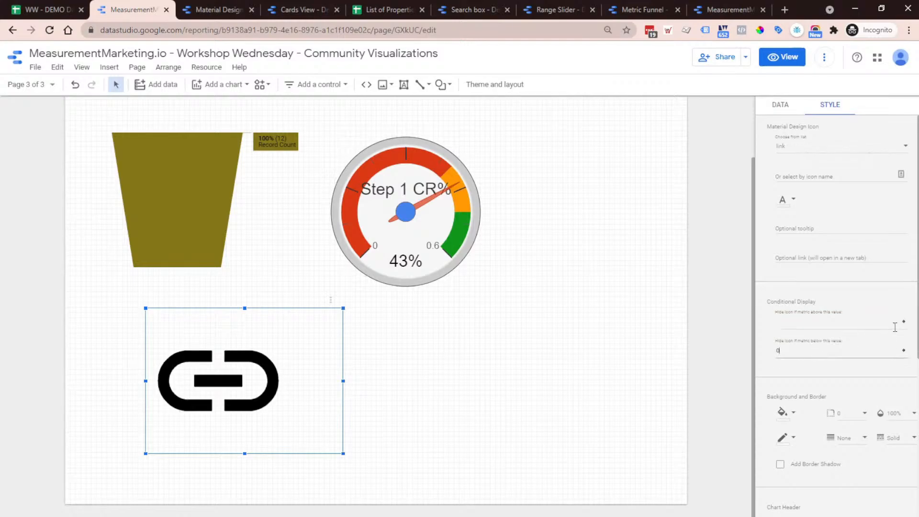
pyautogui.click(903, 352)
pyautogui.scroll(-2, 900, 359)
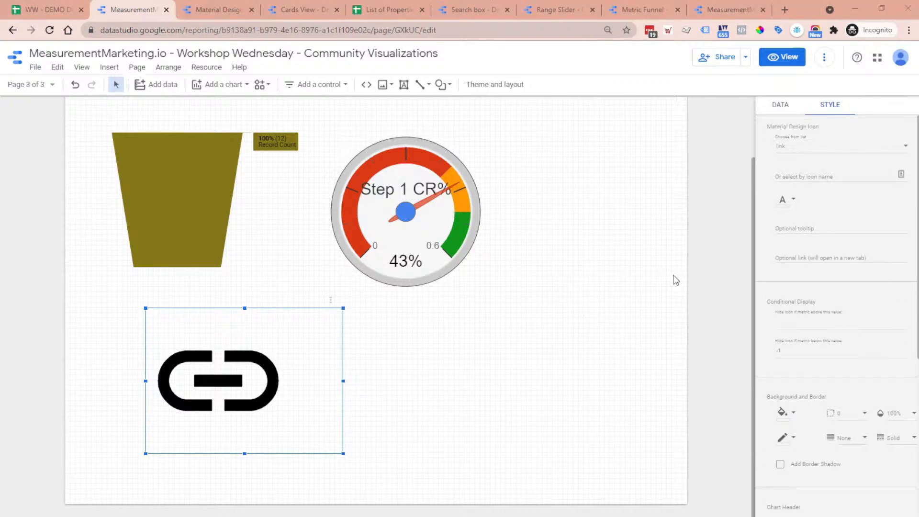
# Step: Check the guide's example of differently coloured face icons, then return to the workshop report
pyautogui.click(833, 177)
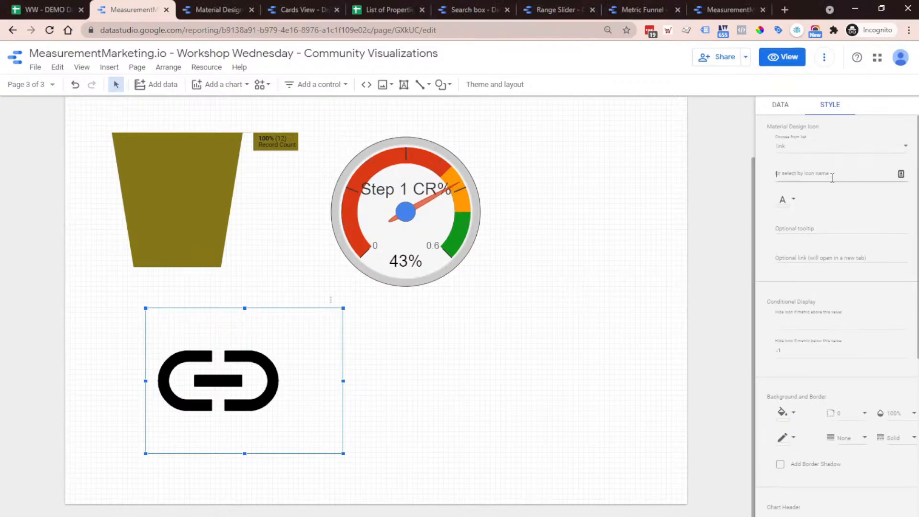
pyautogui.click(216, 9)
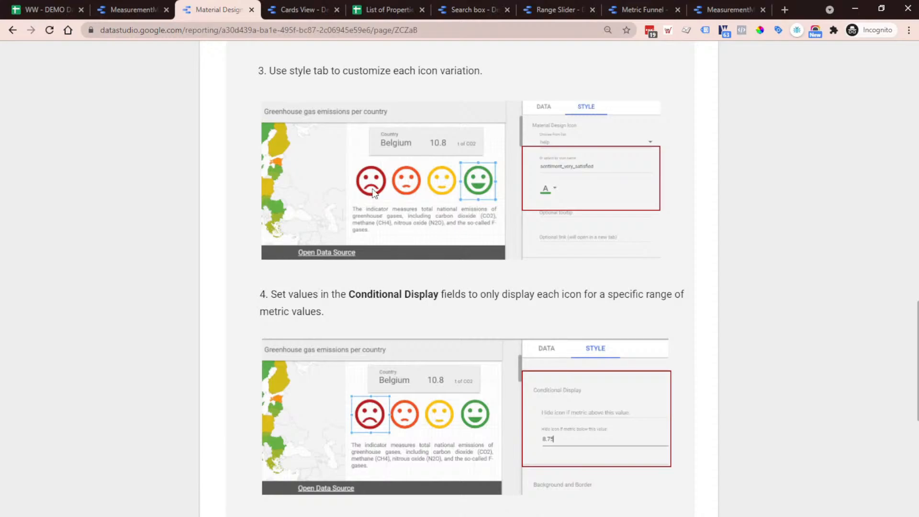
pyautogui.click(129, 9)
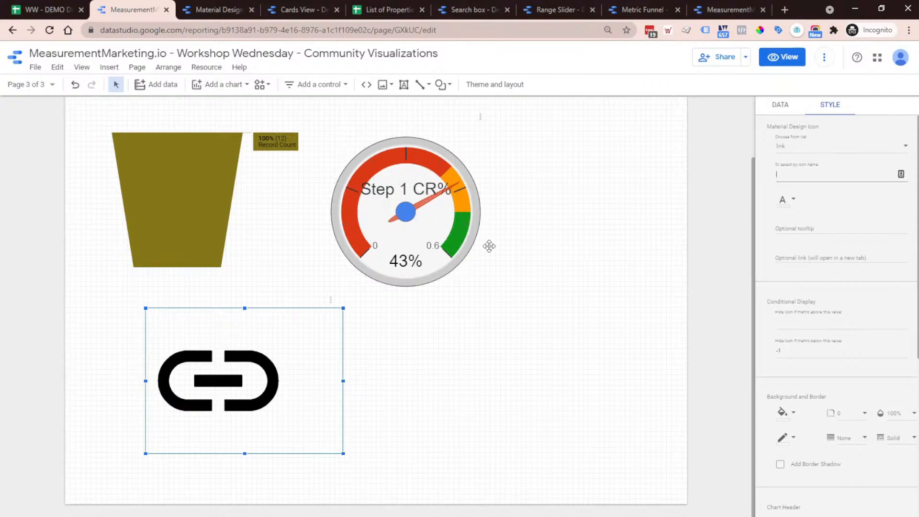
# Step: Change the link icon to thumb_up and colour it with the custom green
pyautogui.click(276, 377)
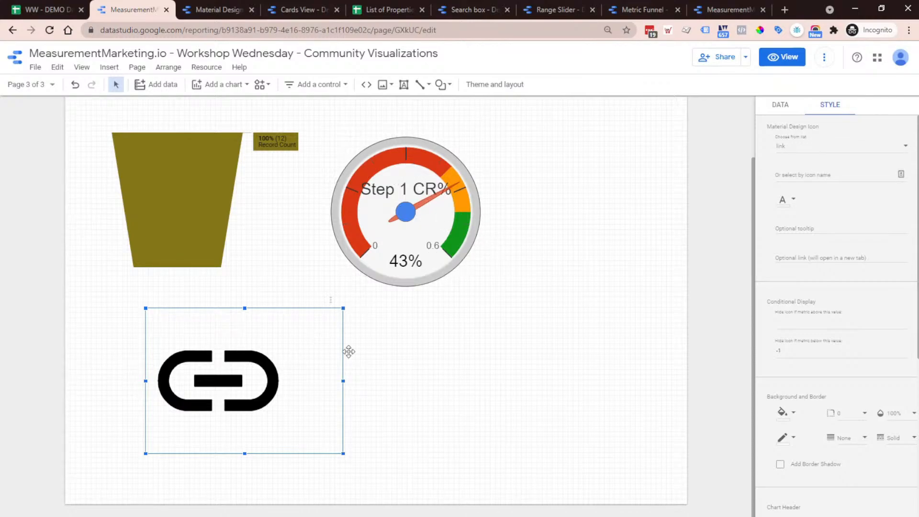
pyautogui.click(820, 150)
pyautogui.scroll(-10, 827, 160)
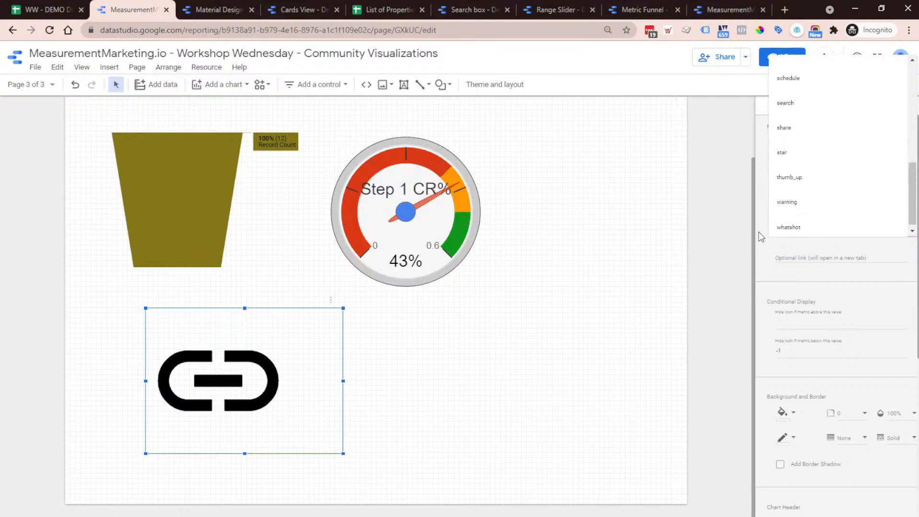
pyautogui.click(798, 178)
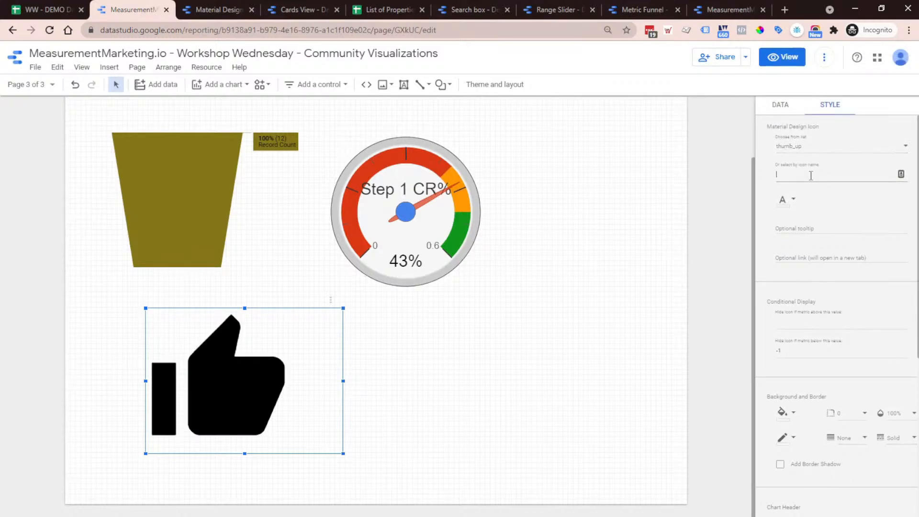
pyautogui.click(785, 199)
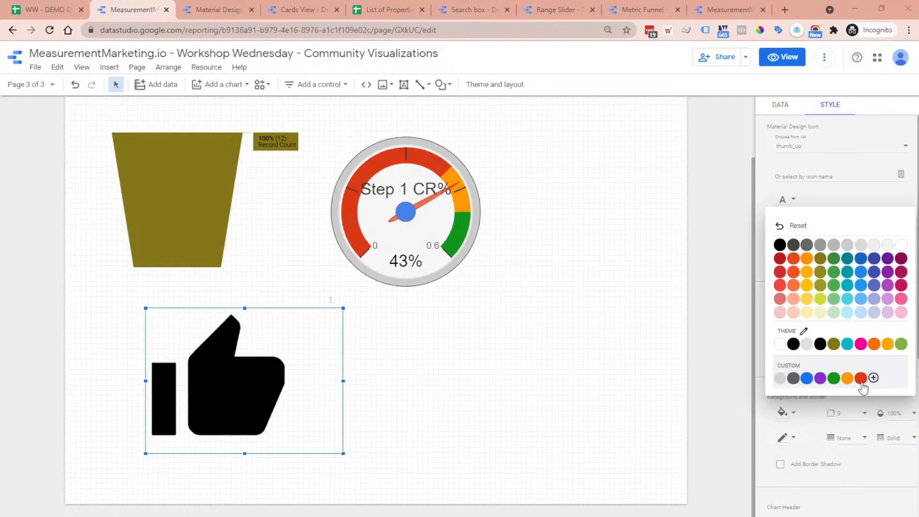
pyautogui.click(835, 382)
# Step: Duplicate the green thumbs-up icon, place the copy beside it beneath the gauge, and colour the copy orange
pyautogui.moveTo(242, 365); pyautogui.dragTo(352, 369)
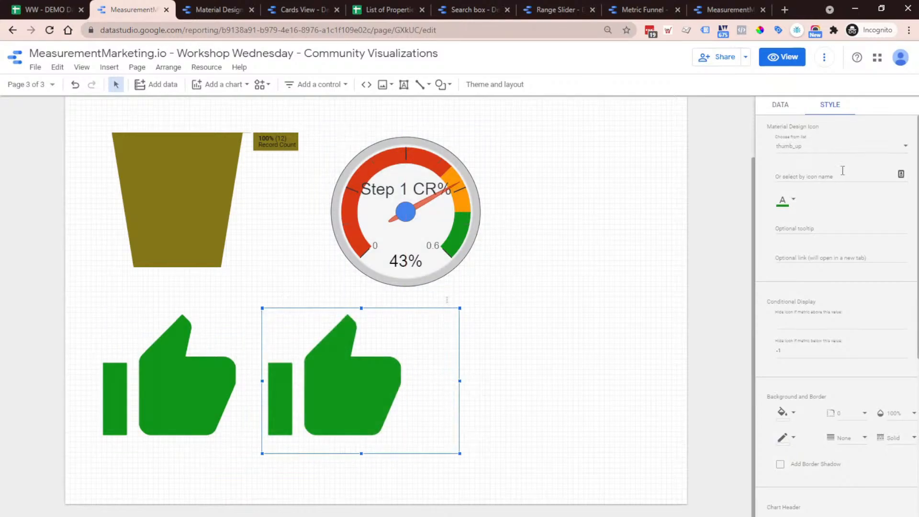
pyautogui.click(787, 201)
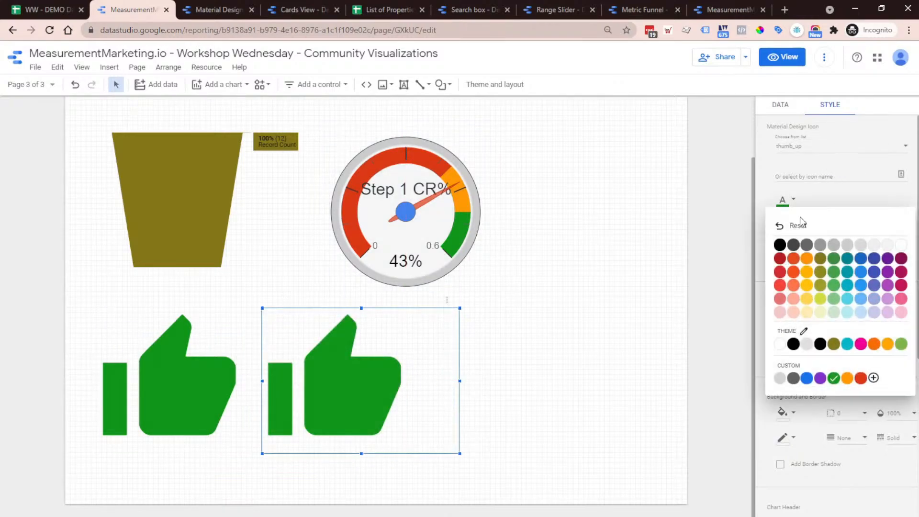
pyautogui.click(847, 378)
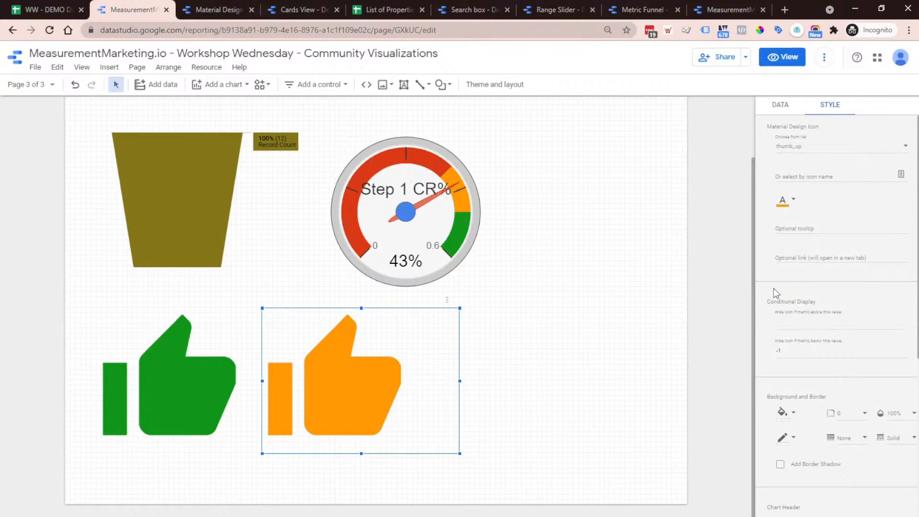
# Step: Duplicate the orange thumbs-up icon, place the copy to its right, and colour it red
pyautogui.hotkey('ctrl', 'v')
pyautogui.moveTo(351, 386); pyautogui.dragTo(507, 375)
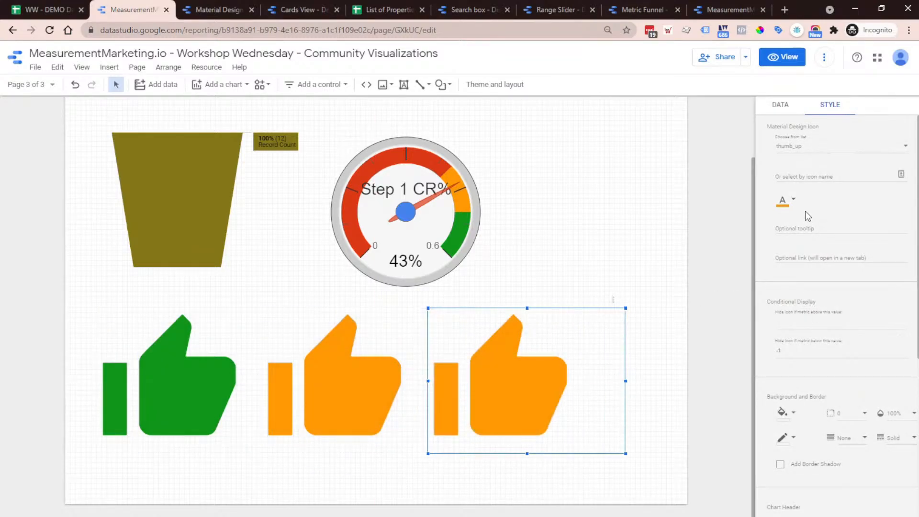
pyautogui.click(786, 200)
pyautogui.click(860, 378)
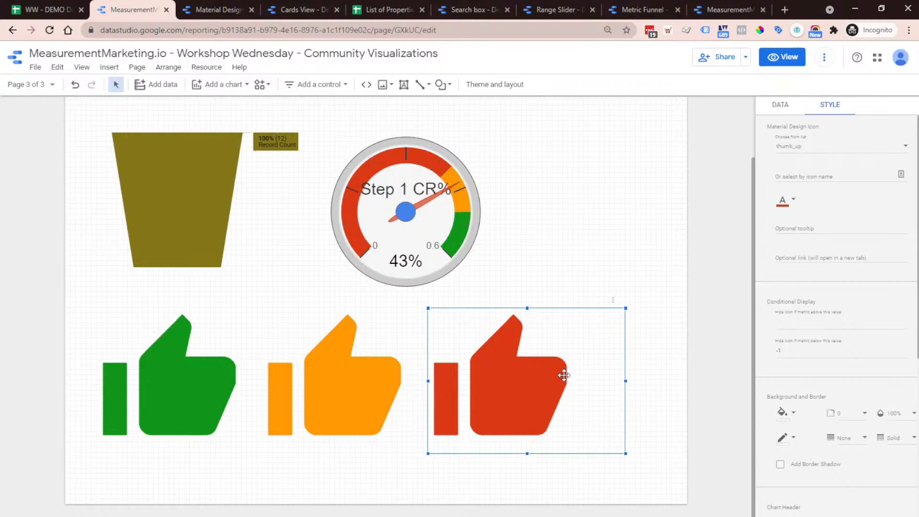
# Step: Set the green thumbs-up icon to hide when its metric is below .5
pyautogui.click(203, 393)
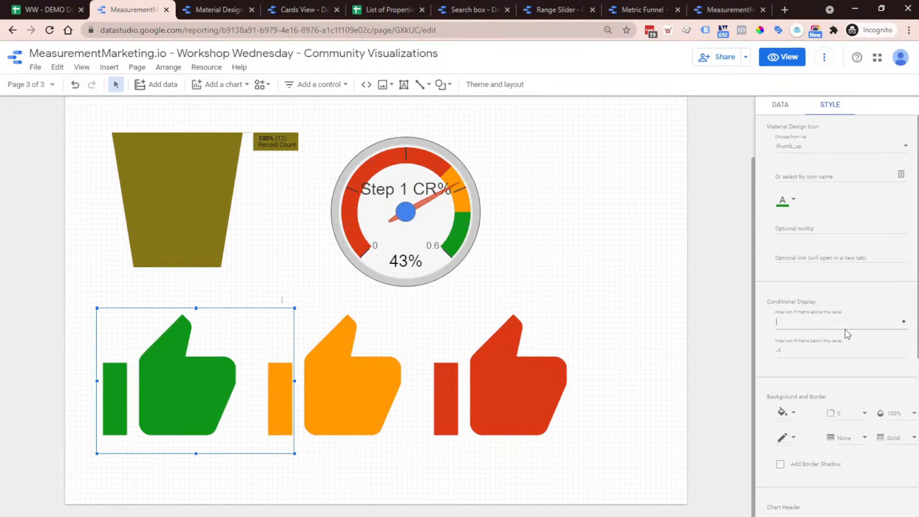
pyautogui.click(840, 351)
pyautogui.press('BackSpace')
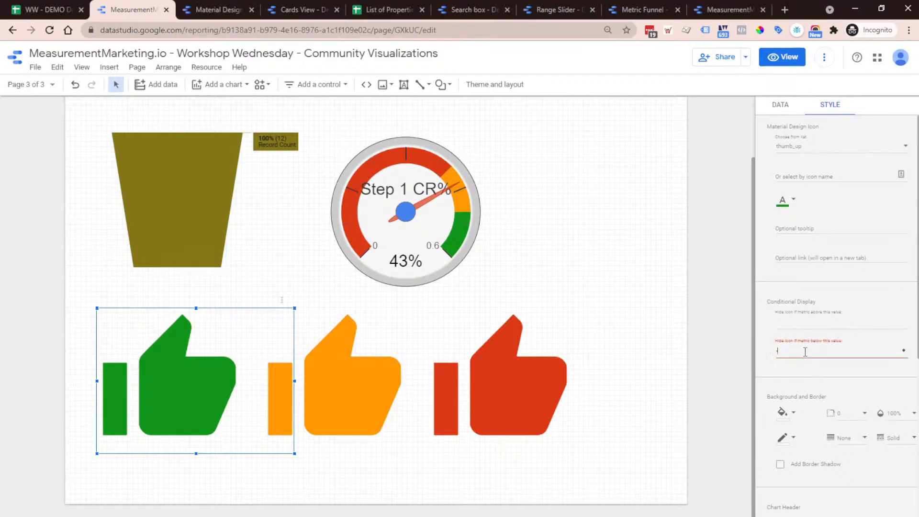
pyautogui.press('BackSpace')
pyautogui.write('.5')
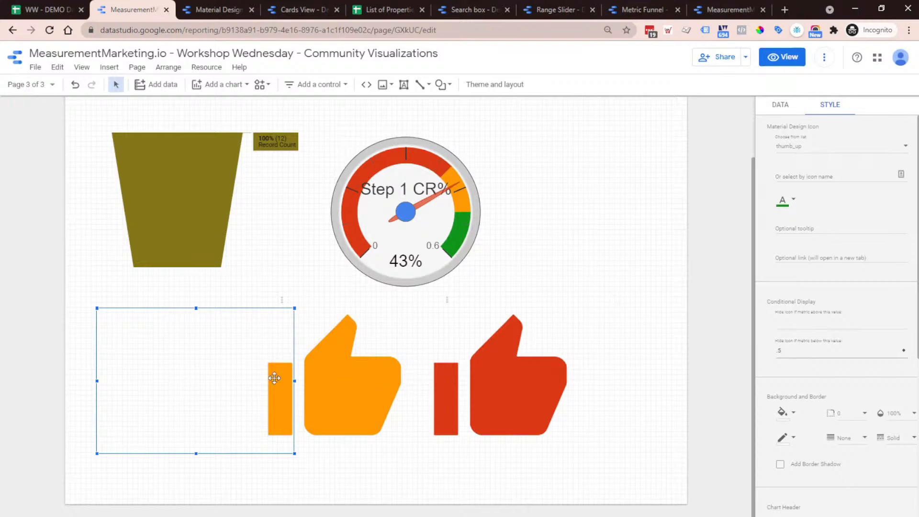
# Step: Set the orange thumbs-up icon to hide when its metric is below .4 or above .5
pyautogui.click(274, 378)
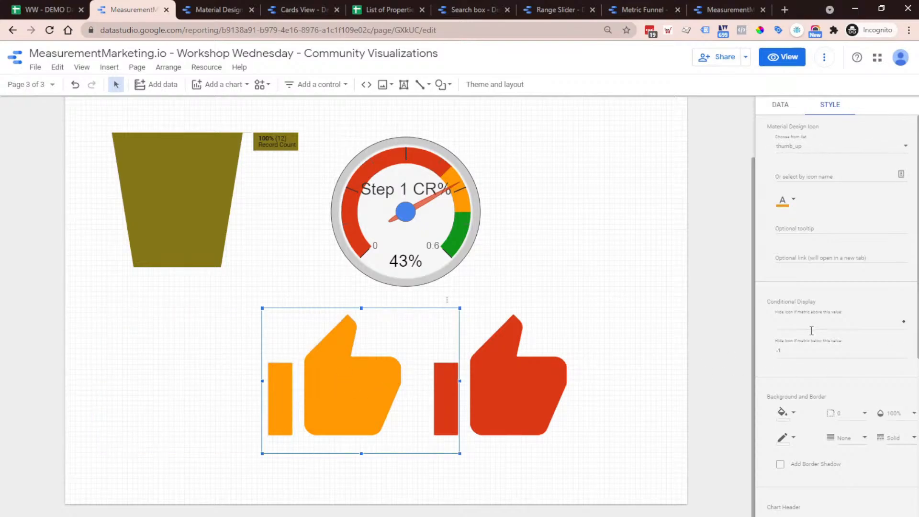
pyautogui.click(809, 351)
pyautogui.click(825, 321)
# Step: Try to set the red thumbs-up icon to hide when its Step 1 CR% metric is below 0.4
pyautogui.click(518, 386)
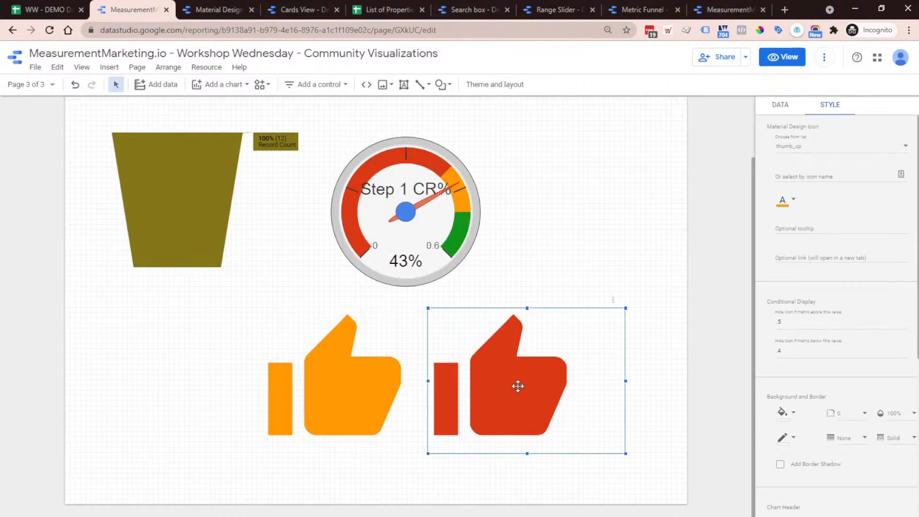
pyautogui.doubleClick(822, 354)
pyautogui.click(706, 349)
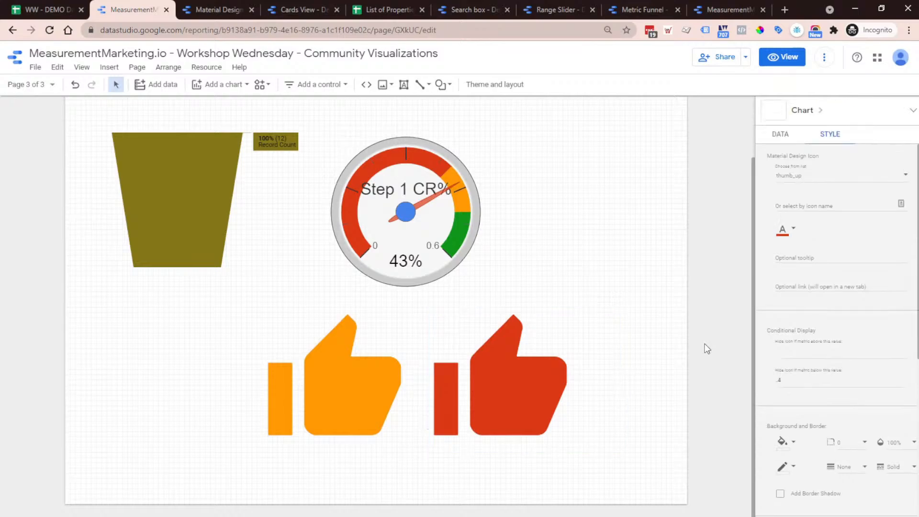
pyautogui.click(532, 379)
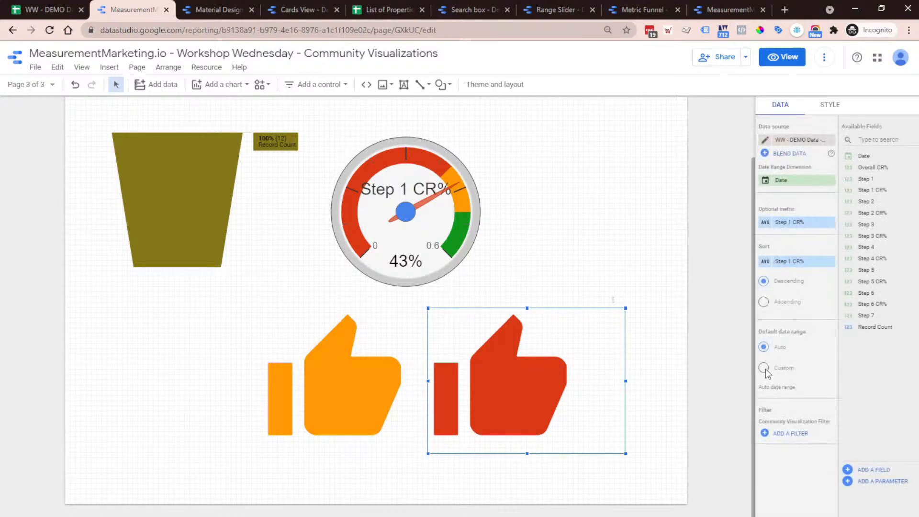
pyautogui.click(828, 104)
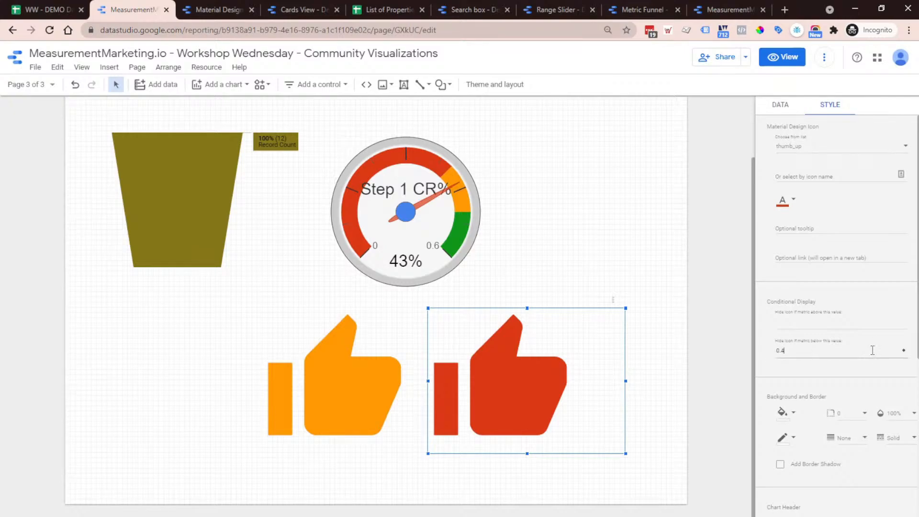
pyautogui.click(781, 104)
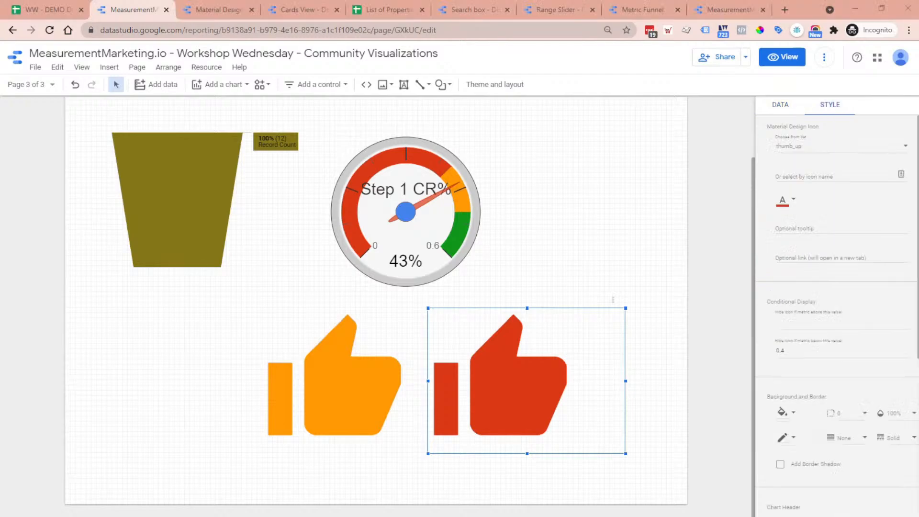
# Step: Clear the red thumbs-up icon's hide-below value and give it a hide-above threshold instead
pyautogui.doubleClick(793, 351)
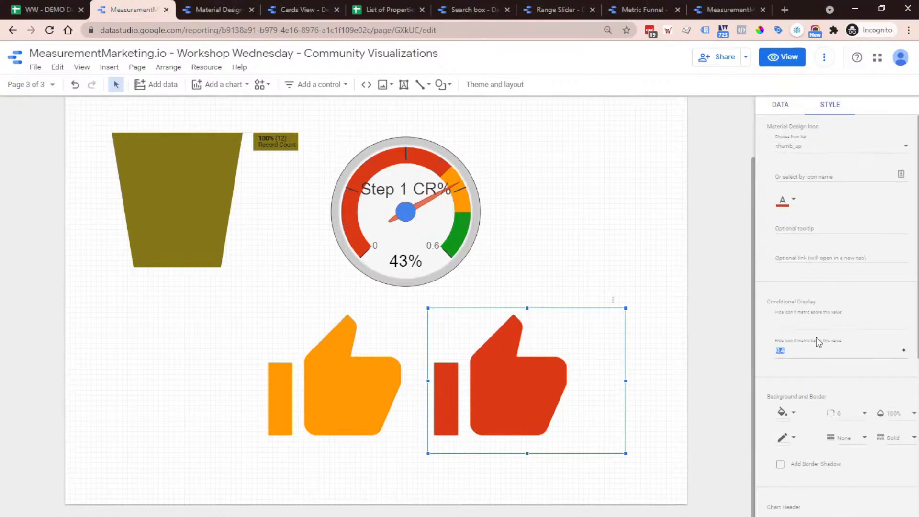
pyautogui.click(798, 323)
pyautogui.click(668, 346)
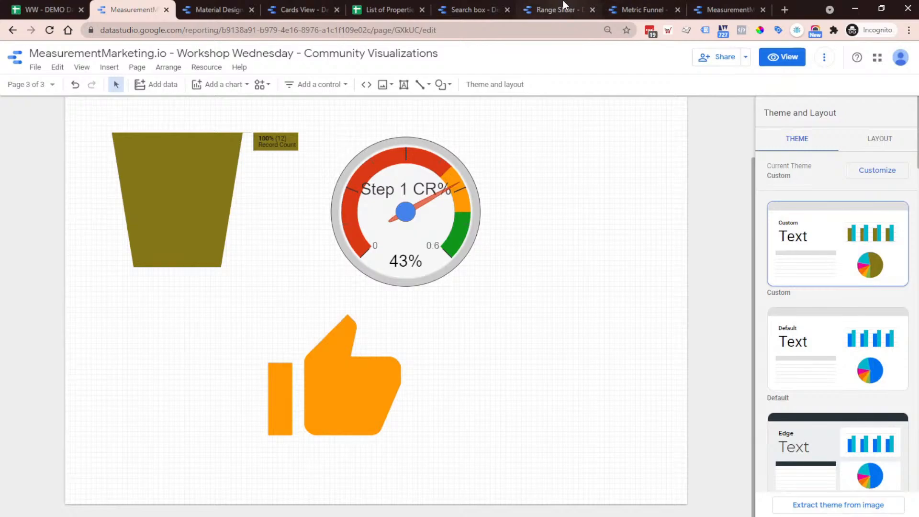
# Step: Examine the funnel page of the dashboard demo and the Material Design icon guide's steps for styling, conditional display and overlaying icons
pyautogui.click(711, 8)
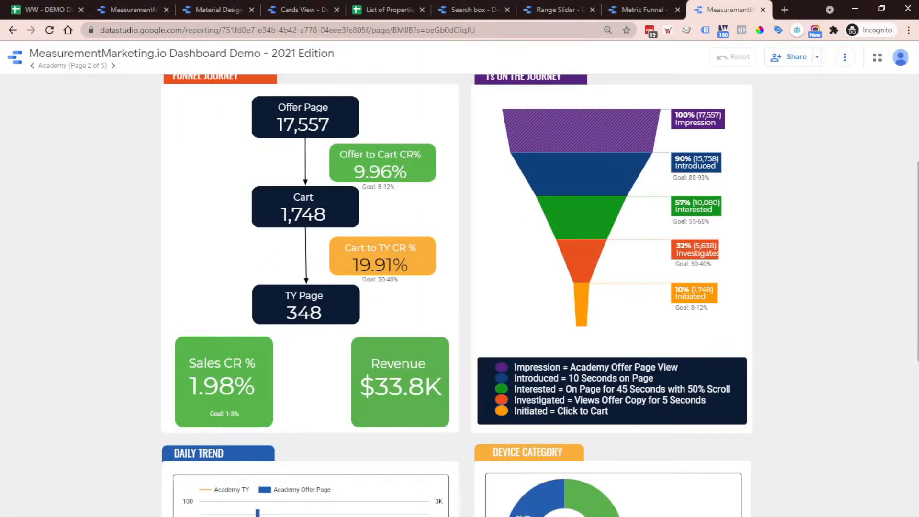
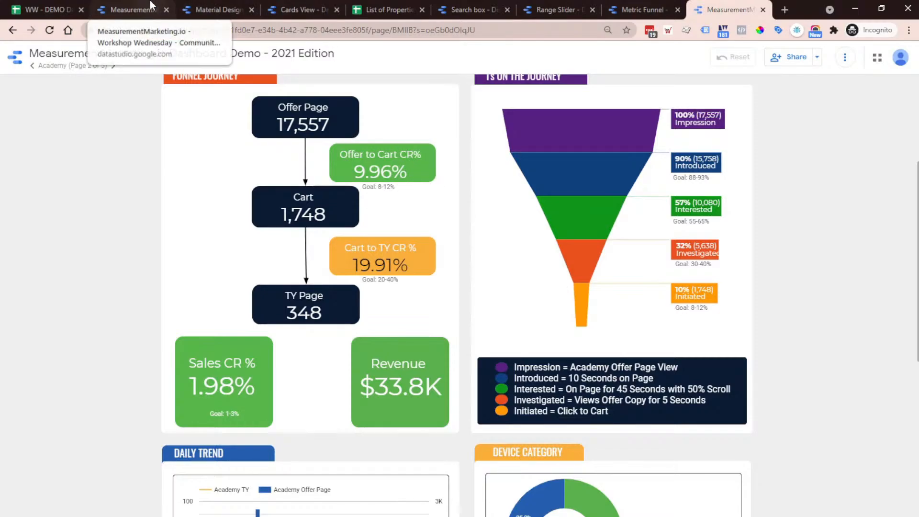
pyautogui.click(222, 8)
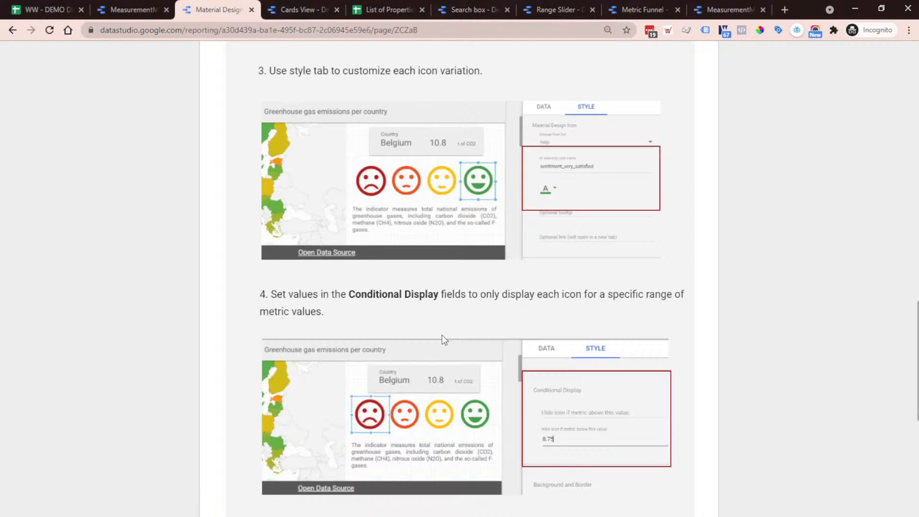
pyautogui.scroll(-8, 441, 335)
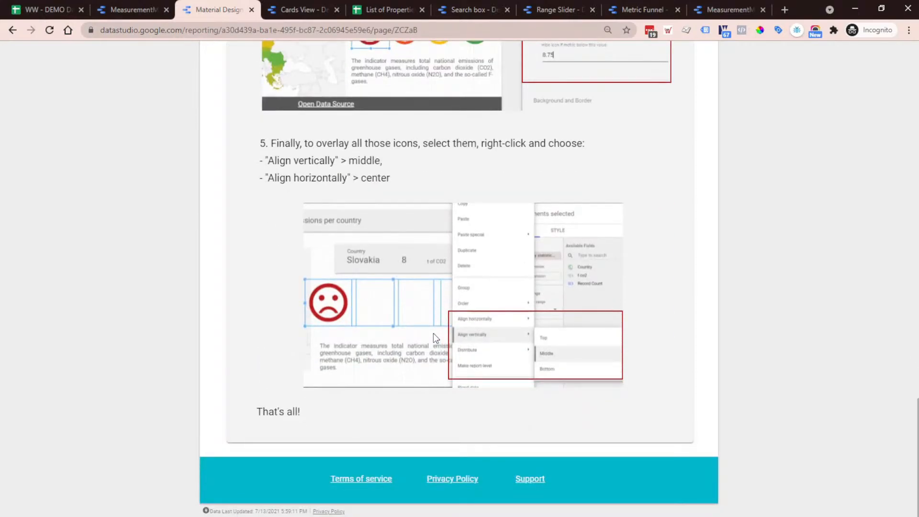
pyautogui.scroll(6, 432, 333)
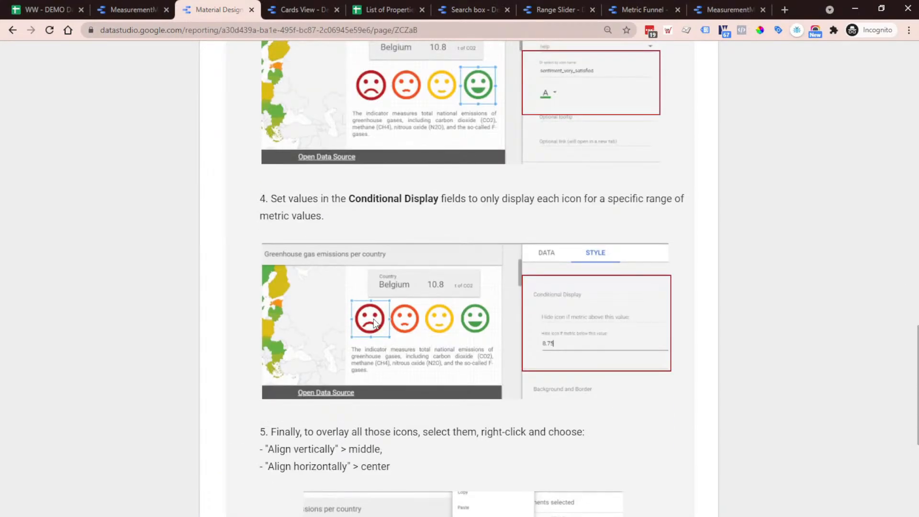
pyautogui.scroll(4, 380, 319)
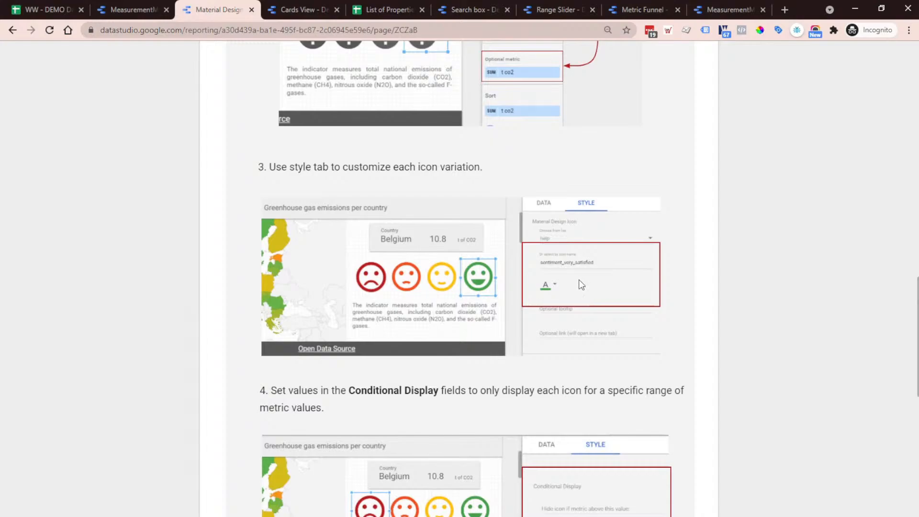
pyautogui.scroll(4, 548, 271)
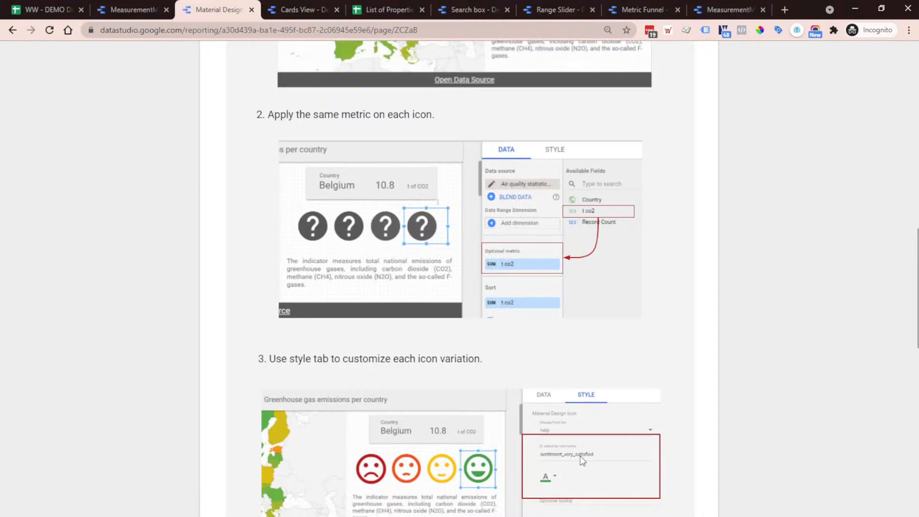
# Step: Return to the workshop report, open the full Community Gallery and browse its partner visualizations
pyautogui.click(143, 8)
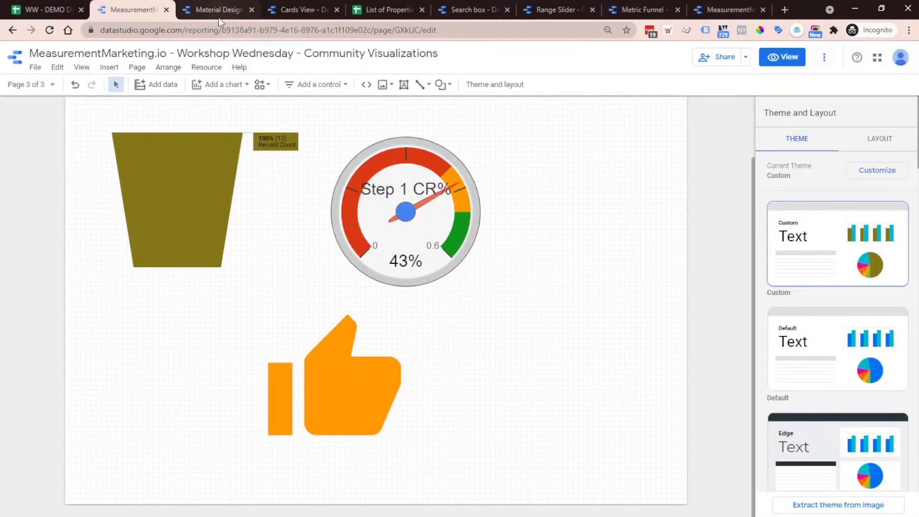
pyautogui.click(261, 85)
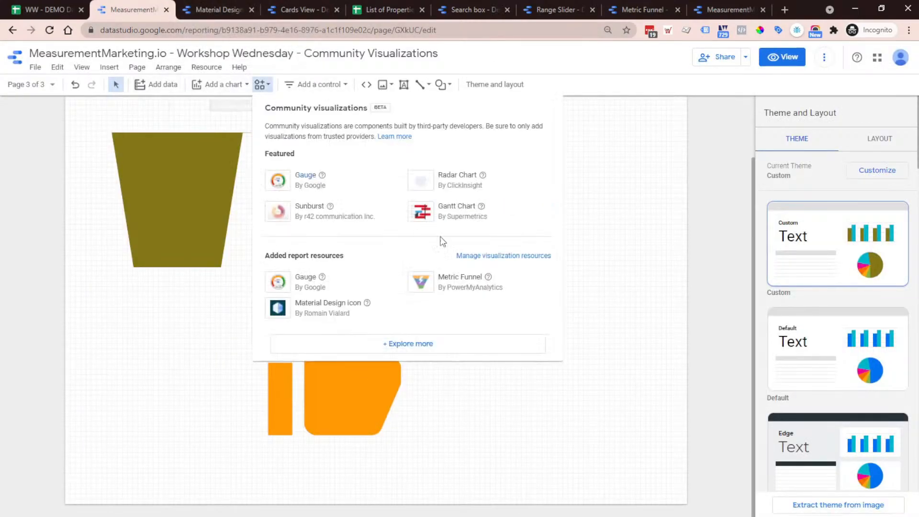
pyautogui.click(539, 342)
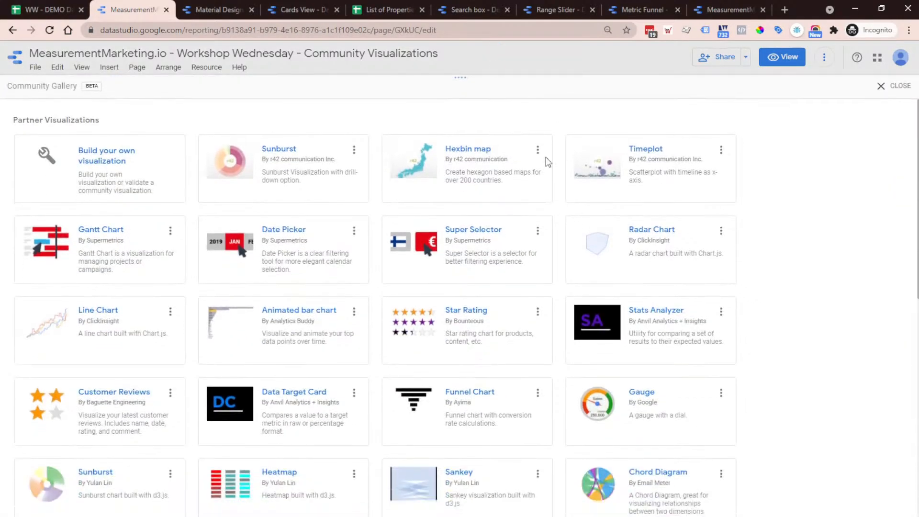
pyautogui.scroll(-5, 133, 273)
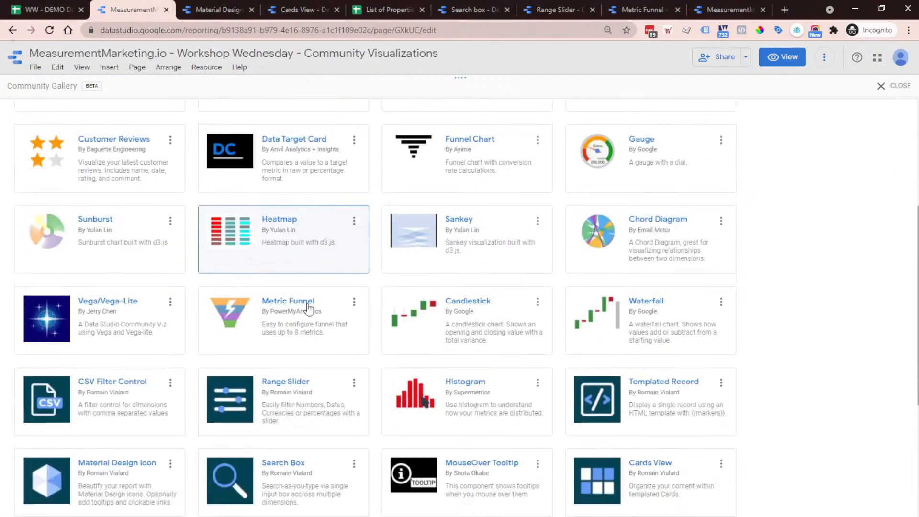
pyautogui.scroll(2, 335, 144)
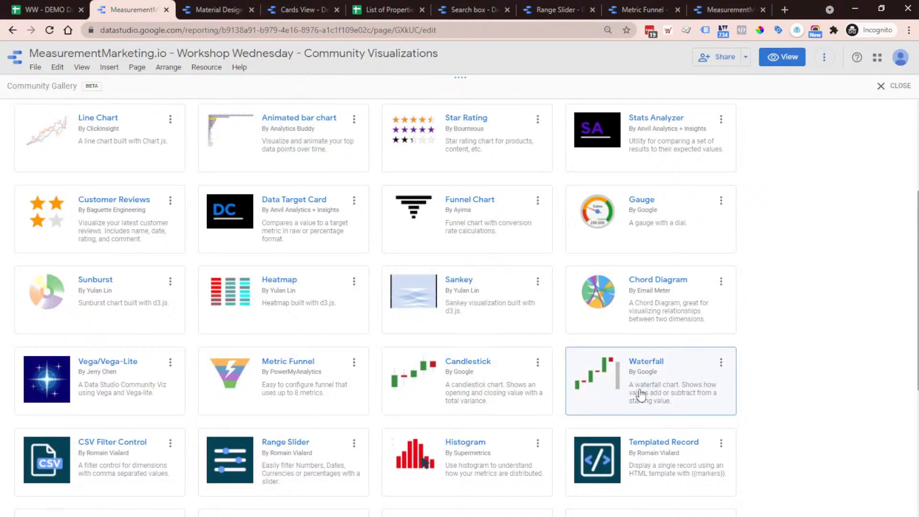
pyautogui.scroll(-4, 502, 365)
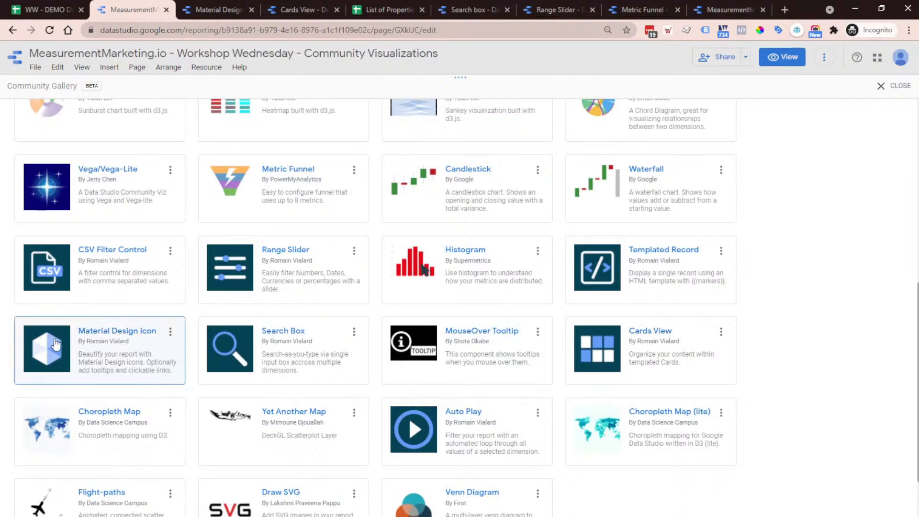
pyautogui.scroll(-2, 255, 311)
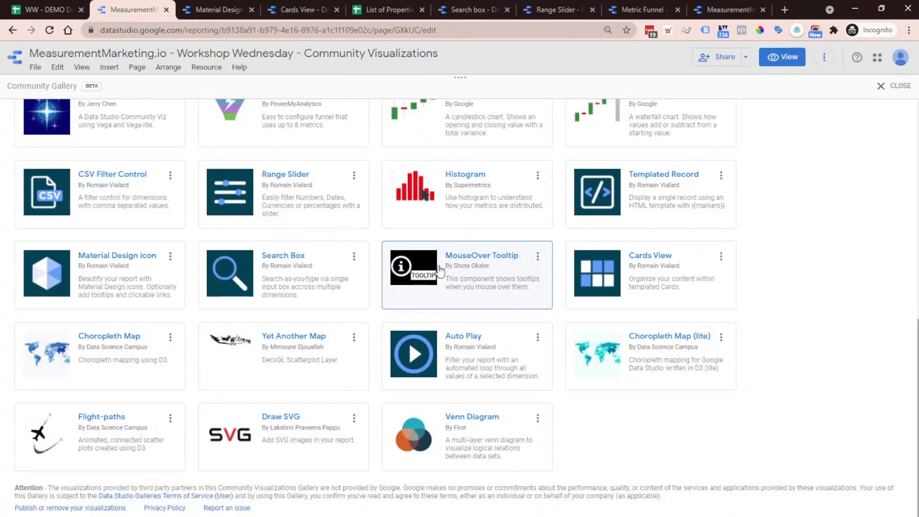
# Step: Open the Learn more report for the MouseOver Tooltip visualization and preview the tooltips on its sample icons
pyautogui.click(461, 284)
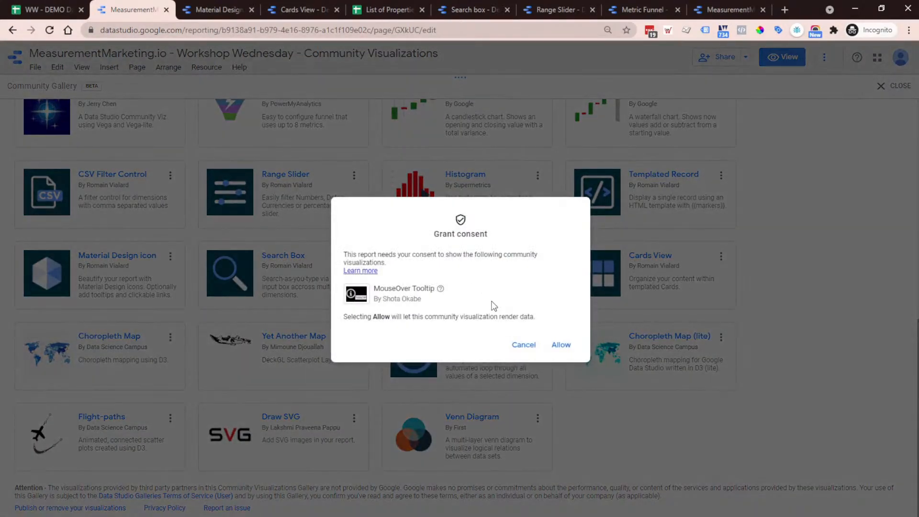
pyautogui.click(524, 345)
pyautogui.click(537, 257)
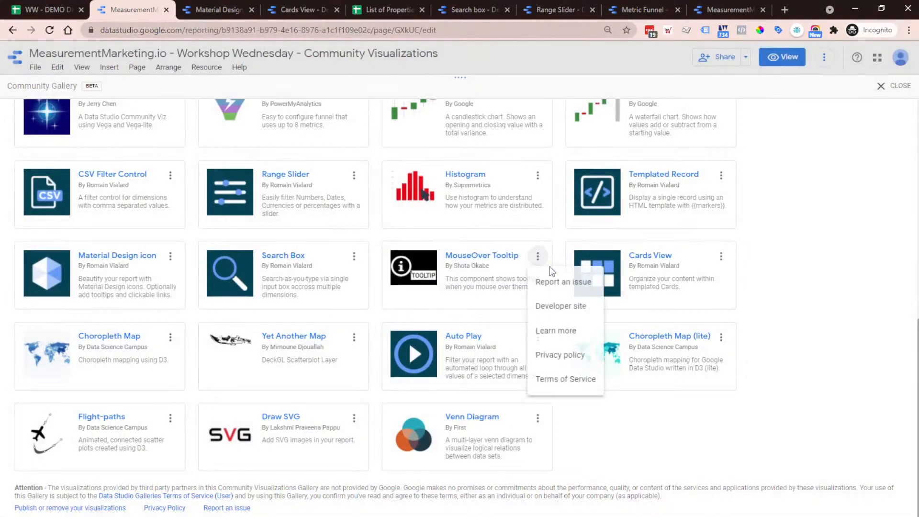
pyautogui.click(561, 331)
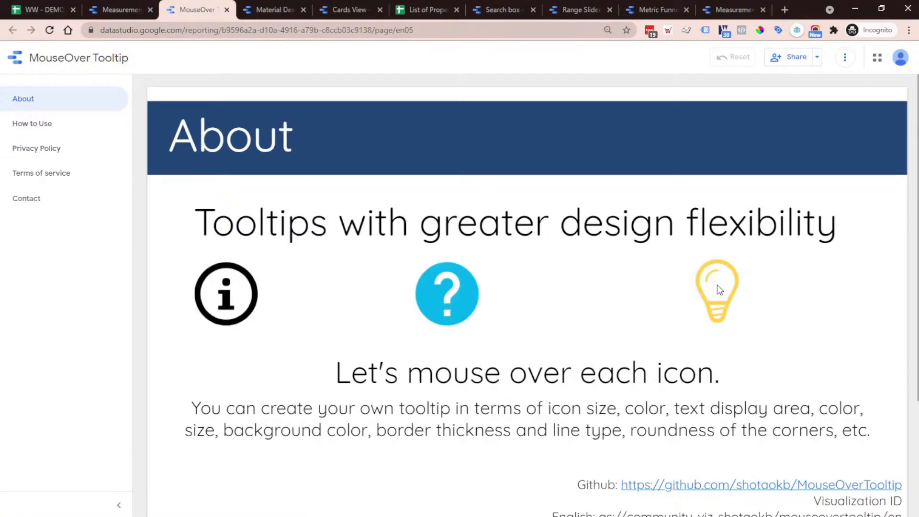
pyautogui.moveTo(718, 282)
pyautogui.moveTo(467, 290)
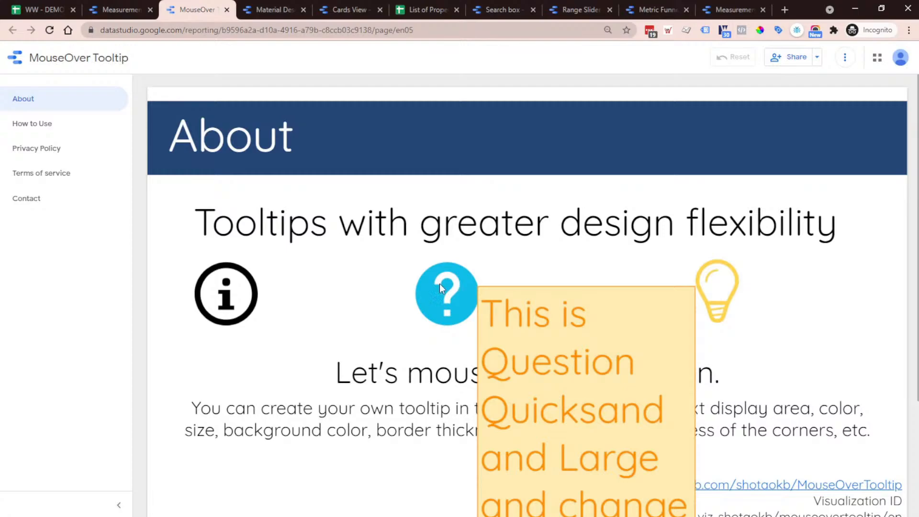
# Step: Look through the MouseOver Tooltip report's Privacy Policy, Terms of service, Contact and How to Use pages
pyautogui.click(86, 131)
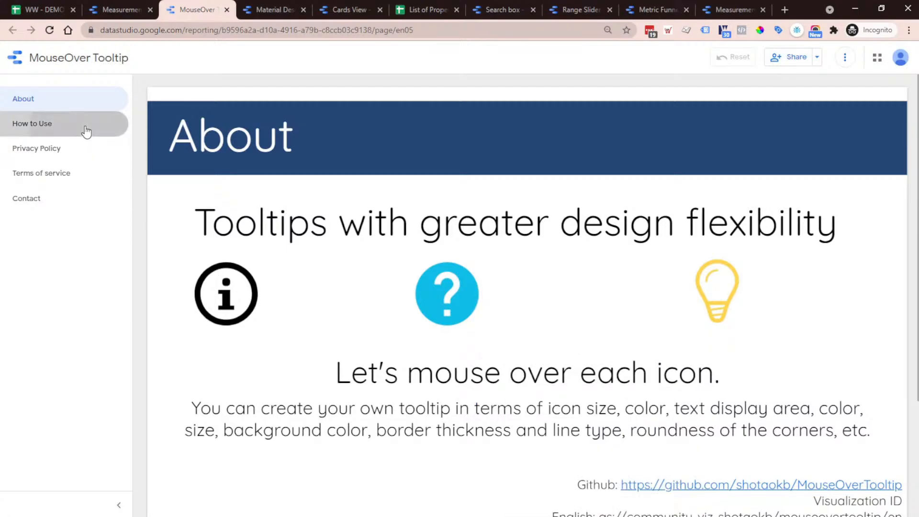
pyautogui.click(56, 152)
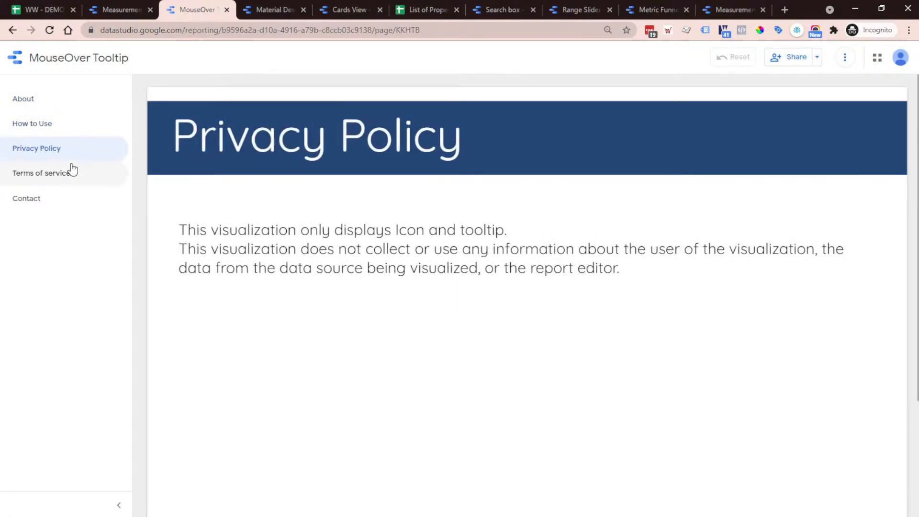
pyautogui.click(70, 172)
pyautogui.click(58, 207)
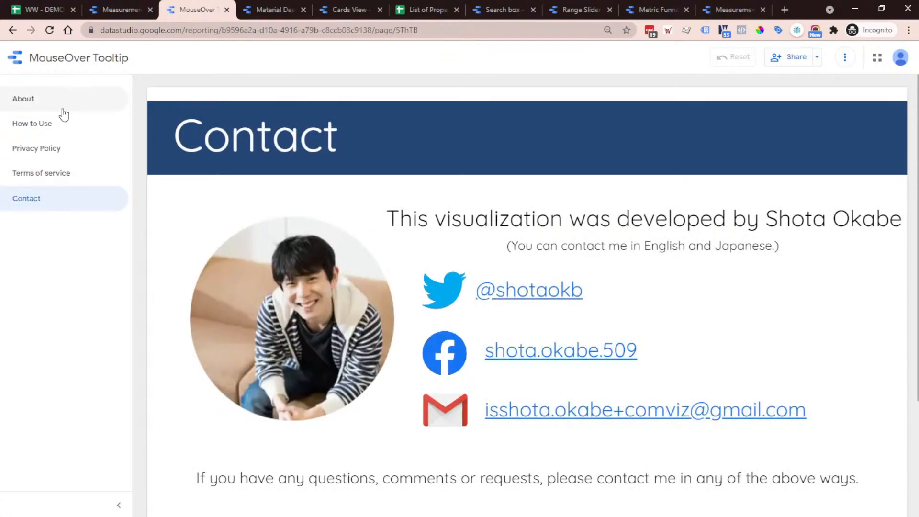
pyautogui.click(70, 125)
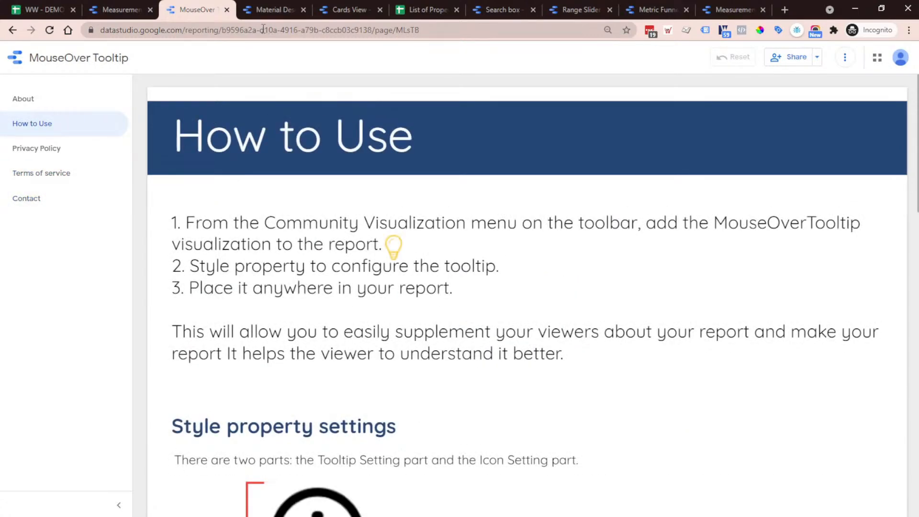
# Step: Return to the workshop report, add the MouseOver Tooltip visualization with consent allowed, and place it to the right of the gauge
pyautogui.click(122, 9)
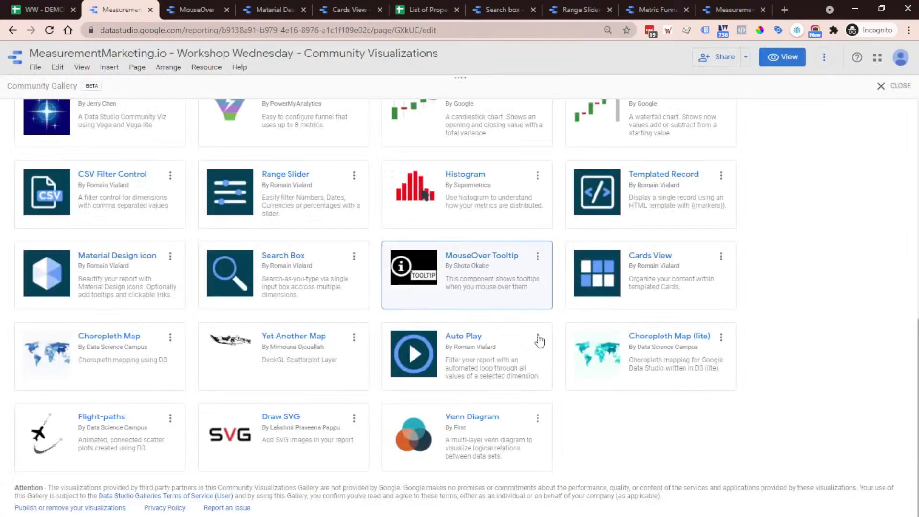
pyautogui.click(419, 283)
pyautogui.click(556, 346)
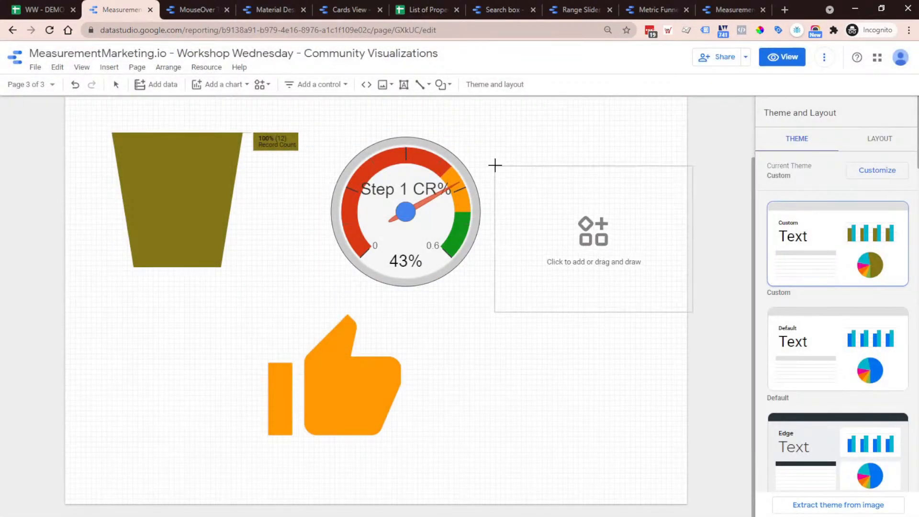
pyautogui.click(488, 163)
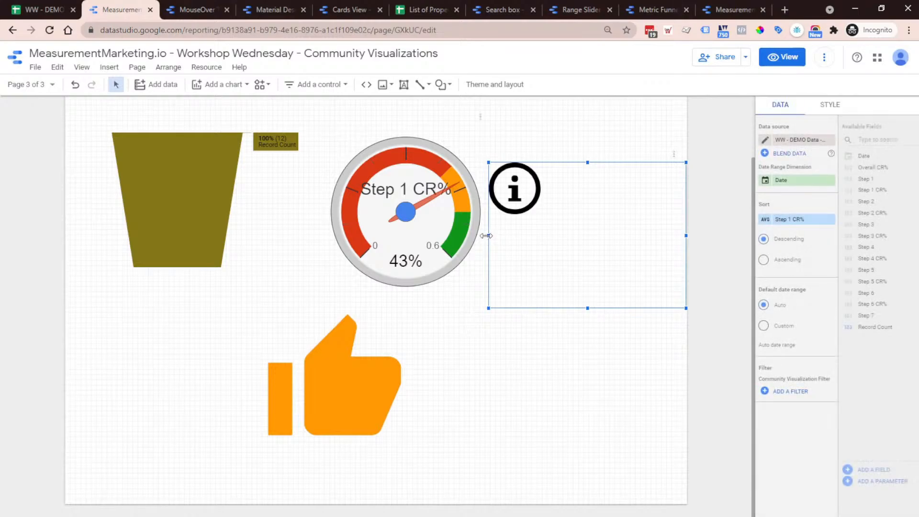
# Step: Shrink the MouseOver Tooltip's frame from its left, lower and right edges so it fits closely around the information icon
pyautogui.moveTo(487, 239); pyautogui.dragTo(586, 236)
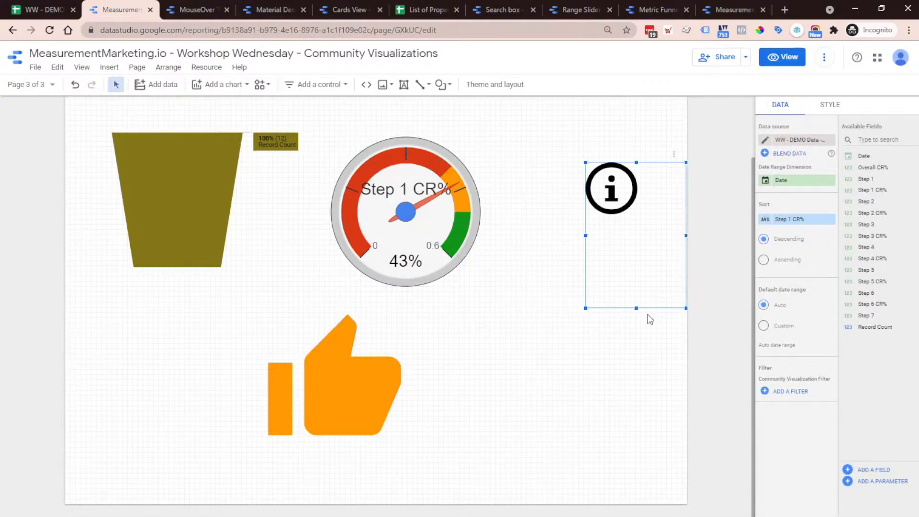
pyautogui.moveTo(636, 307); pyautogui.dragTo(642, 234)
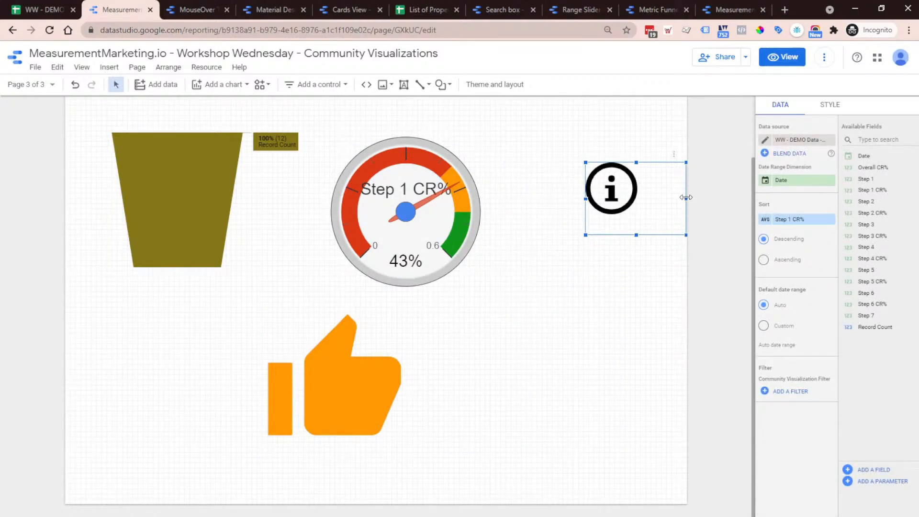
pyautogui.moveTo(686, 198); pyautogui.dragTo(644, 199)
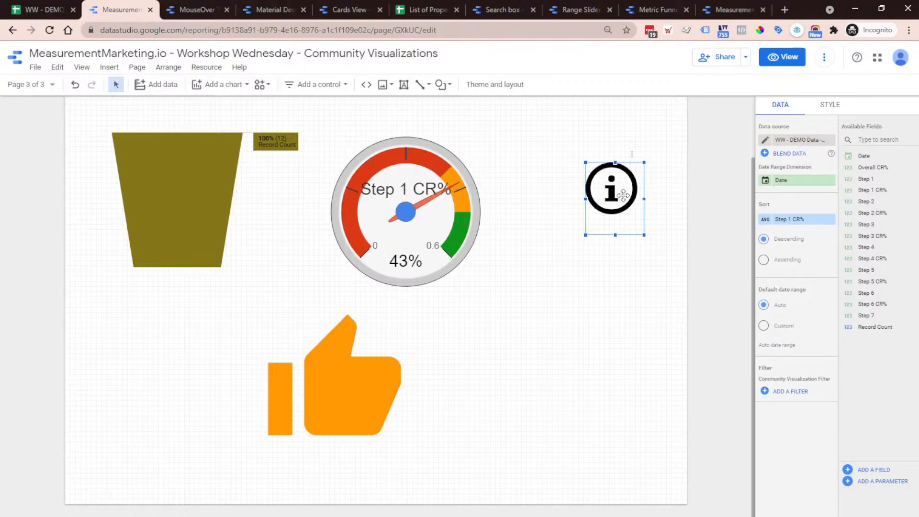
# Step: Set the tooltip's icon to Question(?) and extend its text to "Input Tooltip Text this is testing the tool"
pyautogui.click(832, 114)
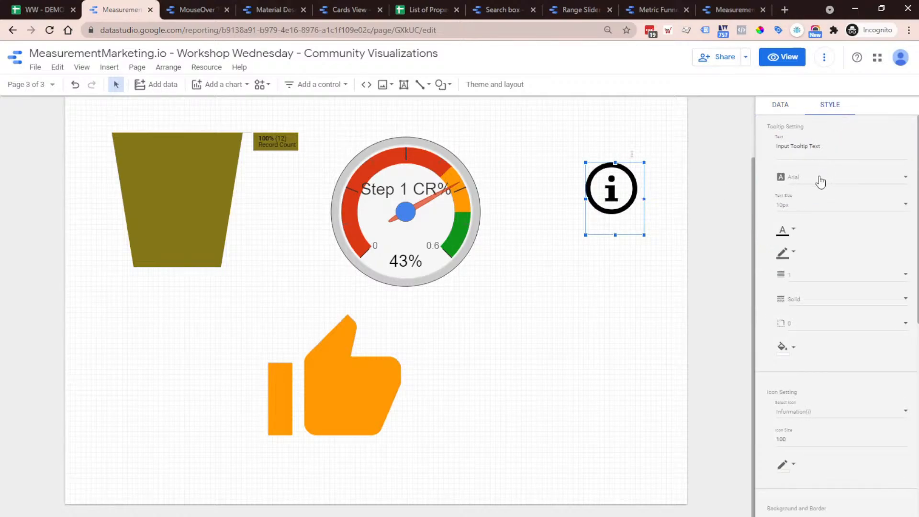
pyautogui.click(823, 154)
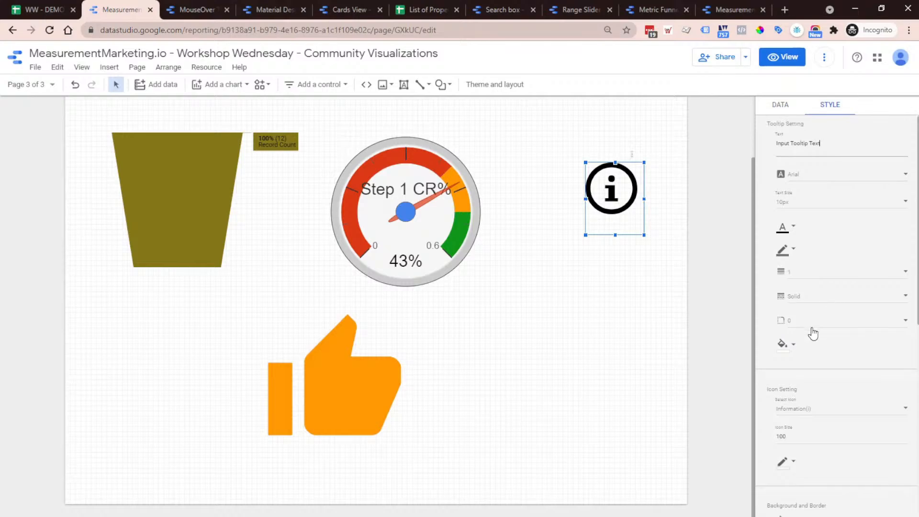
pyautogui.scroll(-6, 832, 344)
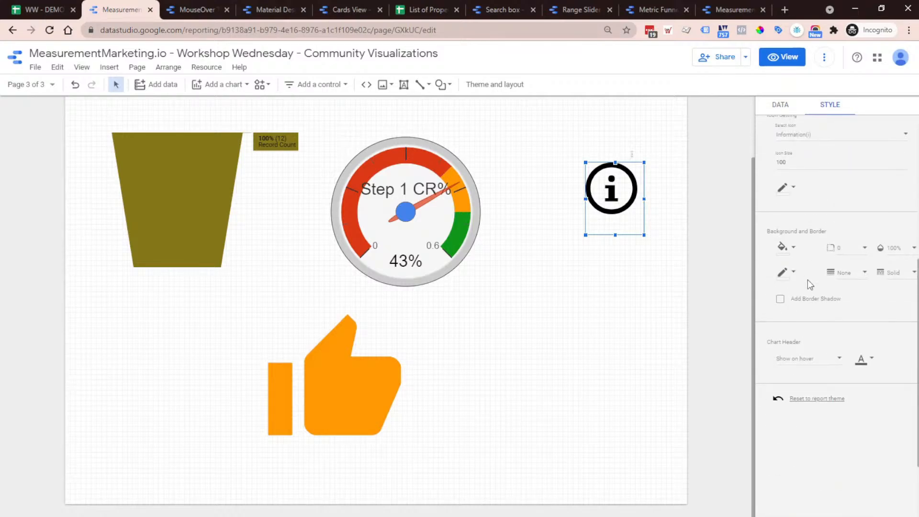
pyautogui.scroll(4, 808, 281)
pyautogui.click(828, 326)
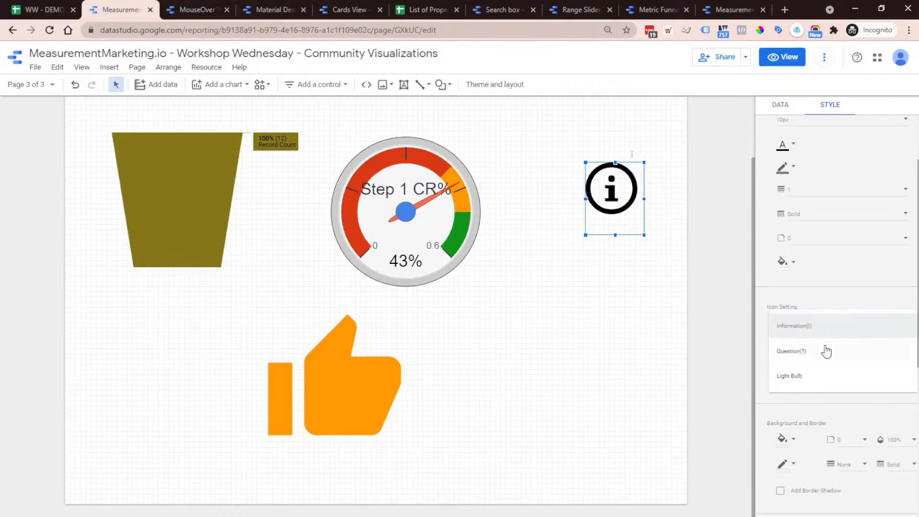
pyautogui.click(823, 351)
pyautogui.scroll(2, 810, 300)
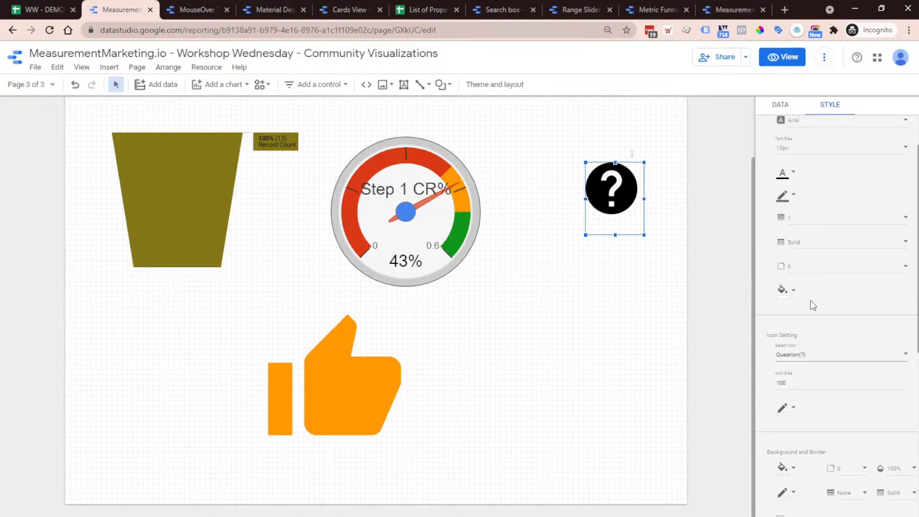
pyautogui.click(825, 150)
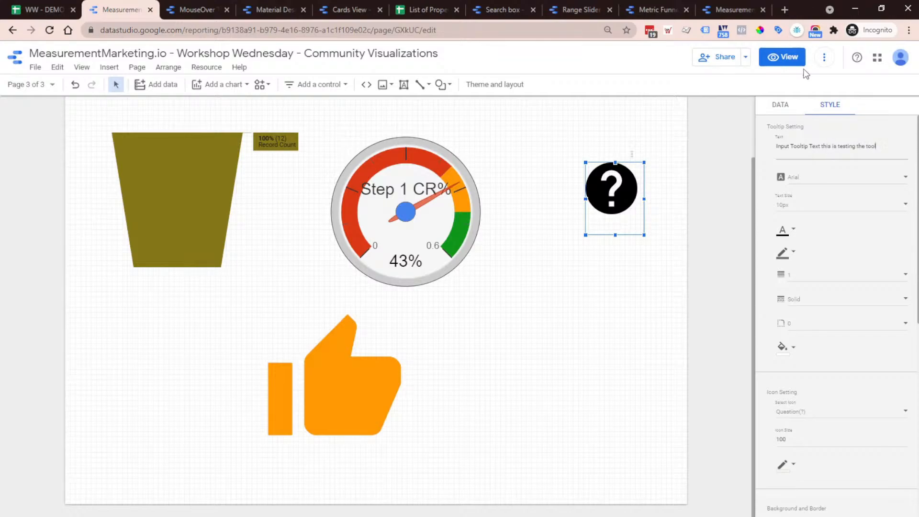
# Step: Preview the question icon's tooltip in the report's view mode and return to editing
pyautogui.click(782, 57)
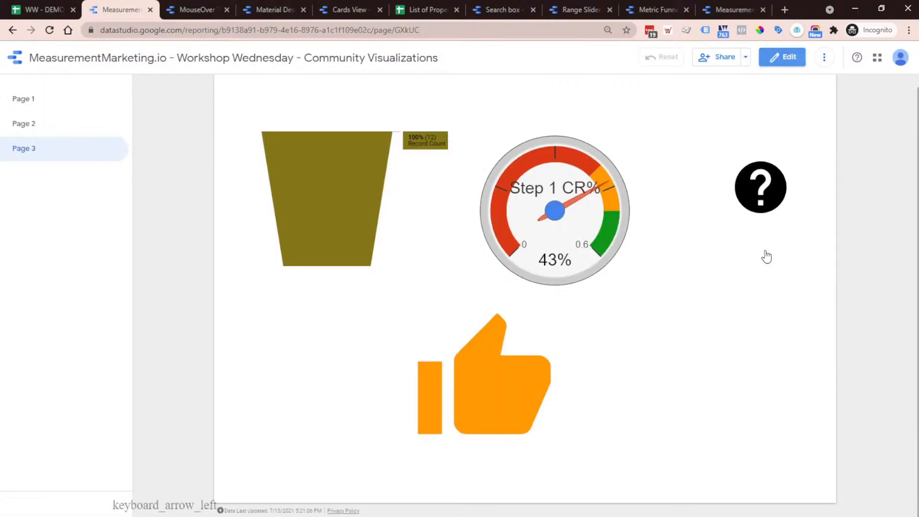
pyautogui.moveTo(768, 197)
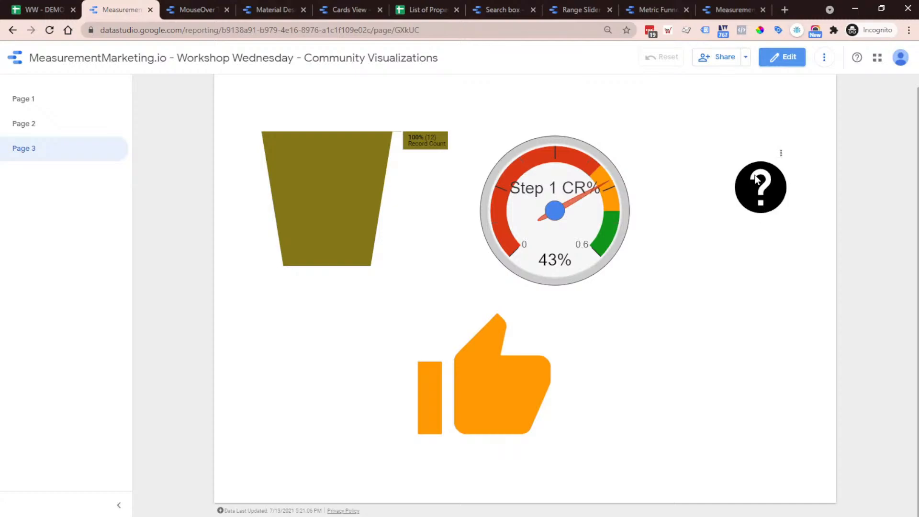
pyautogui.moveTo(755, 178)
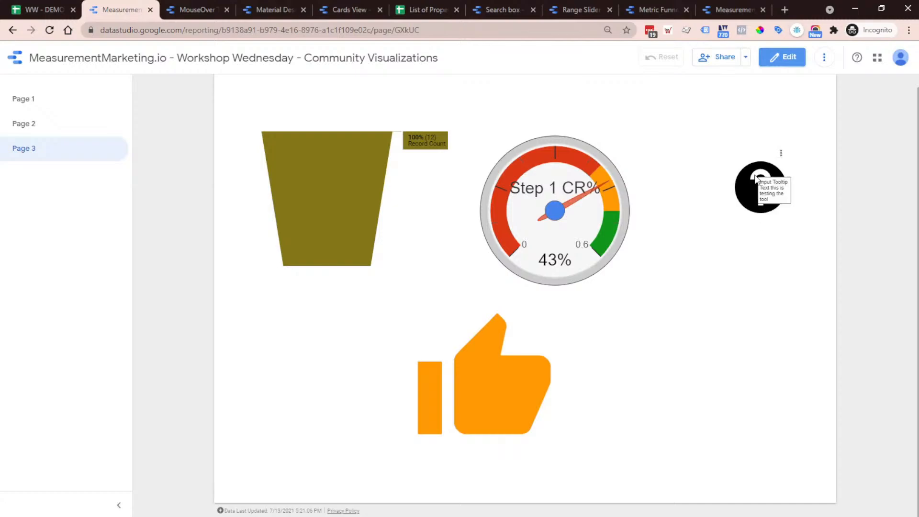
pyautogui.click(776, 58)
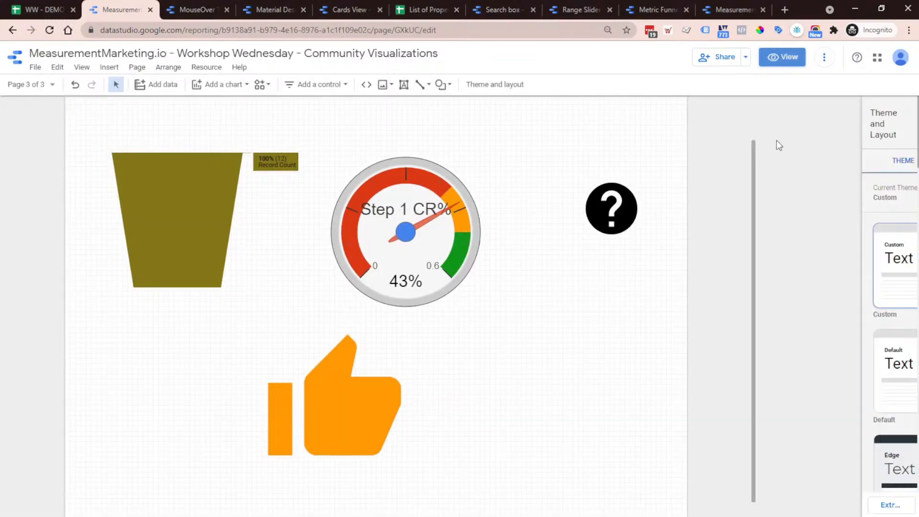
# Step: Widen the question icon's frame toward the gauge and review its style settings
pyautogui.click(622, 204)
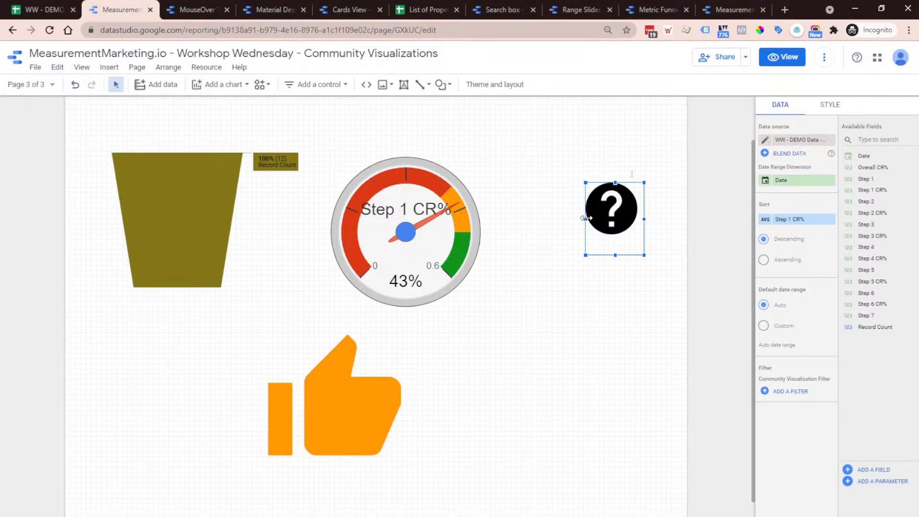
pyautogui.moveTo(586, 218); pyautogui.dragTo(541, 219)
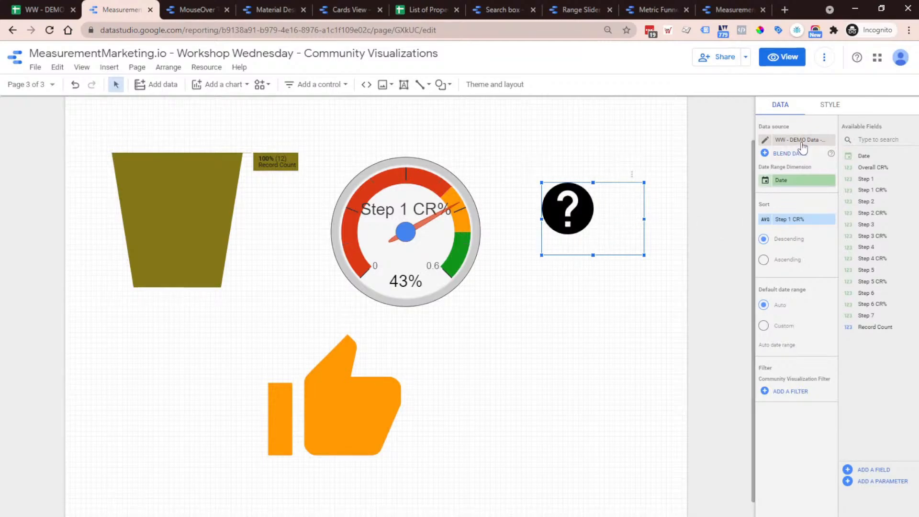
pyautogui.click(834, 104)
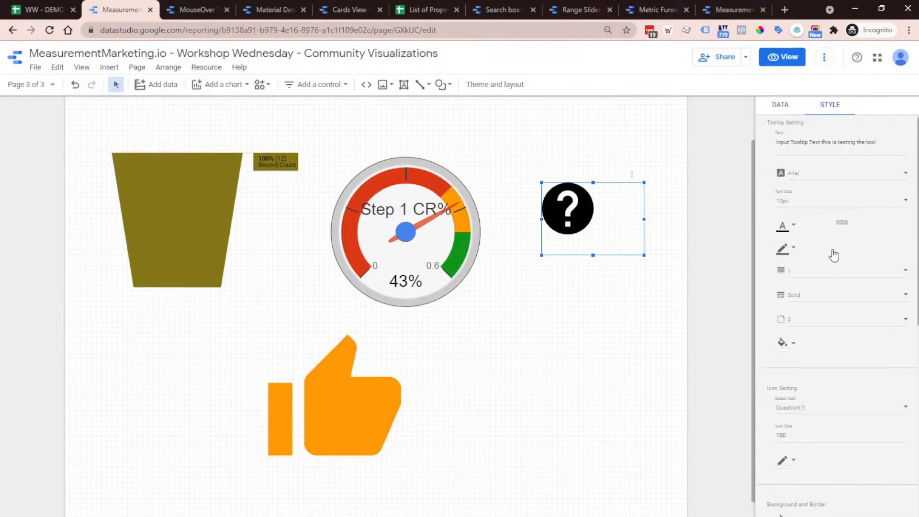
pyautogui.scroll(-10, 834, 256)
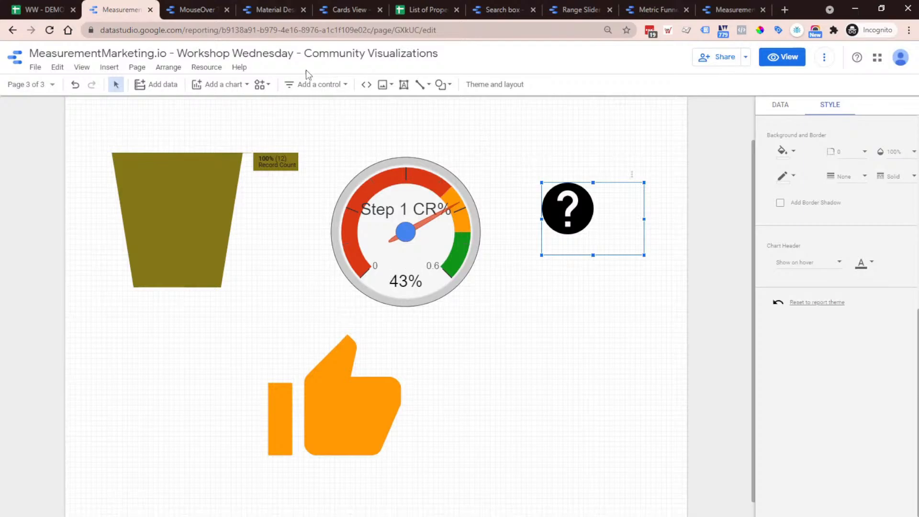
# Step: Open the full Community Gallery, enlarge it and look through its partner visualizations
pyautogui.click(263, 84)
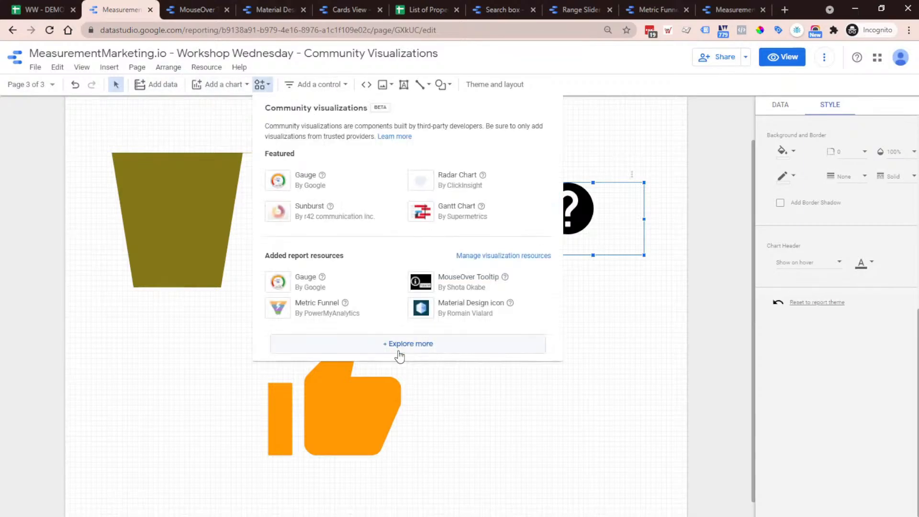
pyautogui.click(398, 352)
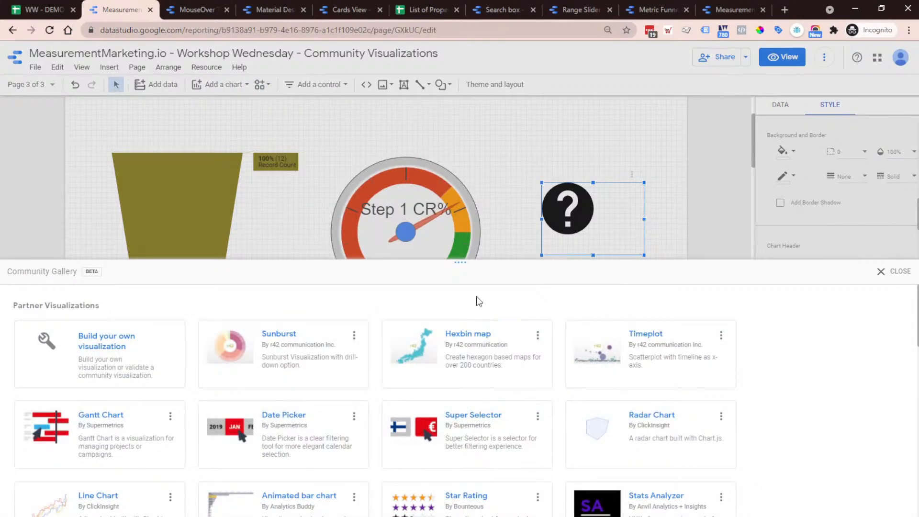
pyautogui.click(463, 265)
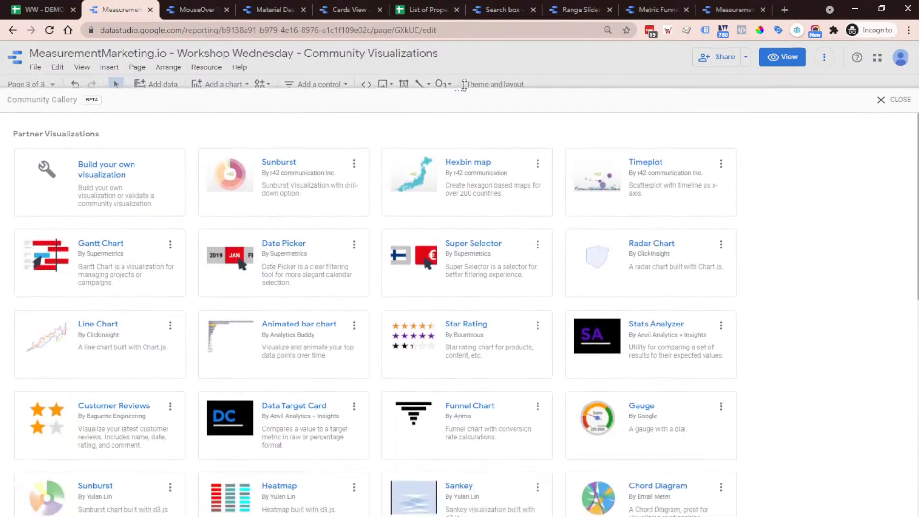
pyautogui.scroll(-10, 564, 358)
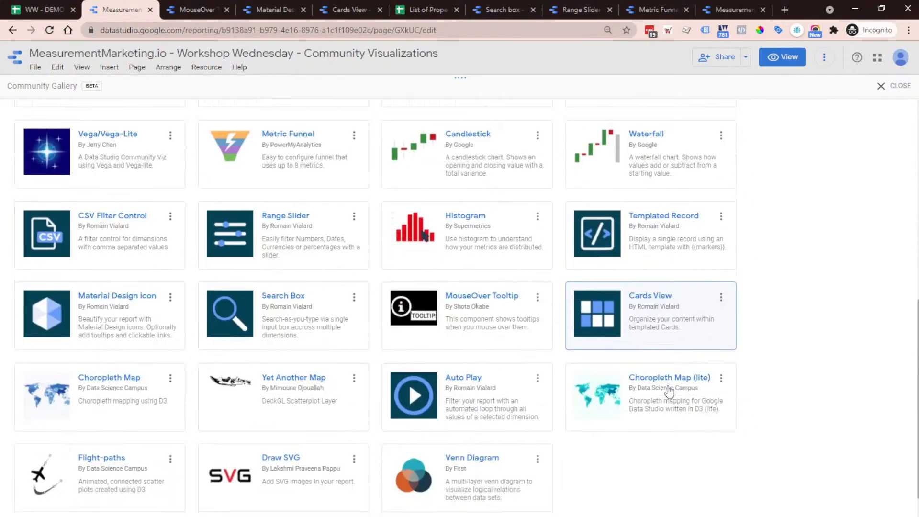
pyautogui.scroll(12, 560, 504)
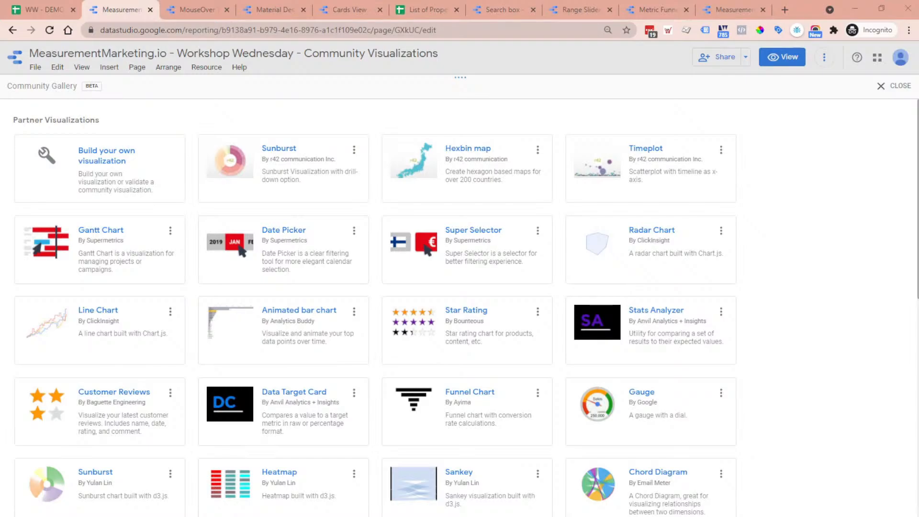
# Step: Bring in the Data Studio Report Gallery window, browse its Community Visualizations reports, and return to the workshop report's Community Gallery
pyautogui.moveTo(918, 144); pyautogui.dragTo(282, 1)
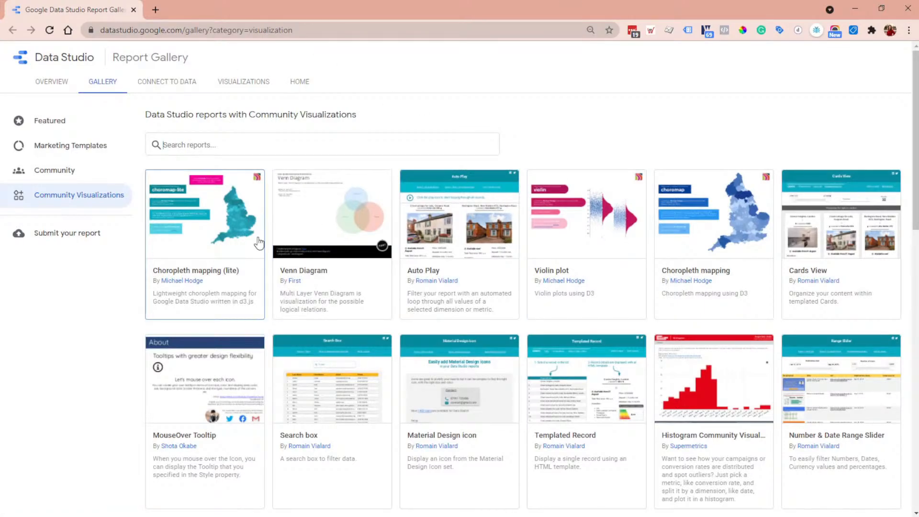
pyautogui.scroll(-12, 777, 269)
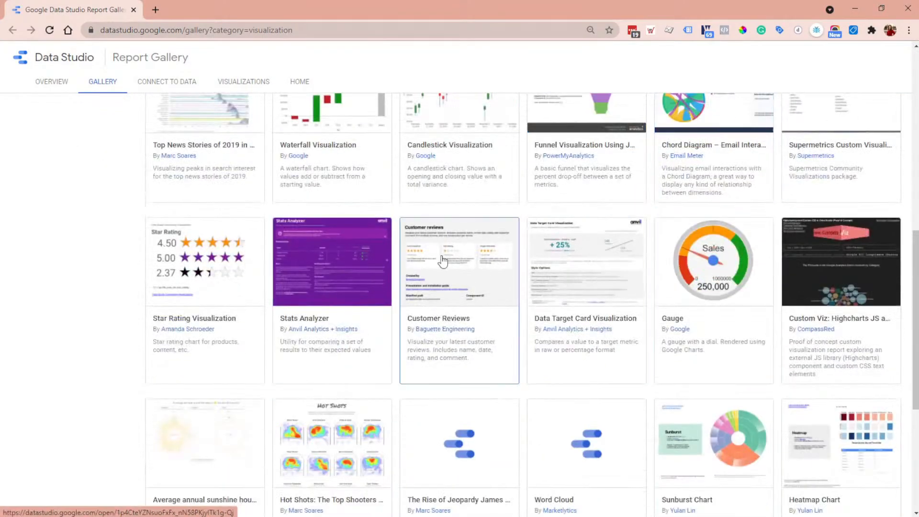
pyautogui.scroll(-4, 742, 273)
pyautogui.scroll(20, 711, 282)
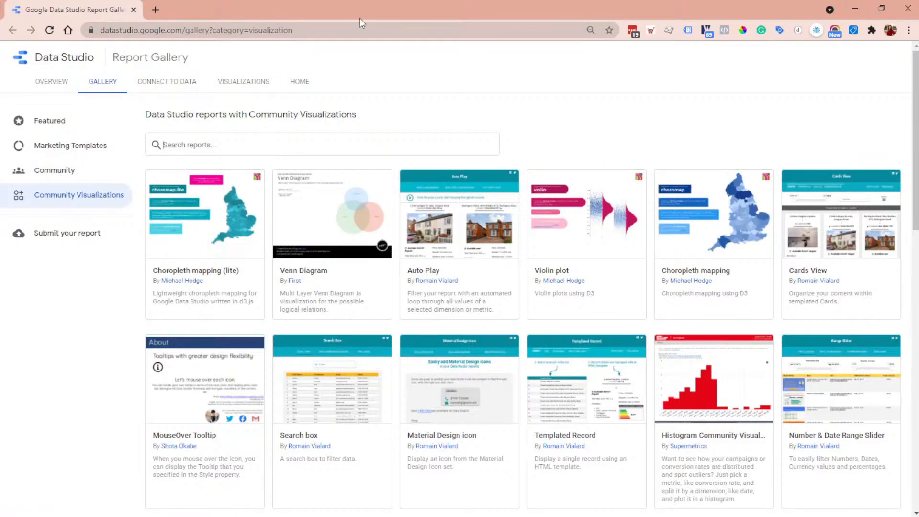
pyautogui.moveTo(360, 18); pyautogui.dragTo(918, 120)
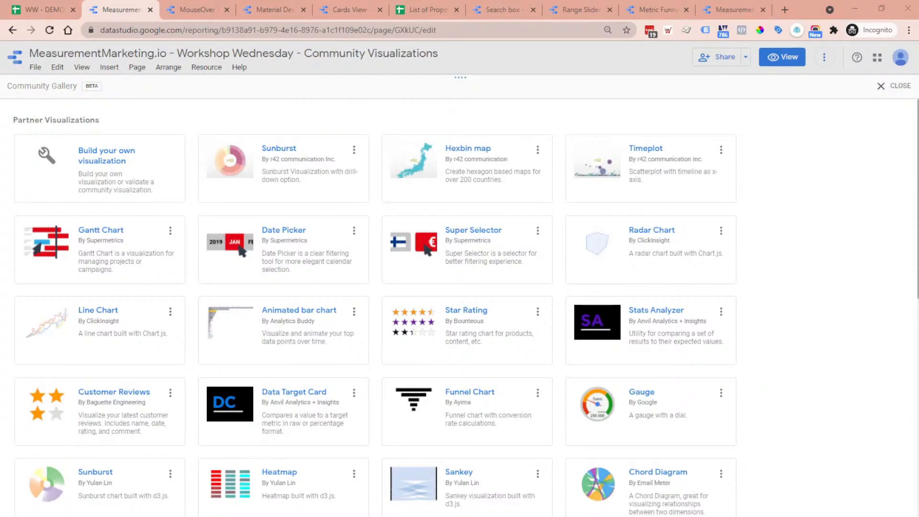
pyautogui.scroll(-10, 373, 306)
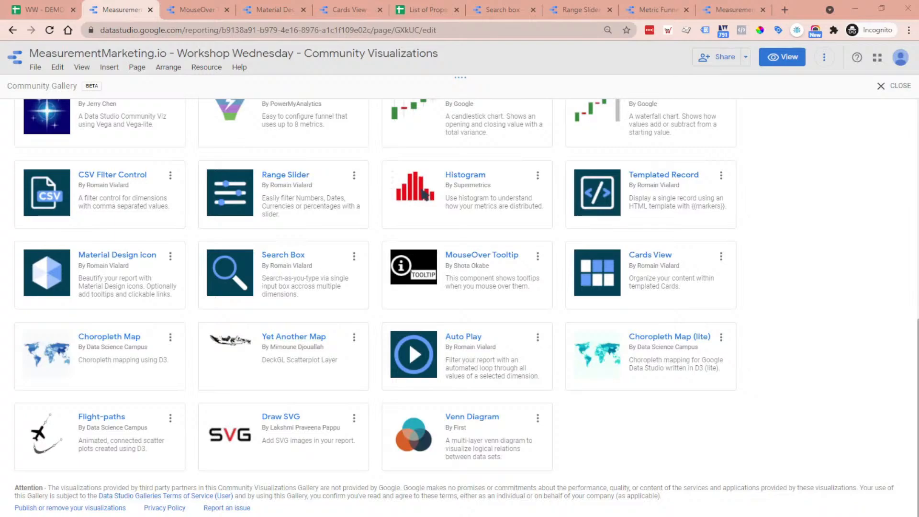
# Step: Bring the blog.siavak.com article window on Custom Google Fonts in Data Studio over the report and look over its introduction
pyautogui.moveTo(916, 151); pyautogui.dragTo(245, 50)
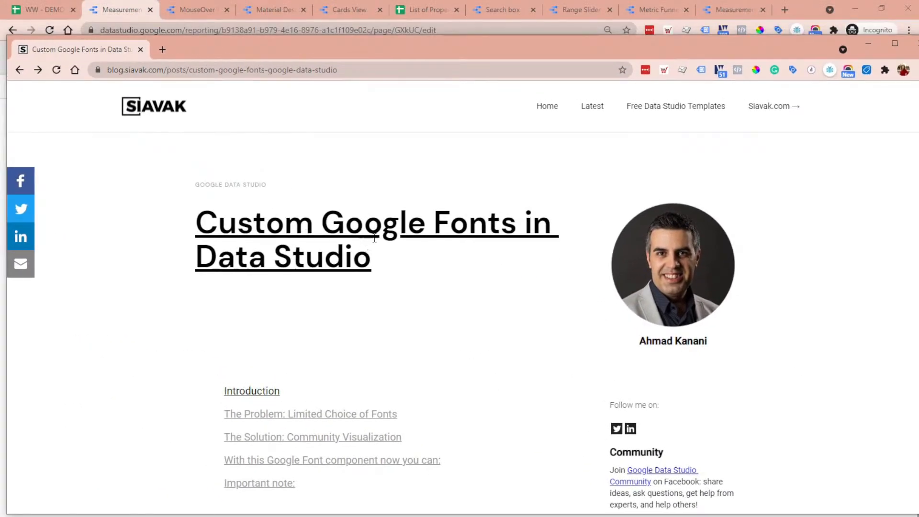
pyautogui.moveTo(419, 52); pyautogui.dragTo(411, 24)
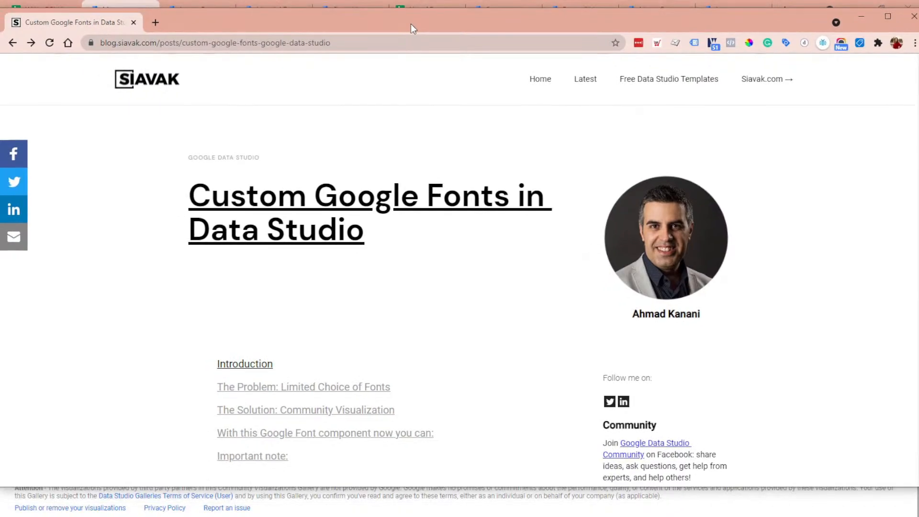
pyautogui.scroll(-6, 395, 282)
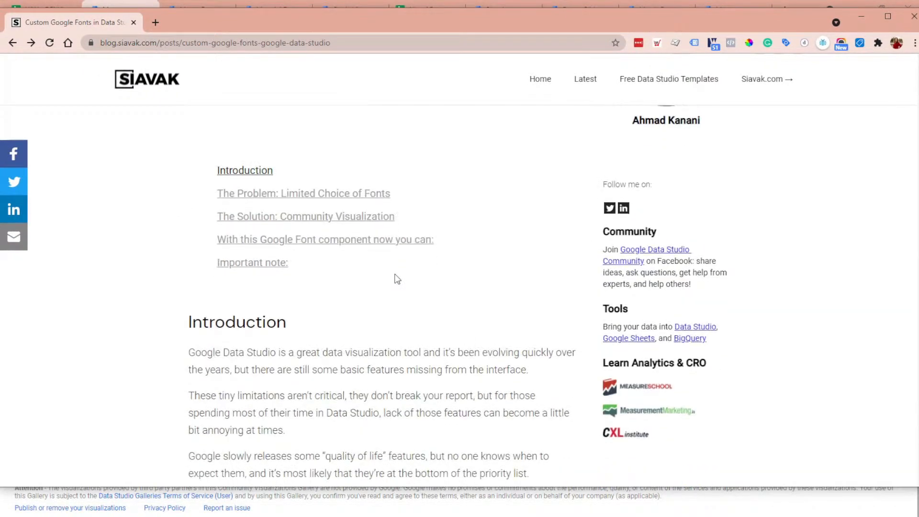
pyautogui.scroll(6, 396, 271)
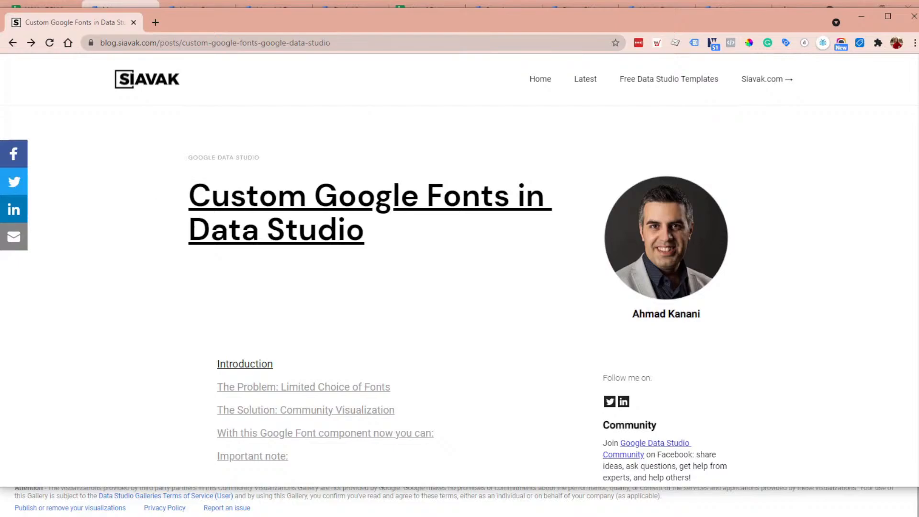
pyautogui.scroll(-4, 198, 221)
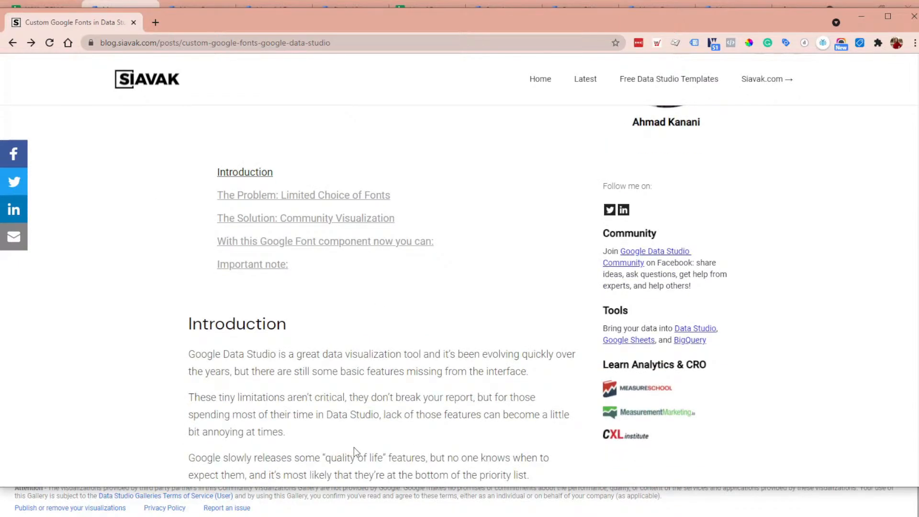
pyautogui.scroll(4, 354, 447)
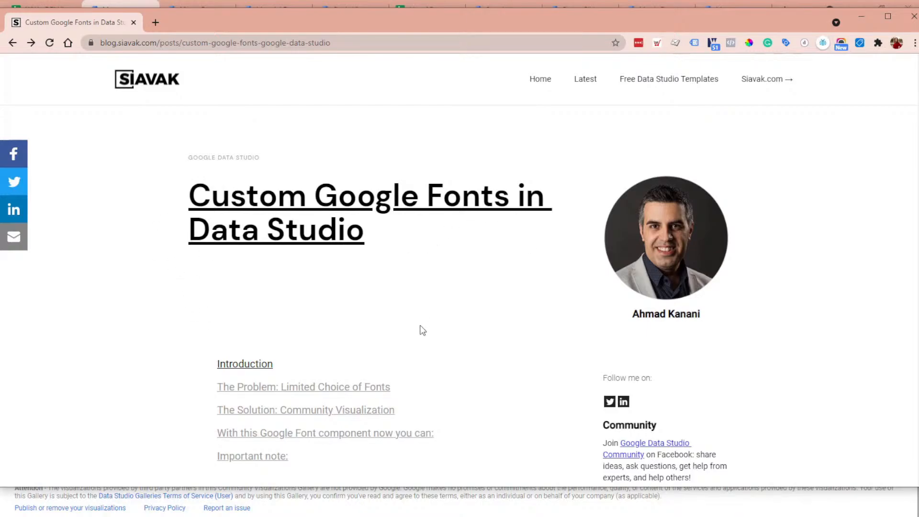
# Step: Read through the article's Google Fonts samples, the Community Visualization solution and the styled text examples
pyautogui.scroll(-15, 421, 328)
pyautogui.scroll(-2, 421, 329)
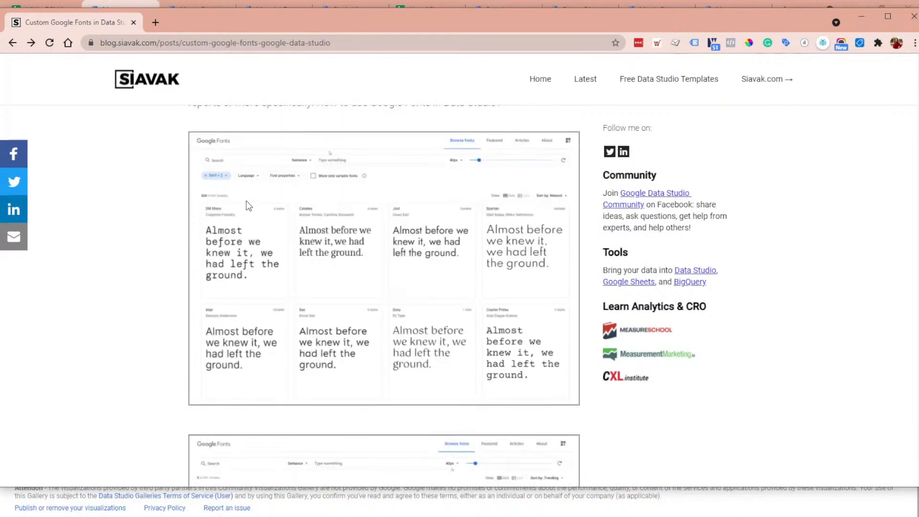
pyautogui.scroll(2, 247, 201)
pyautogui.scroll(-7, 359, 306)
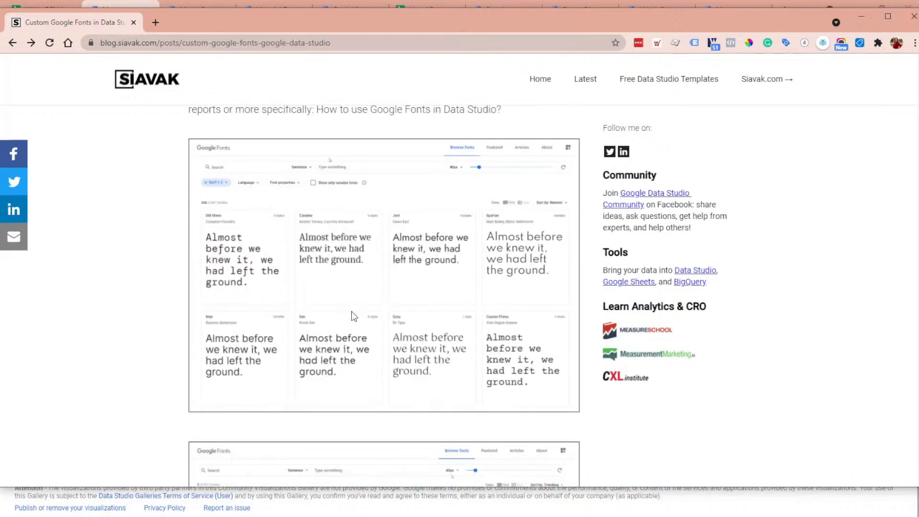
pyautogui.scroll(-8, 453, 382)
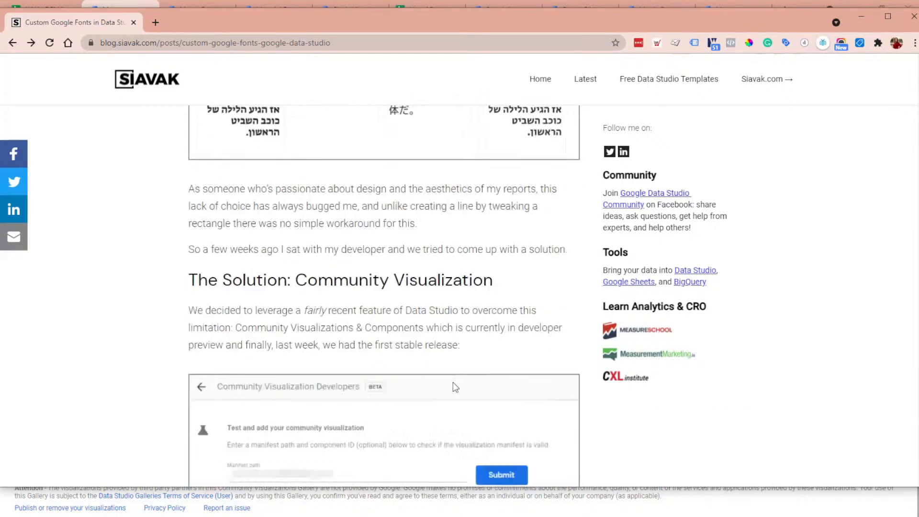
pyautogui.scroll(1, 348, 320)
pyautogui.scroll(-1, 349, 325)
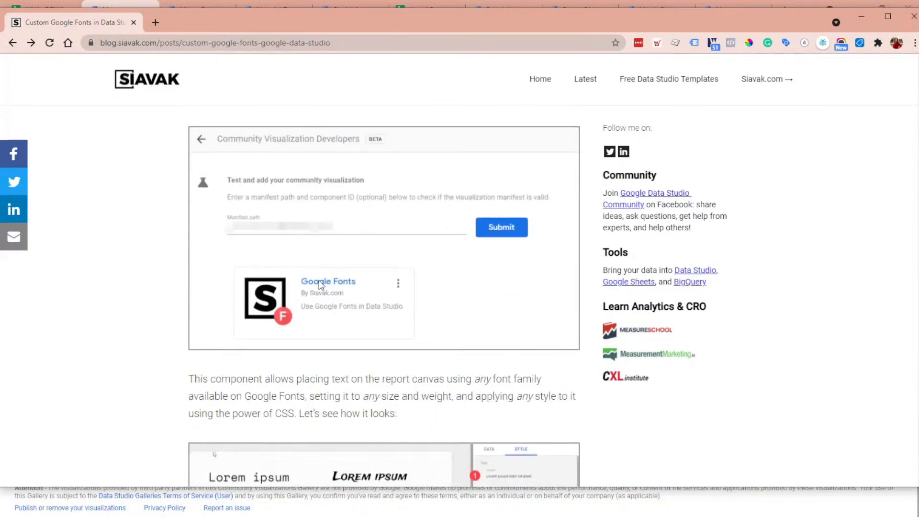
pyautogui.scroll(-12, 268, 292)
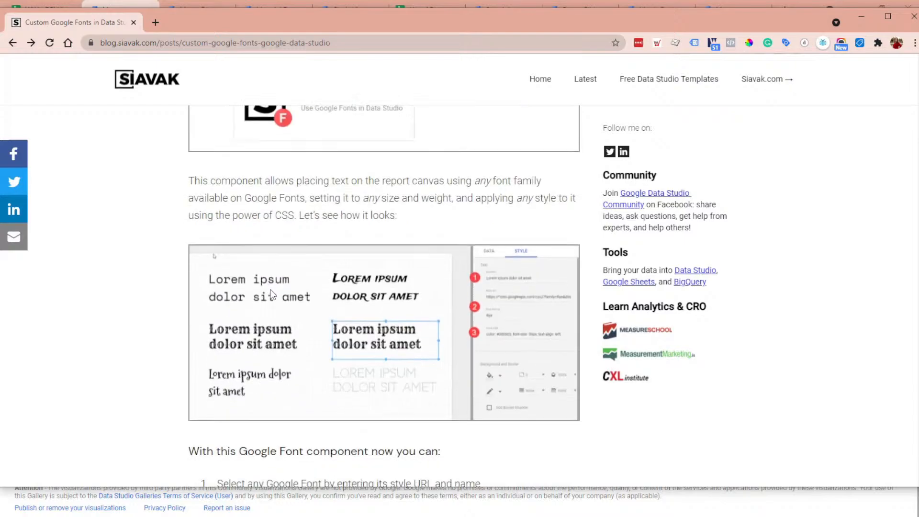
pyautogui.scroll(-8, 270, 292)
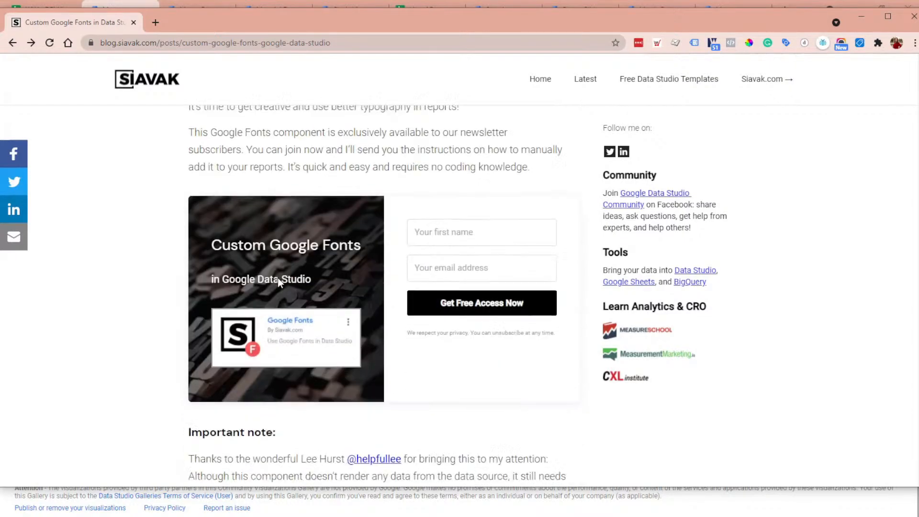
# Step: Review the article's sign-up form, important note on Community Visualization Access and comments, and return to its title
pyautogui.scroll(-2, 535, 412)
pyautogui.scroll(-6, 535, 412)
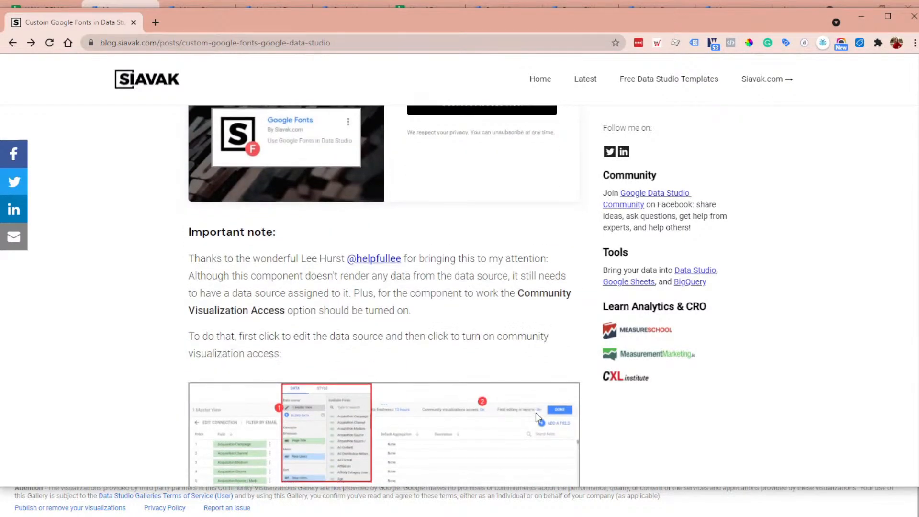
pyautogui.scroll(-5, 535, 412)
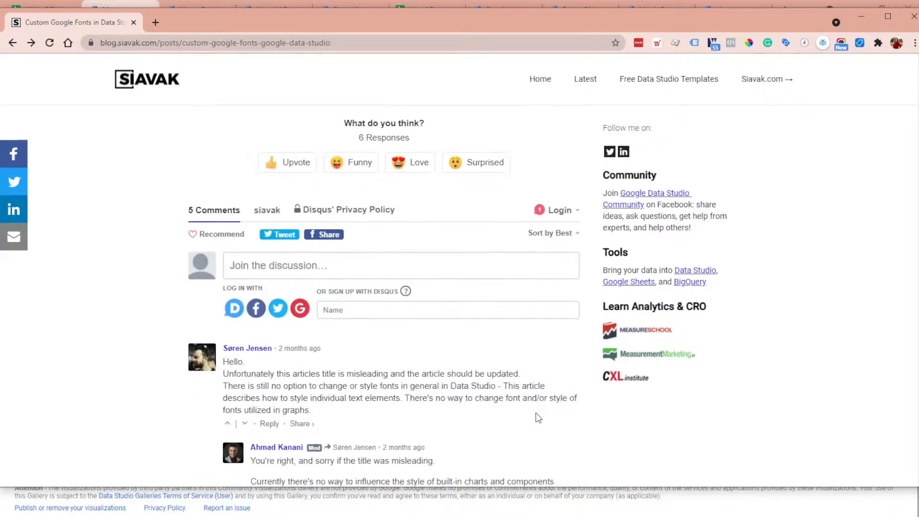
pyautogui.scroll(1, 365, 345)
pyautogui.scroll(20, 356, 340)
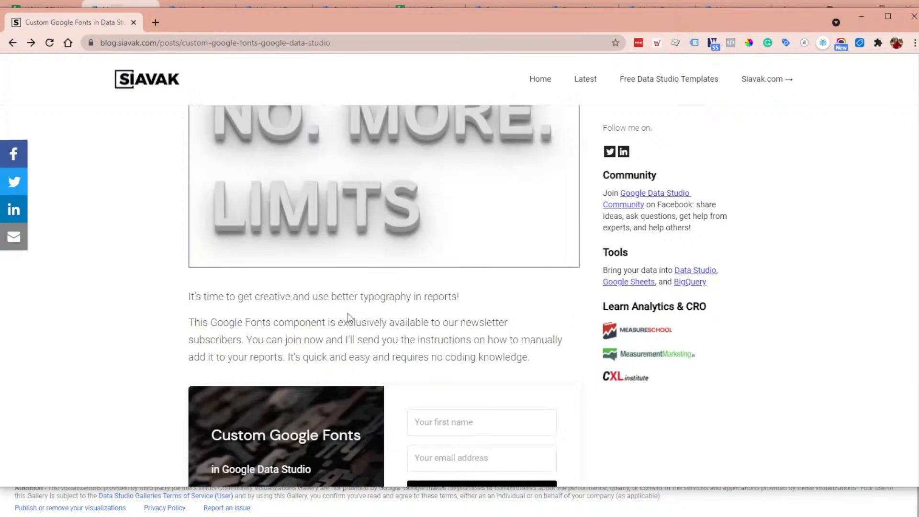
pyautogui.scroll(15, 344, 325)
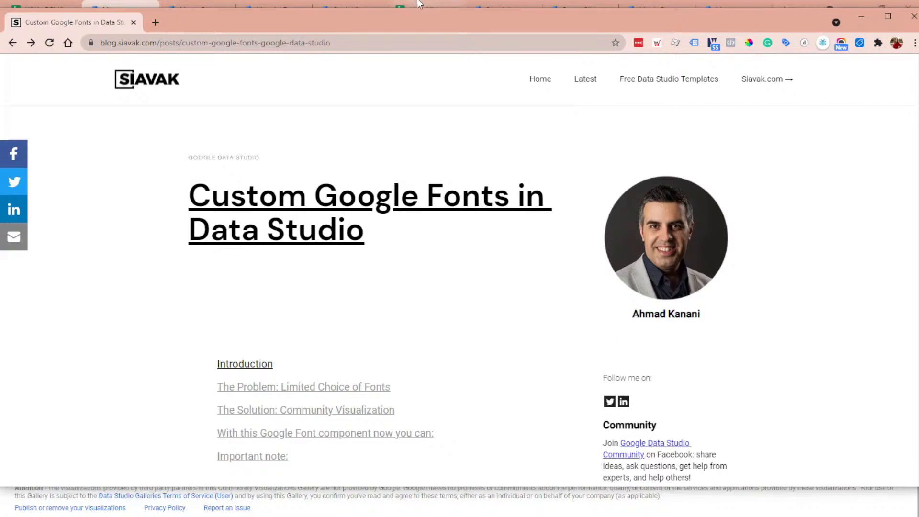
# Step: Move the article window off the report and shrink the Community Gallery to uncover the report canvas
pyautogui.moveTo(398, 31); pyautogui.dragTo(918, 191)
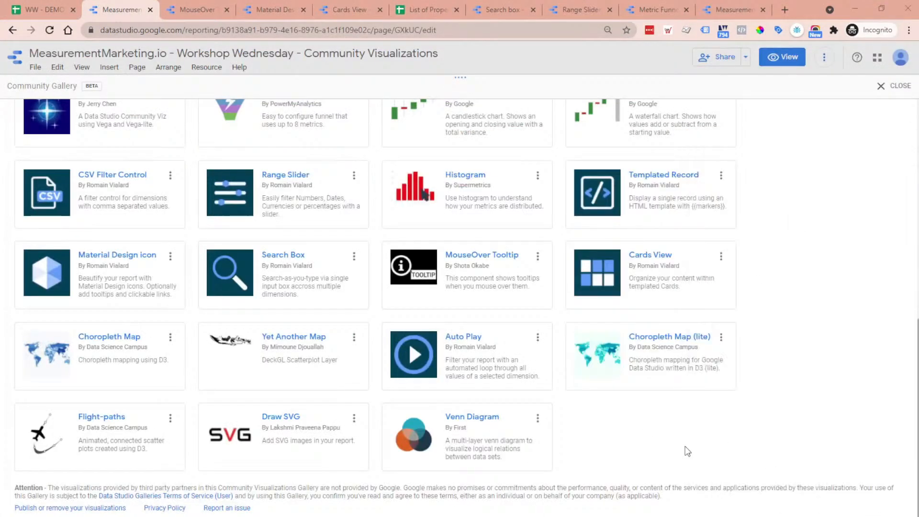
pyautogui.scroll(10, 677, 390)
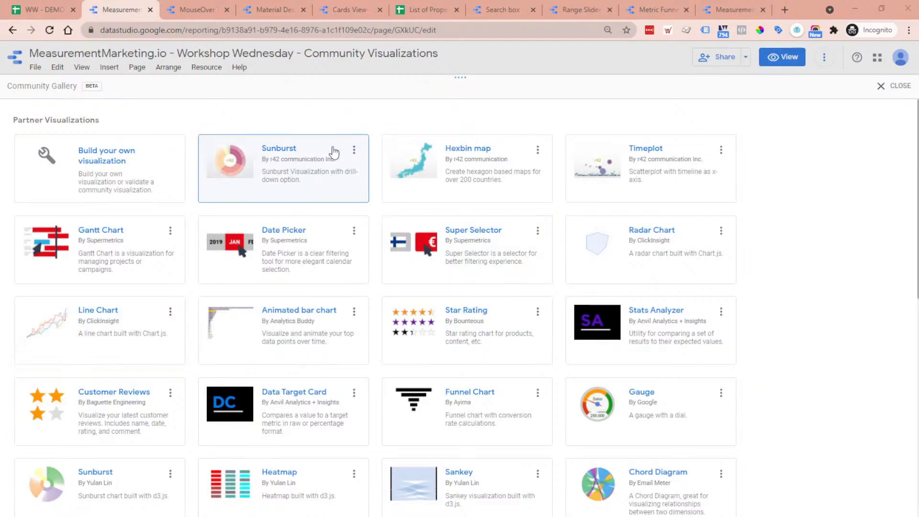
pyautogui.moveTo(456, 79); pyautogui.dragTo(484, 455)
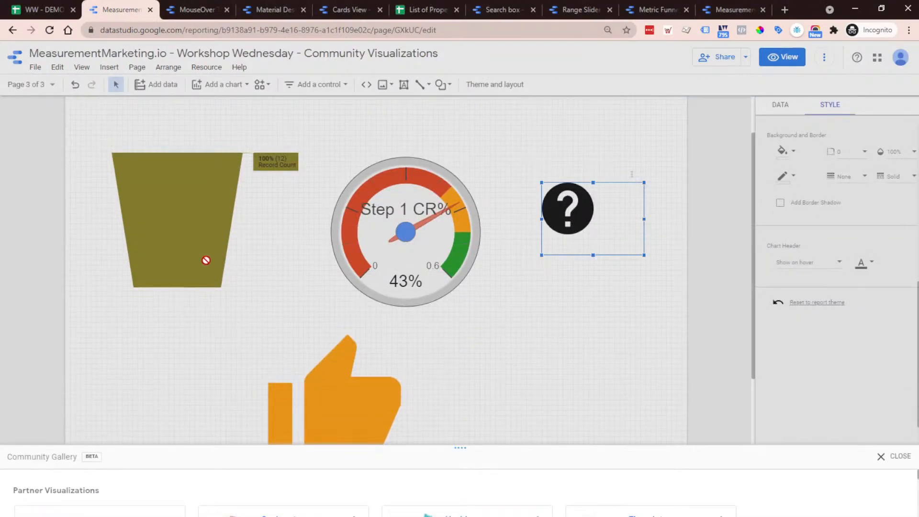
# Step: Examine the Academy page of the Dashboard Demo - 2021 Edition report, and return to the workshop report's visualizations
pyautogui.click(730, 10)
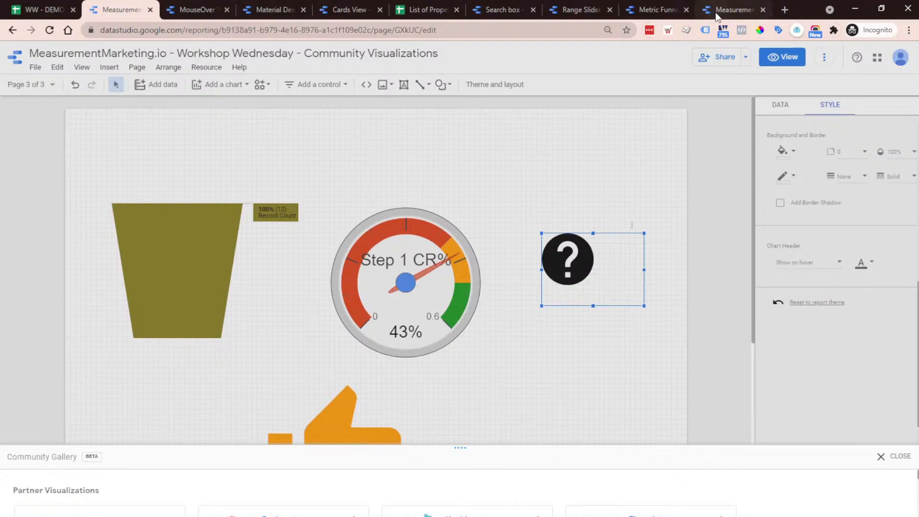
pyautogui.scroll(2, 557, 267)
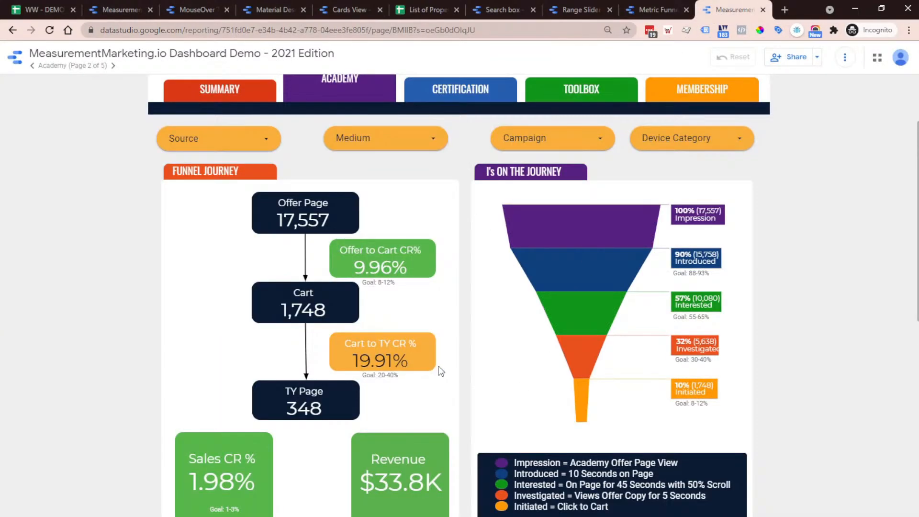
pyautogui.scroll(-6, 433, 368)
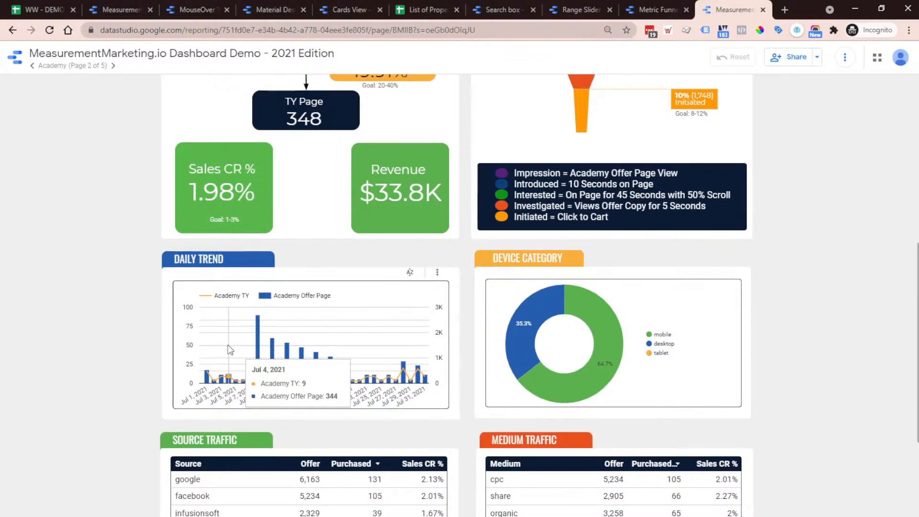
pyautogui.scroll(-2, 230, 350)
pyautogui.scroll(8, 407, 353)
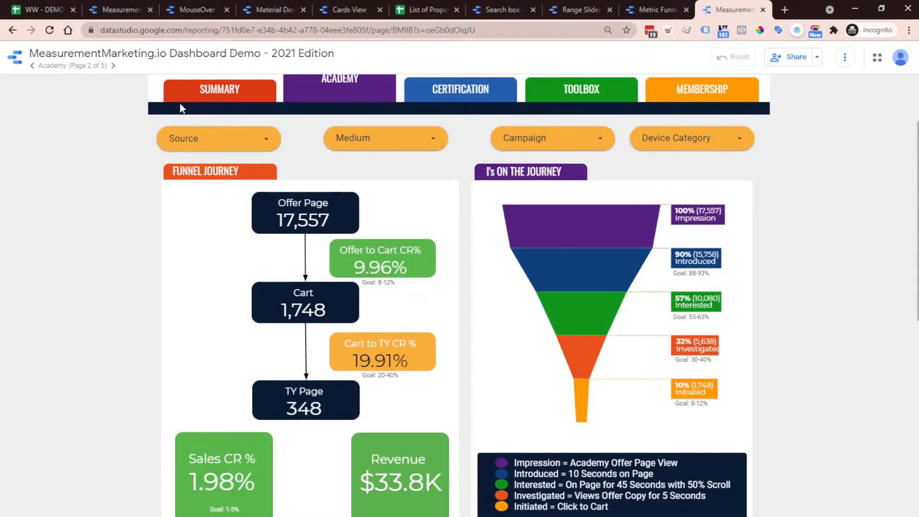
pyautogui.click(120, 10)
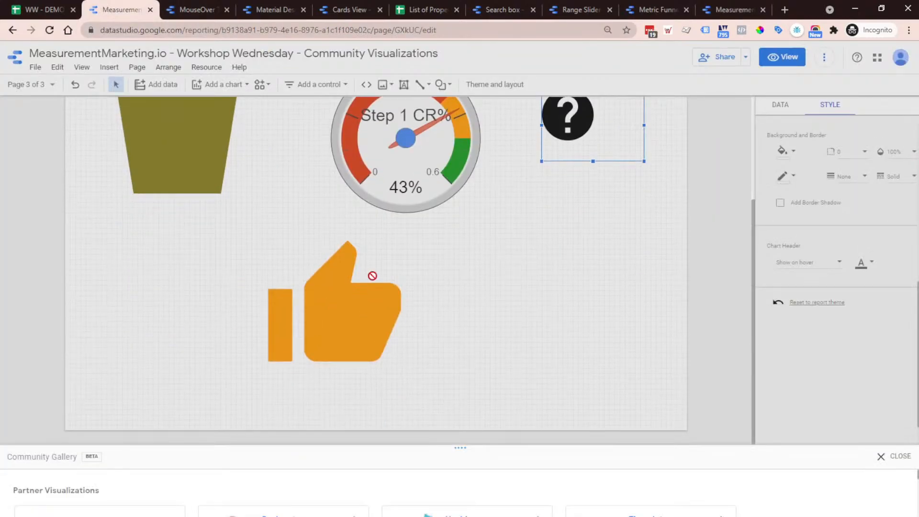
pyautogui.scroll(3, 314, 243)
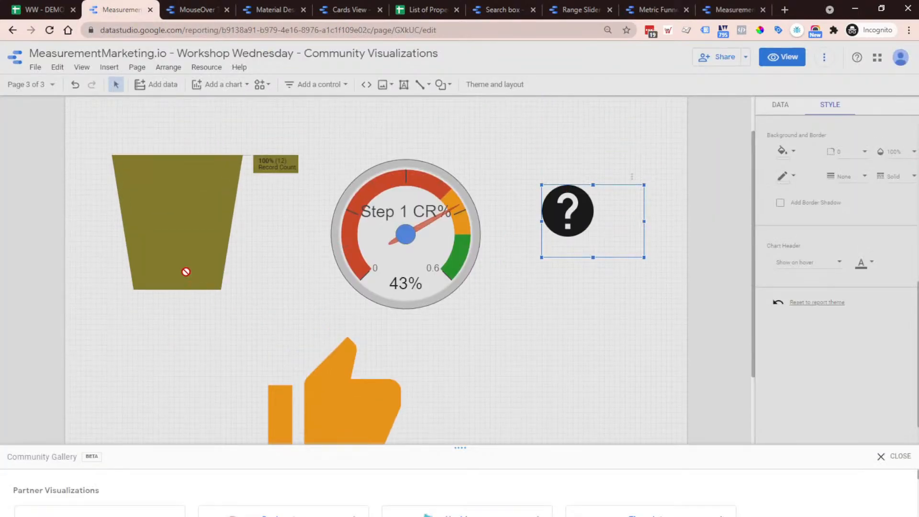